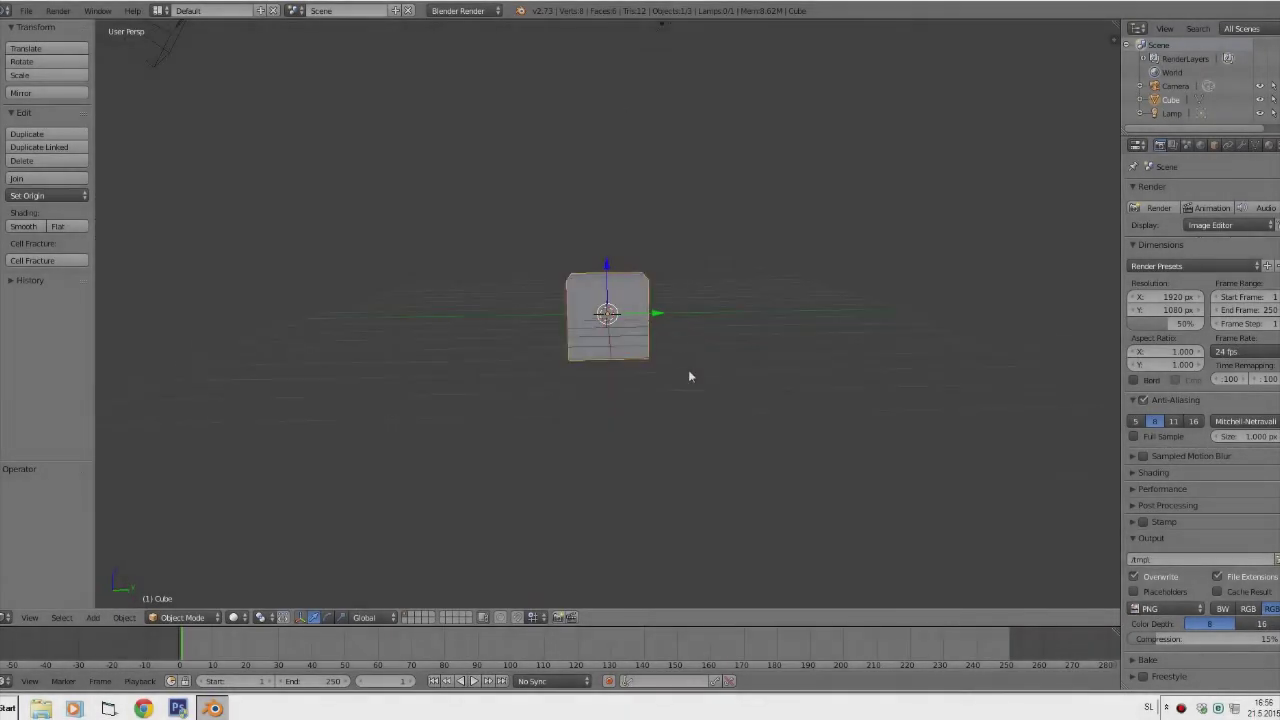
scroll(693, 410, up, 4)
scroll(687, 410, down, 4)
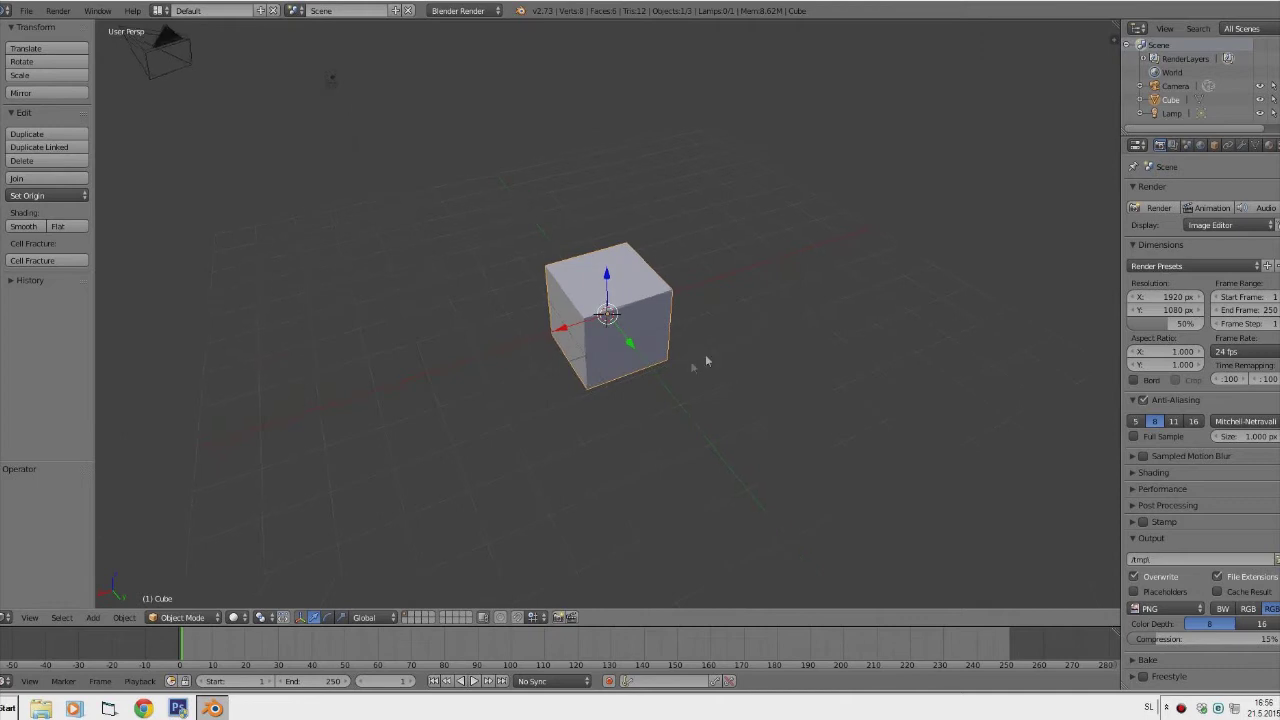
click(343, 617)
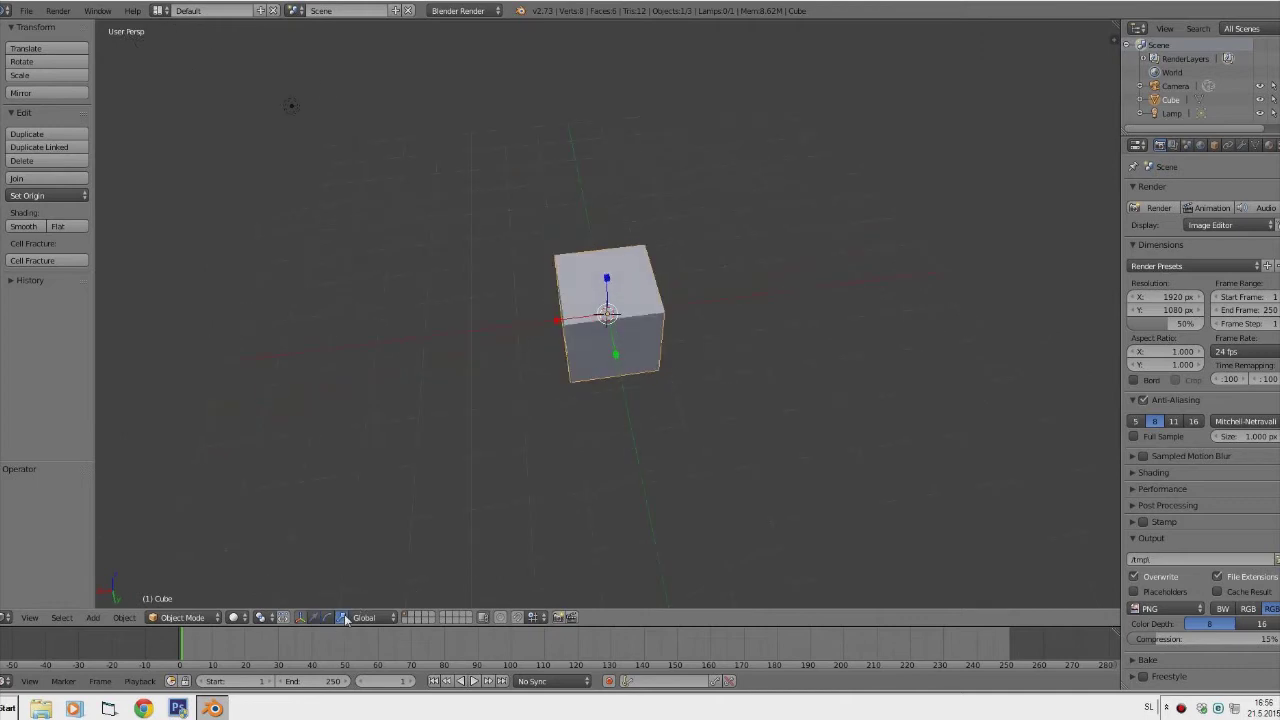
middle_drag(577, 366, 567, 337)
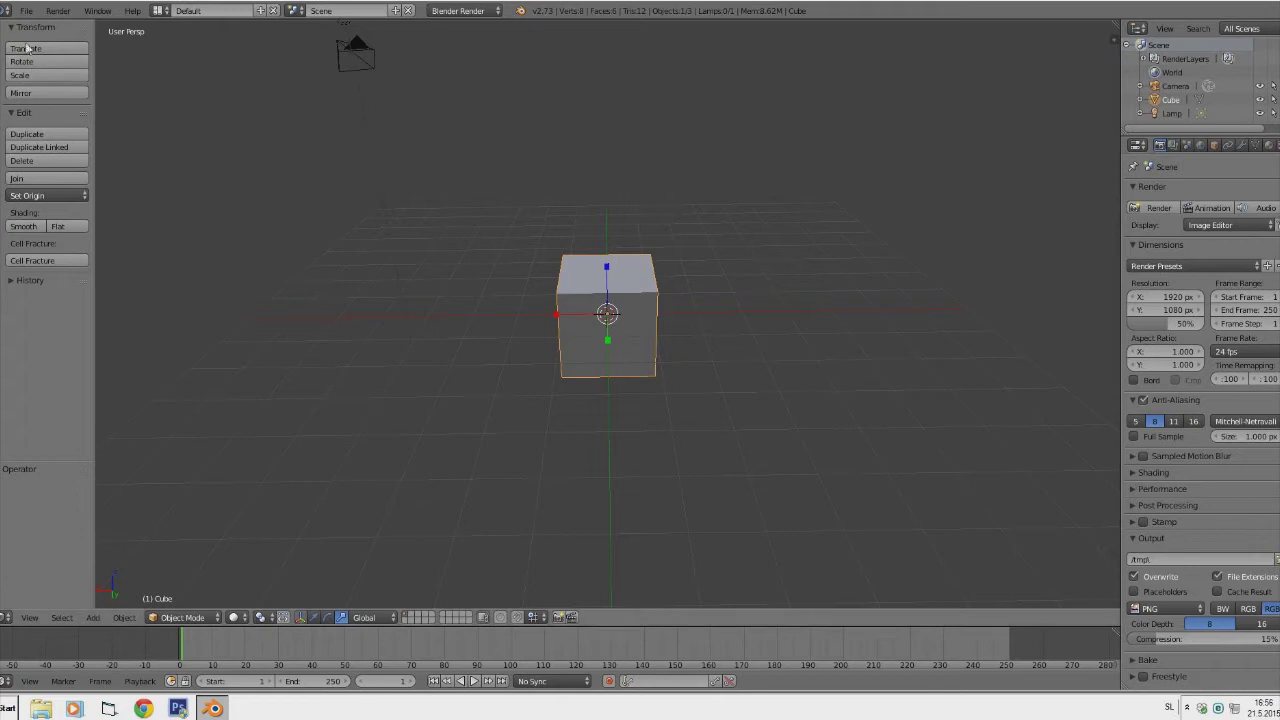
middle_drag(624, 332, 620, 370)
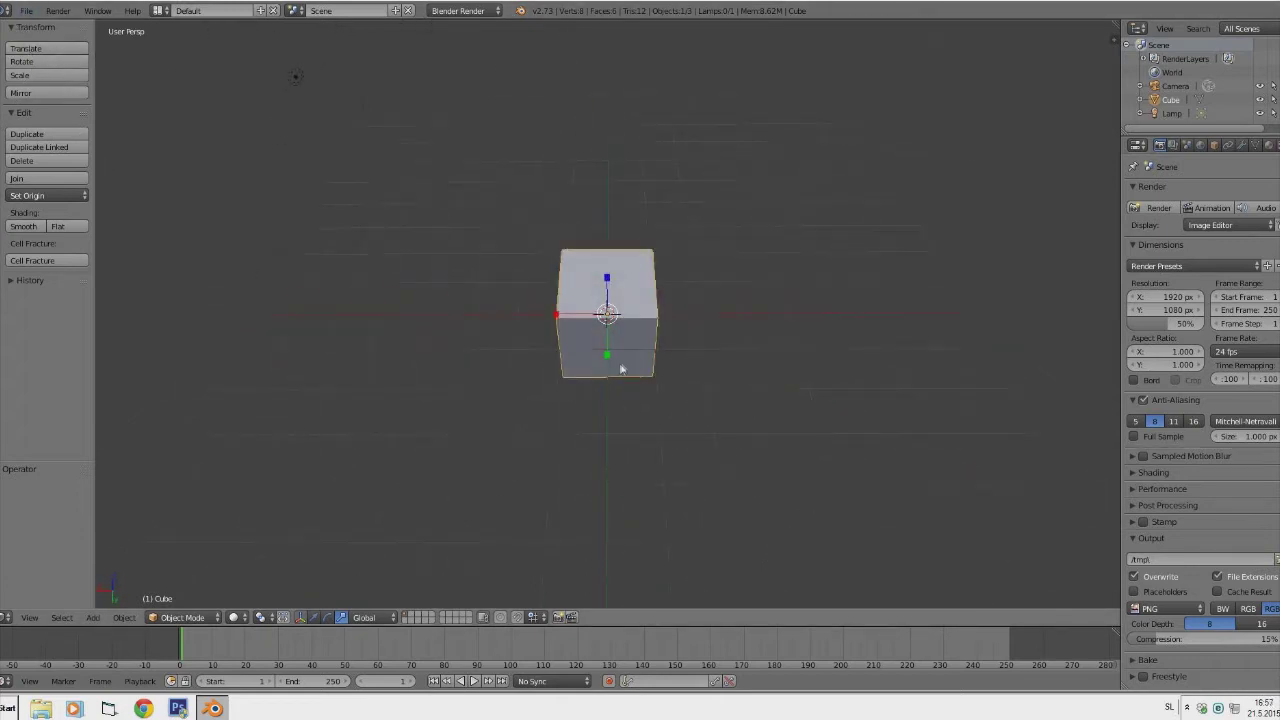
Start a fresh scene by reloading the start-up file.
click(26, 10)
click(32, 25)
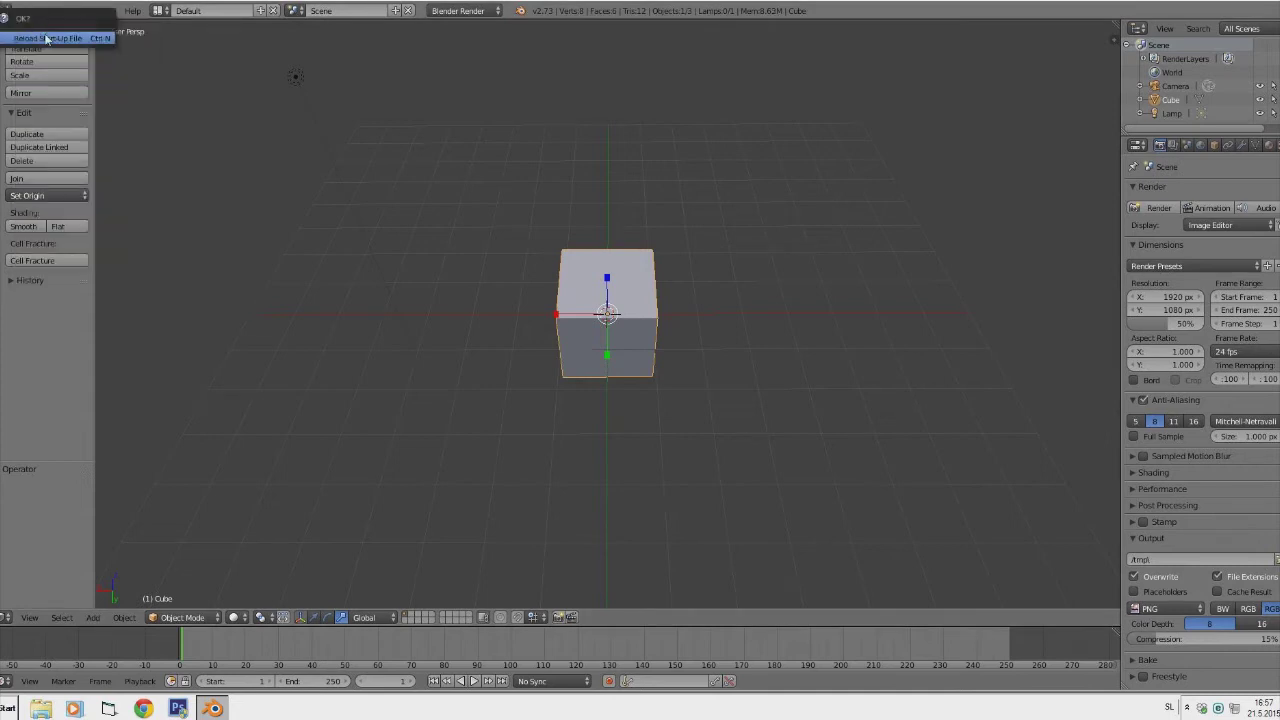
click(47, 38)
Raise the default cube about 3.43 units along the Z axis.
middle_drag(877, 290, 836, 306)
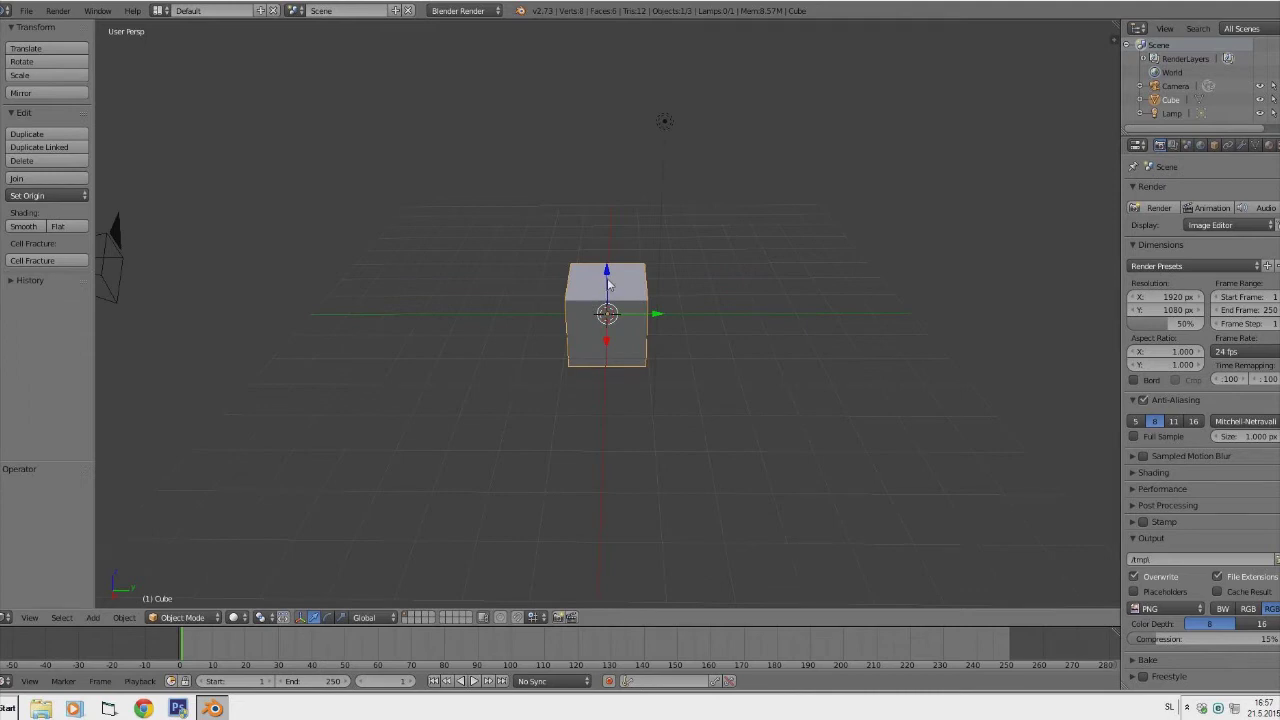
drag(608, 284, 608, 152)
middle_drag(640, 180, 690, 258)
Flatten the cube into a slab by scaling it along Y to about 0.31, with a slight 1.03 correction.
click(341, 617)
middle_drag(650, 190, 617, 228)
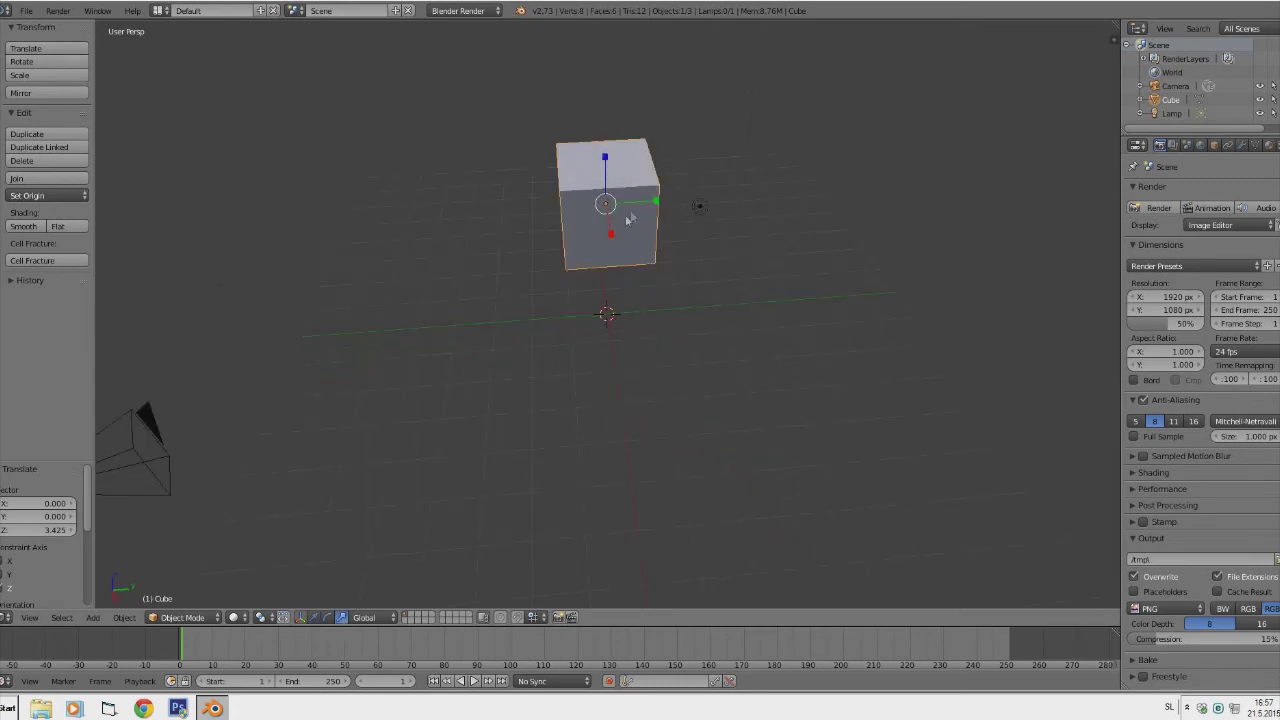
mouse_move(650, 207)
mouse_down()
mouse_move(614, 208)
mouse_move(631, 217)
mouse_up()
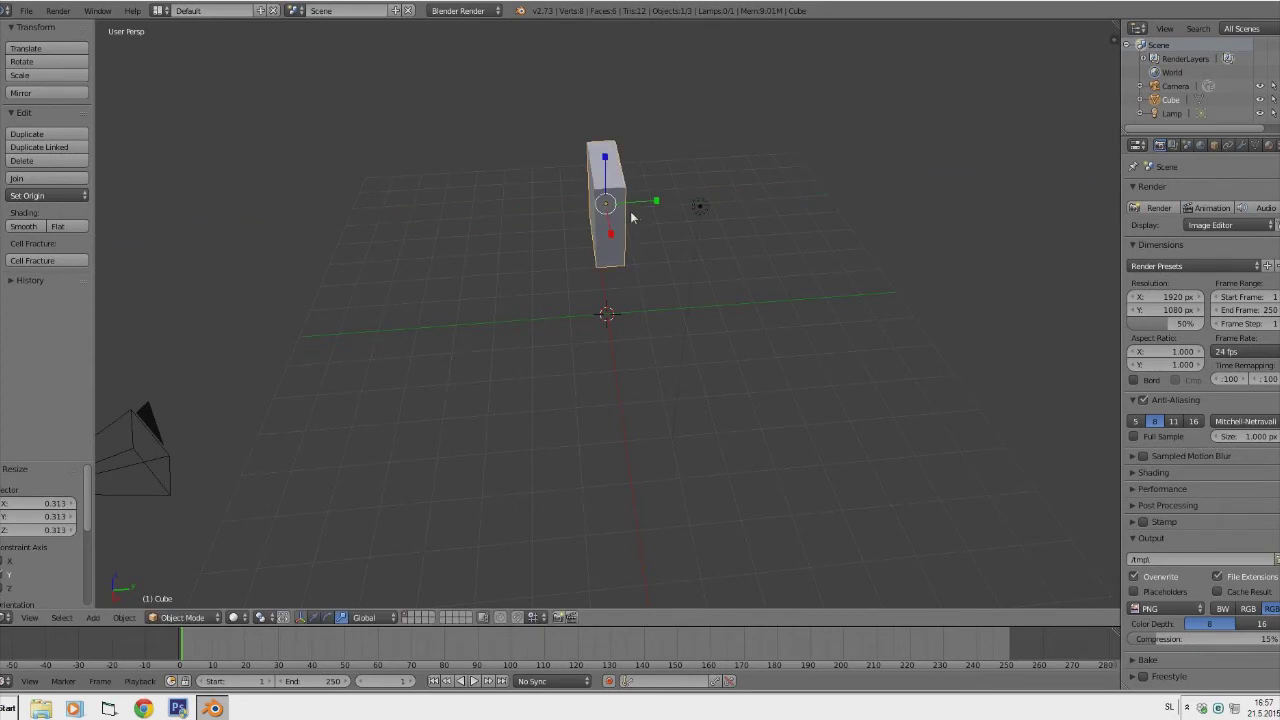
middle_drag(648, 209, 796, 220)
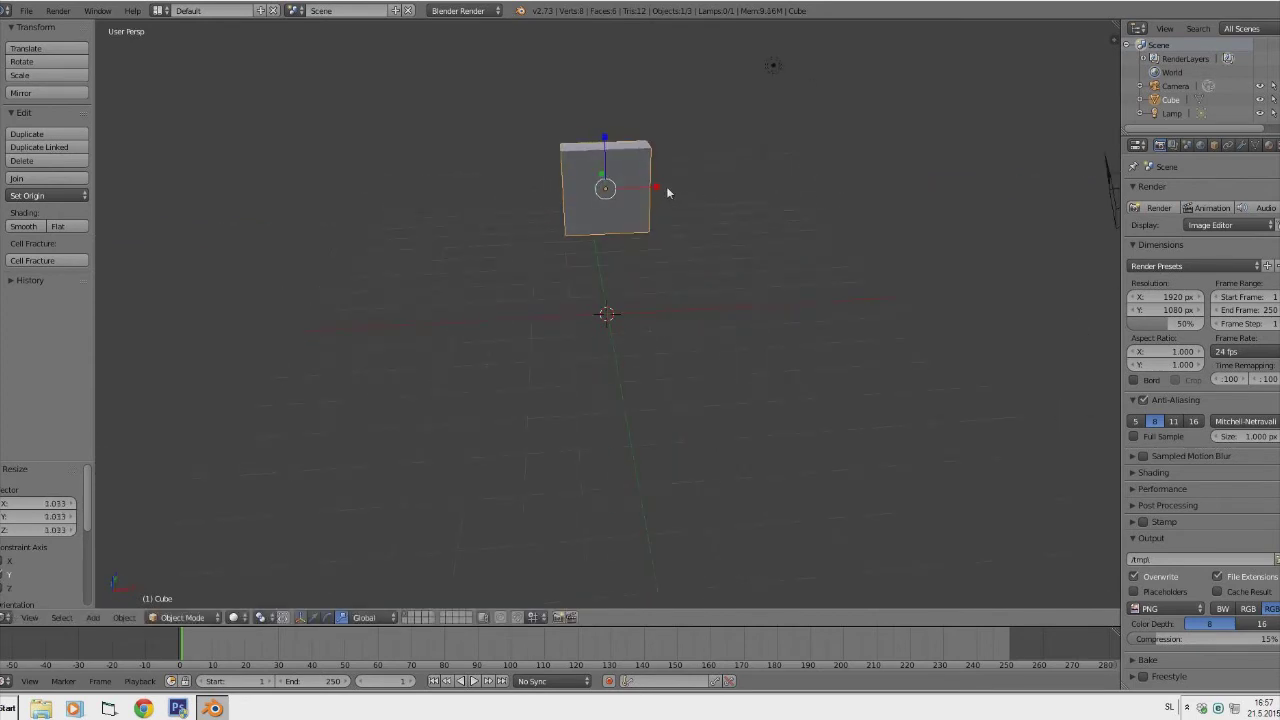
middle_drag(676, 179, 648, 191)
Make the slab taller by scaling it along Z by about 1.61, and refine the height with a factor of about 0.97.
click(598, 131)
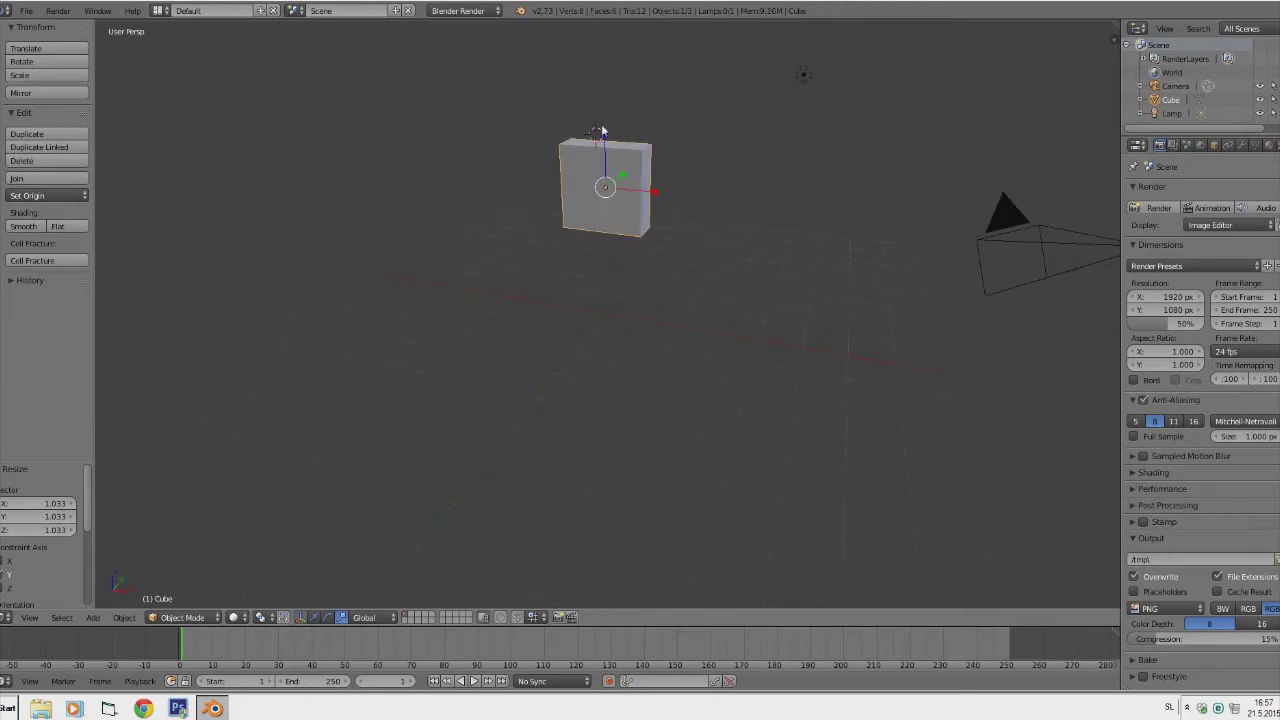
key(s)
key(z)
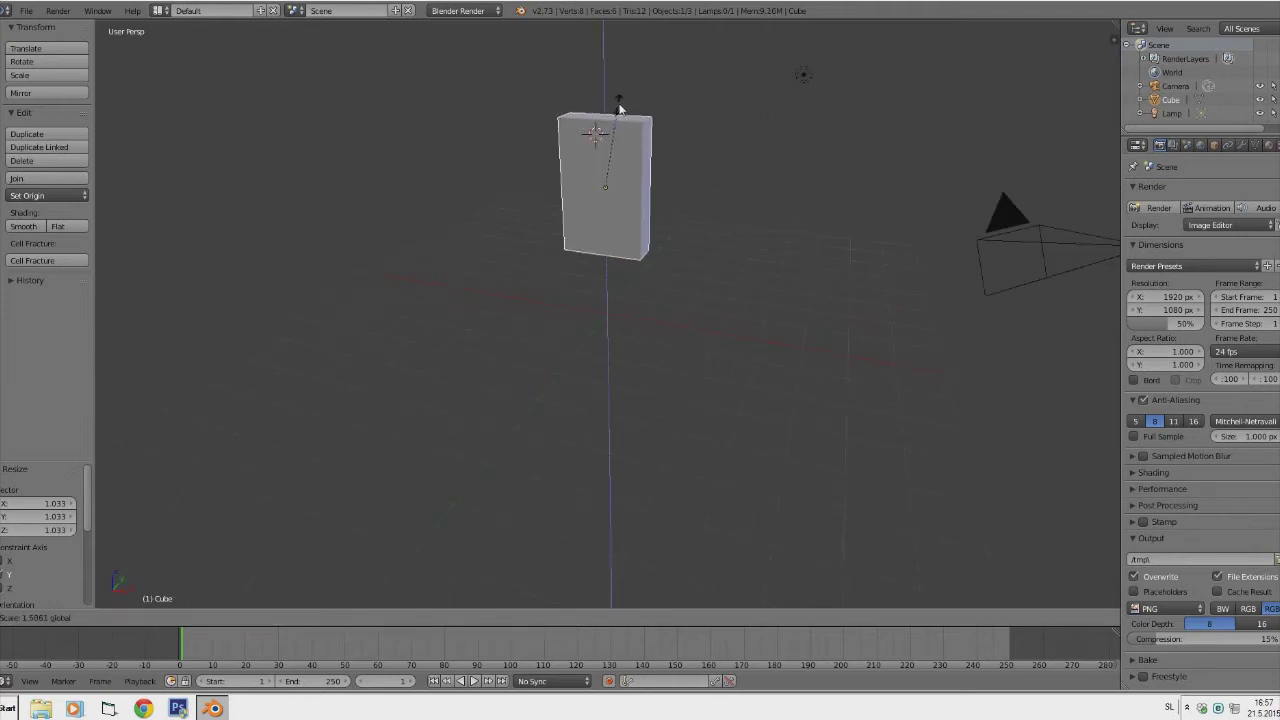
click(723, 158)
middle_drag(723, 160, 790, 185)
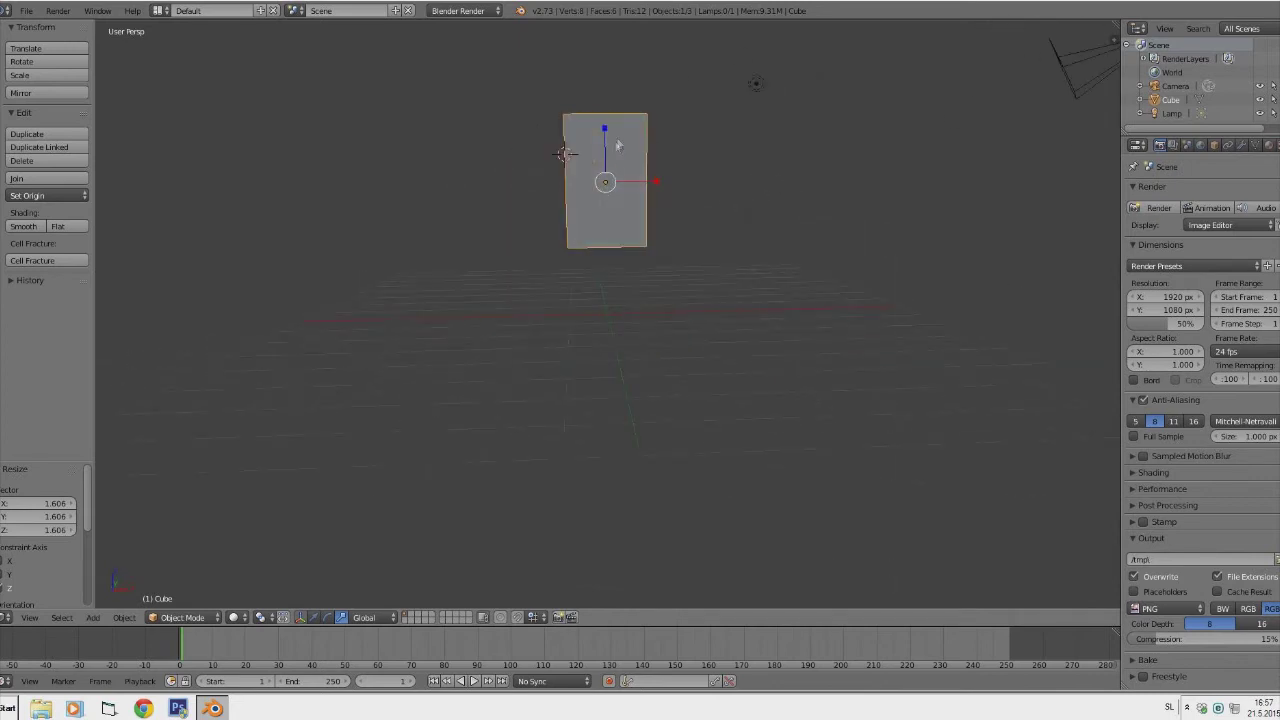
key(s)
key(z)
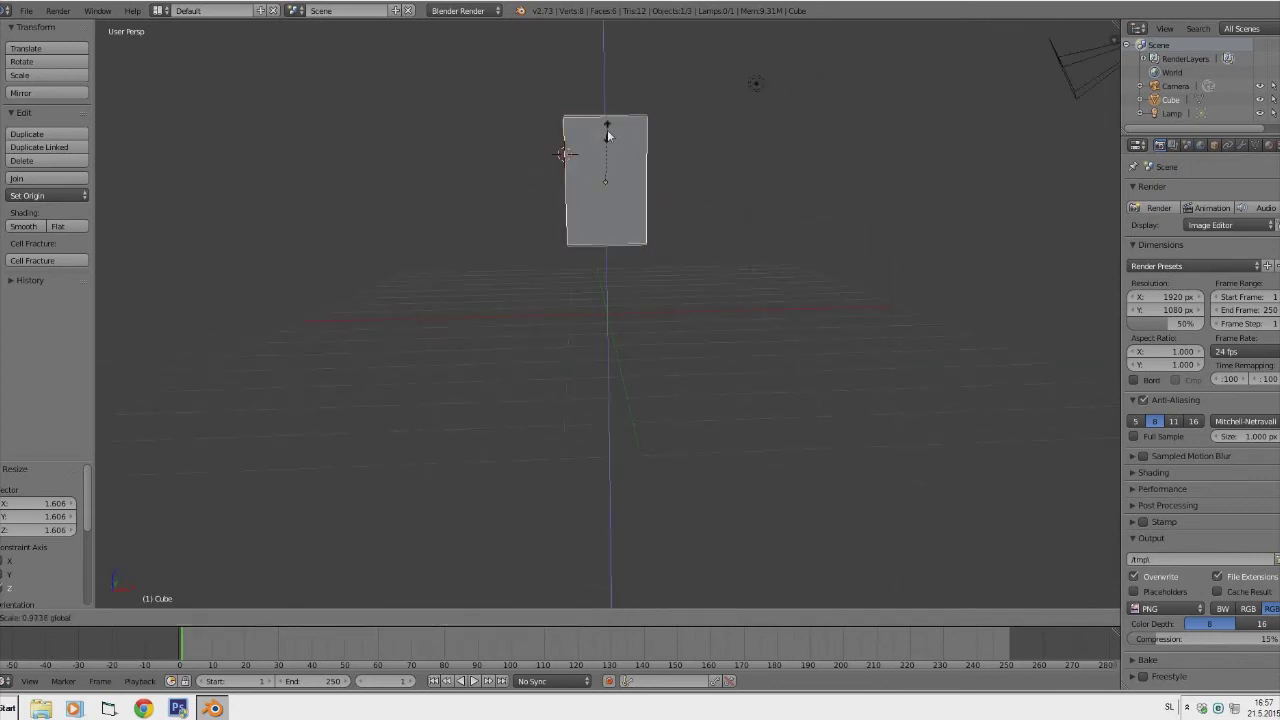
click(609, 128)
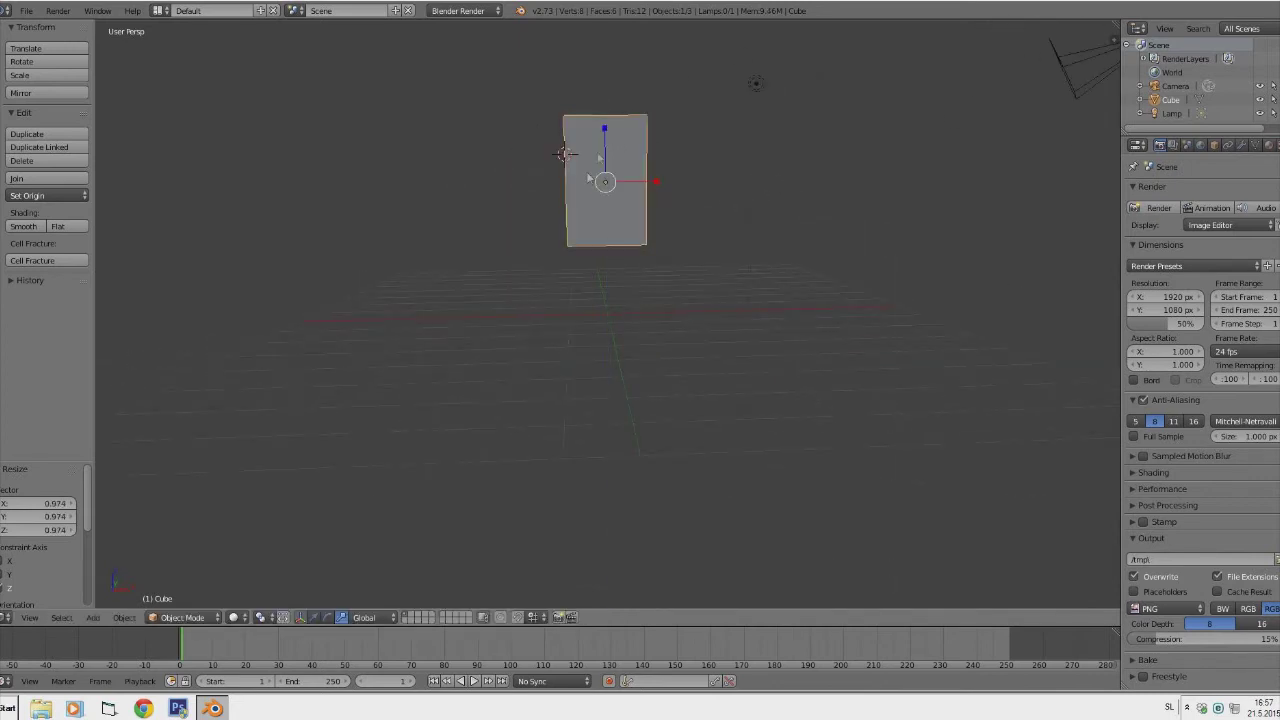
Enter Edit Mode and move the whole mesh up about 0.85 along Z.
click(182, 617)
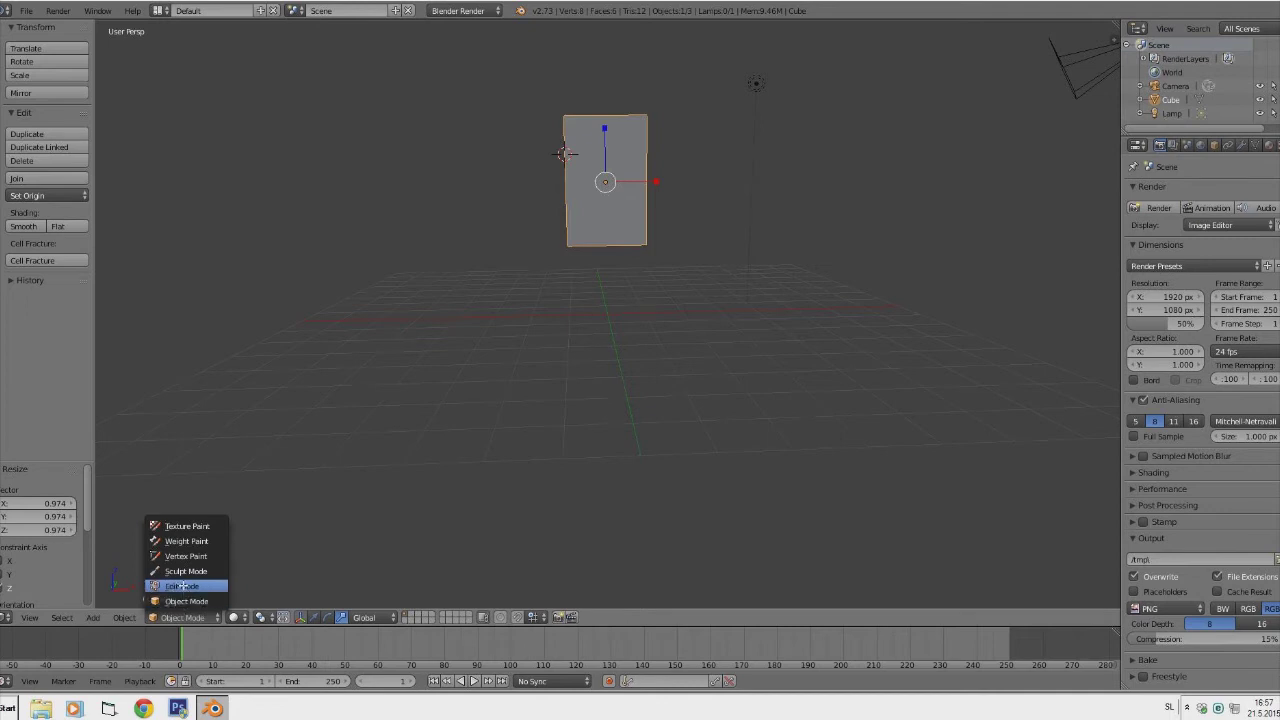
click(181, 585)
middle_drag(181, 585, 286, 617)
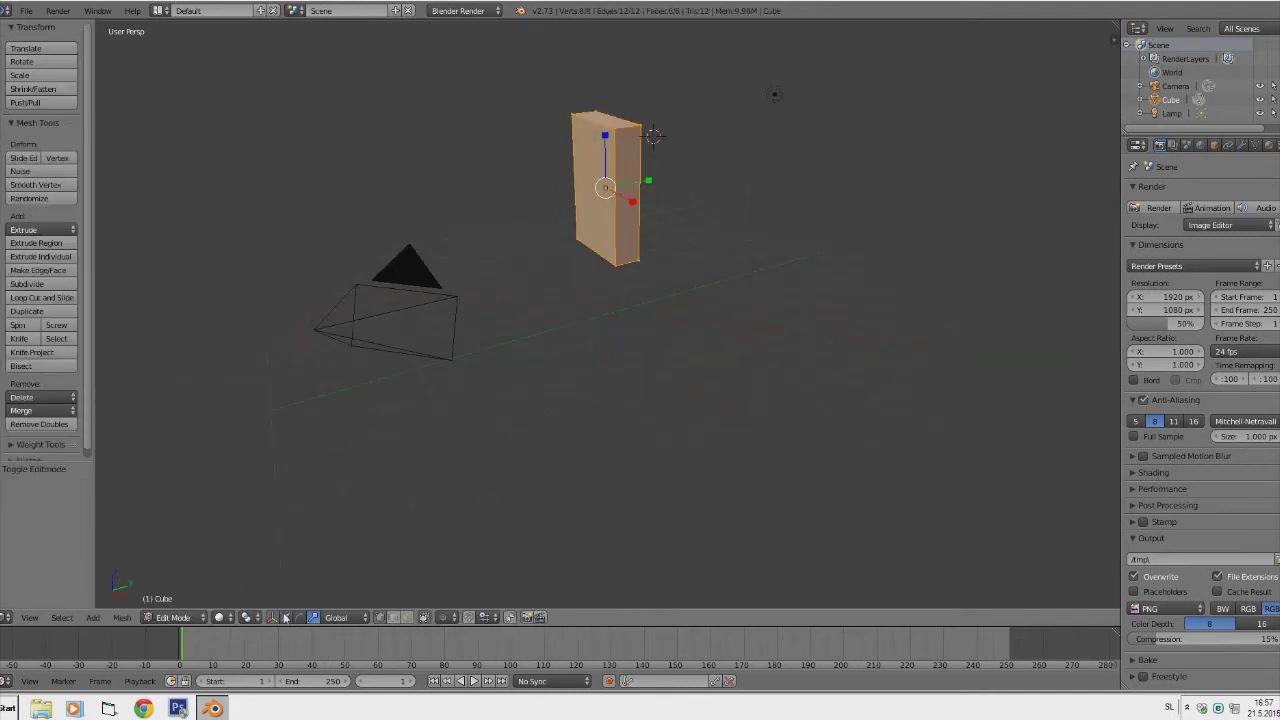
click(286, 617)
key(g)
key(z)
click(603, 265)
middle_drag(603, 265, 699, 252)
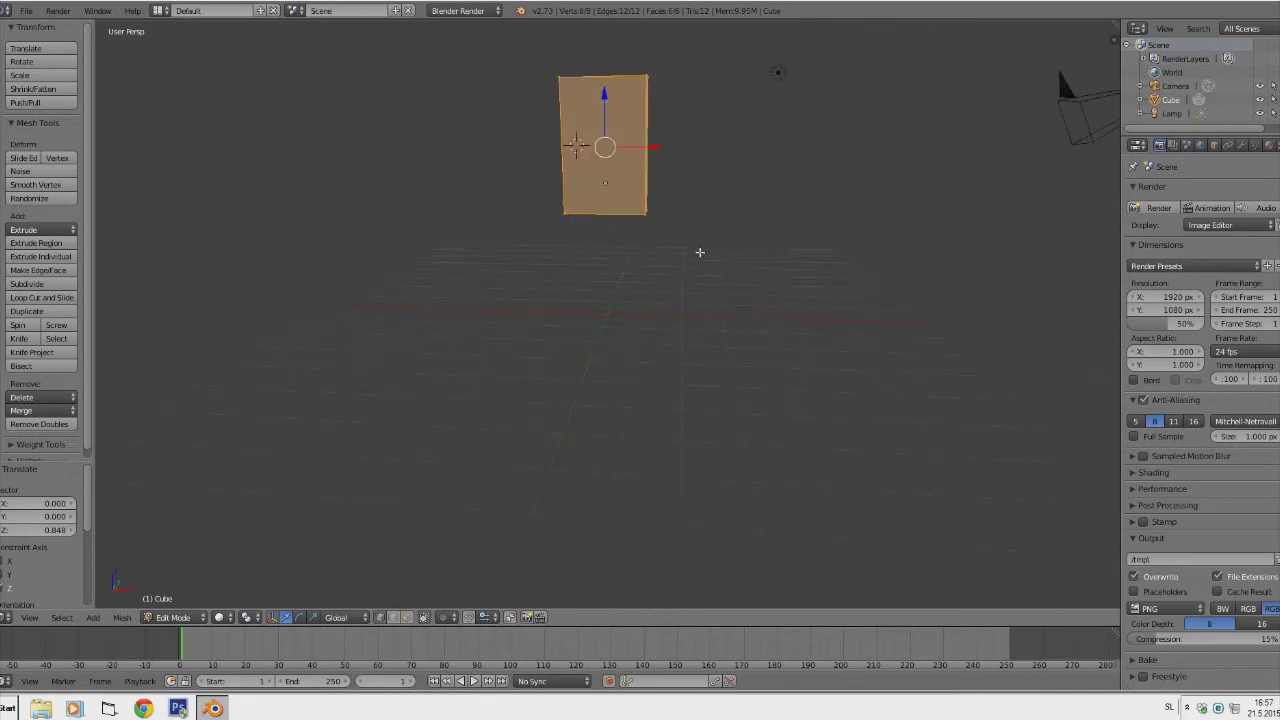
Subdivide the torso block with 2 cuts.
click(19, 286)
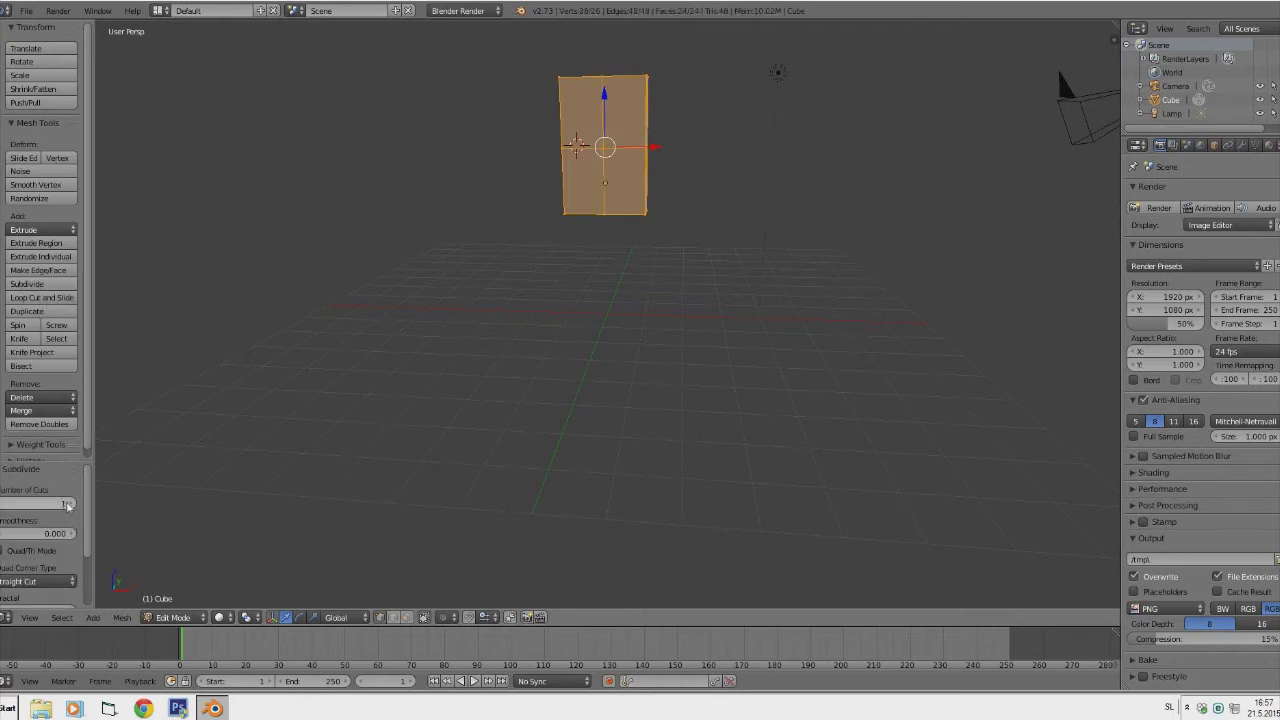
click(71, 505)
middle_drag(557, 408, 603, 454)
scroll(657, 162, up, 5)
scroll(657, 162, down, 5)
middle_drag(657, 162, 655, 291)
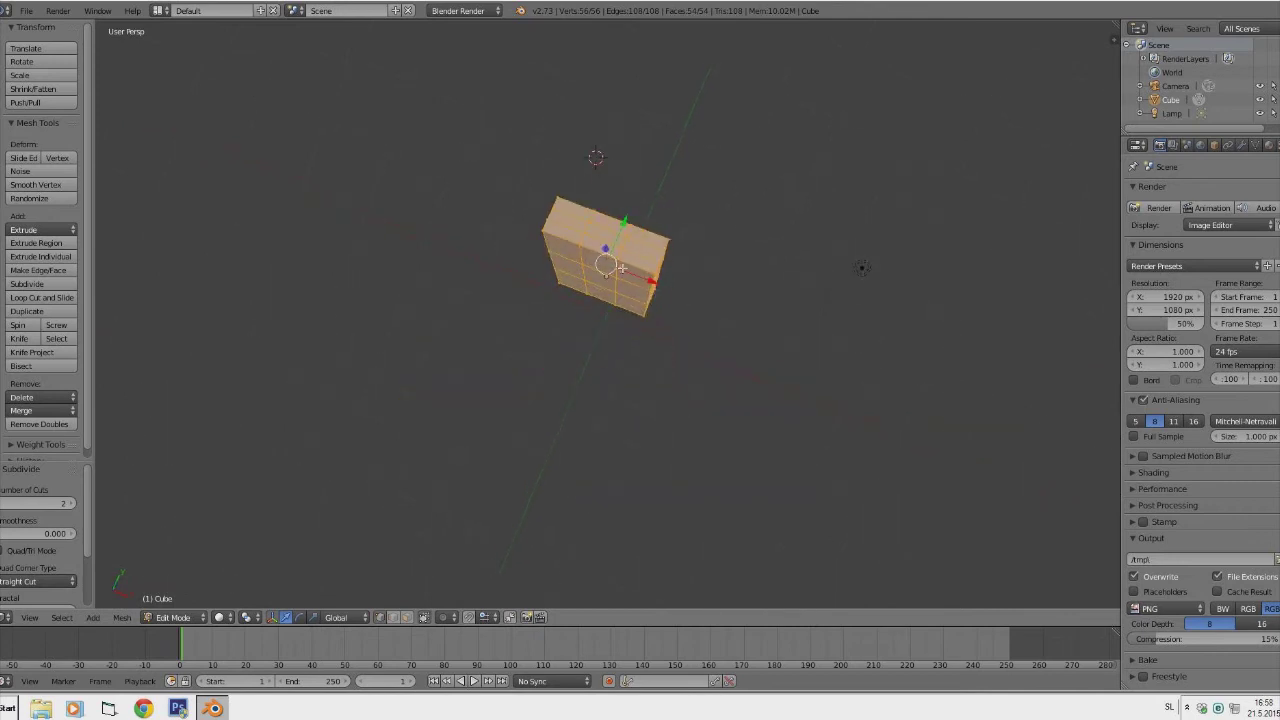
Select the three middle faces on top of the torso in face mode and extrude them upward for the neck base.
click(408, 617)
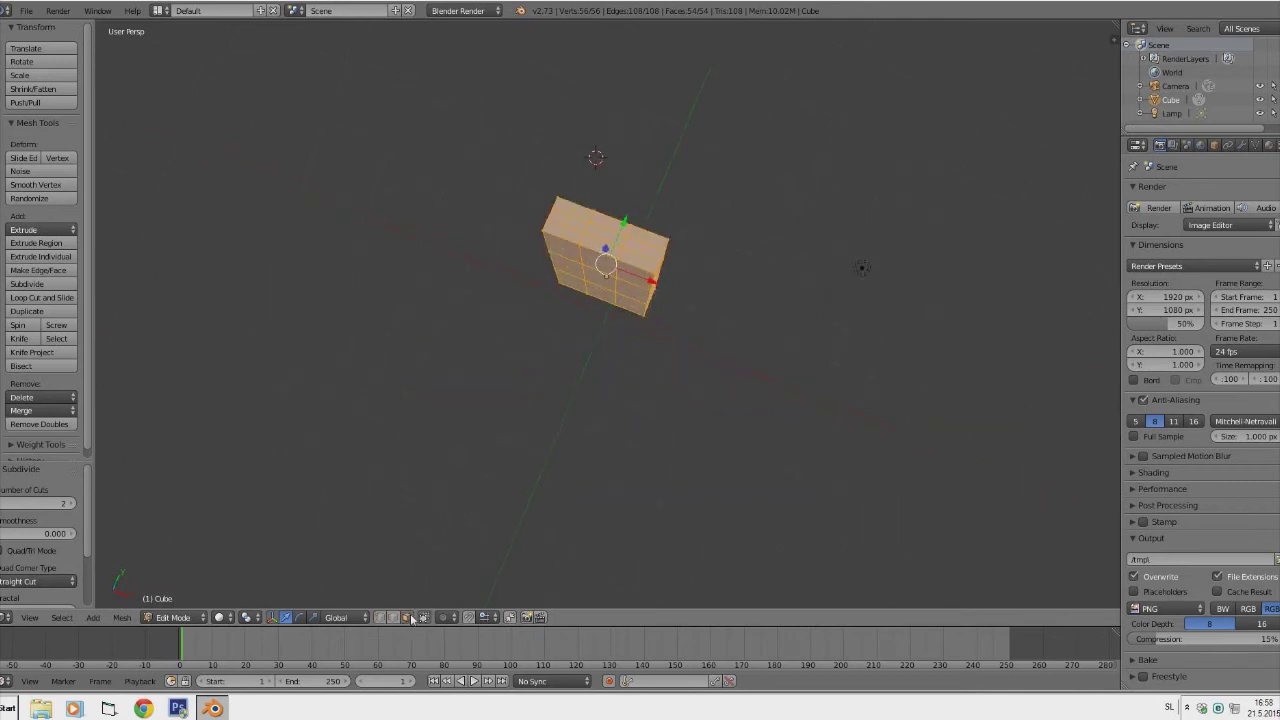
right_click(601, 247)
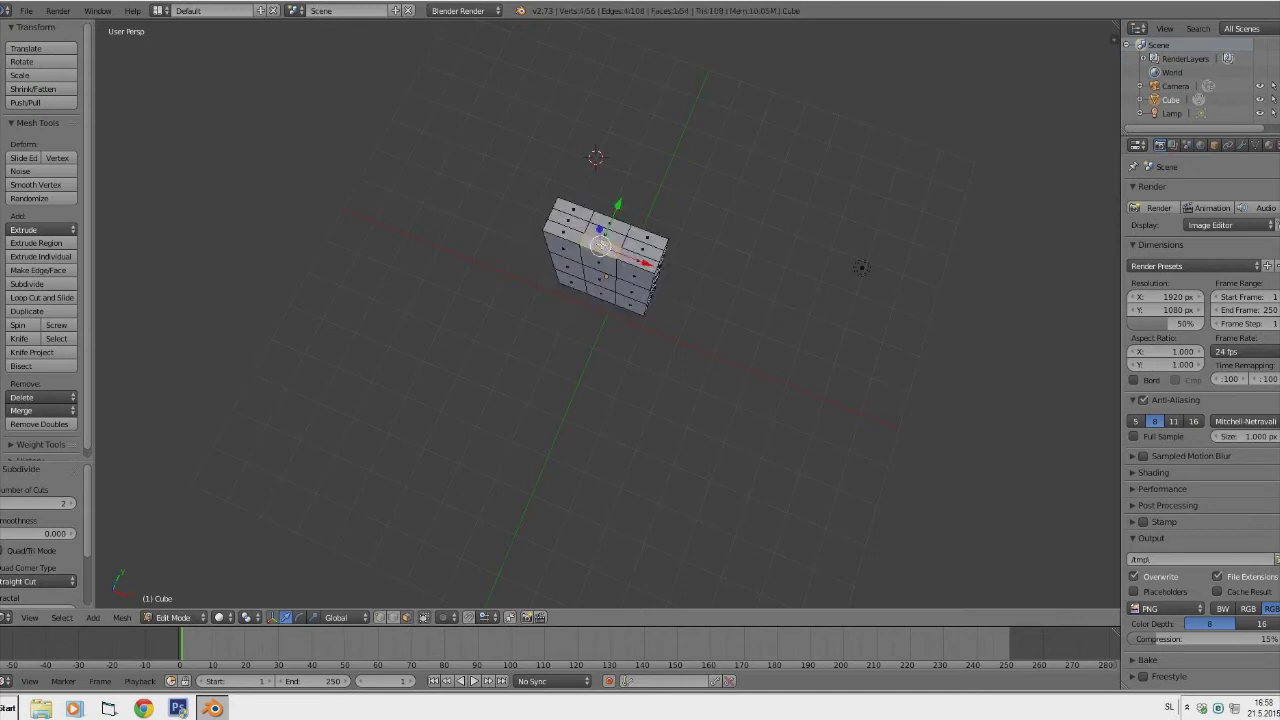
shift+right_click(612, 225)
middle_drag(612, 262, 629, 236)
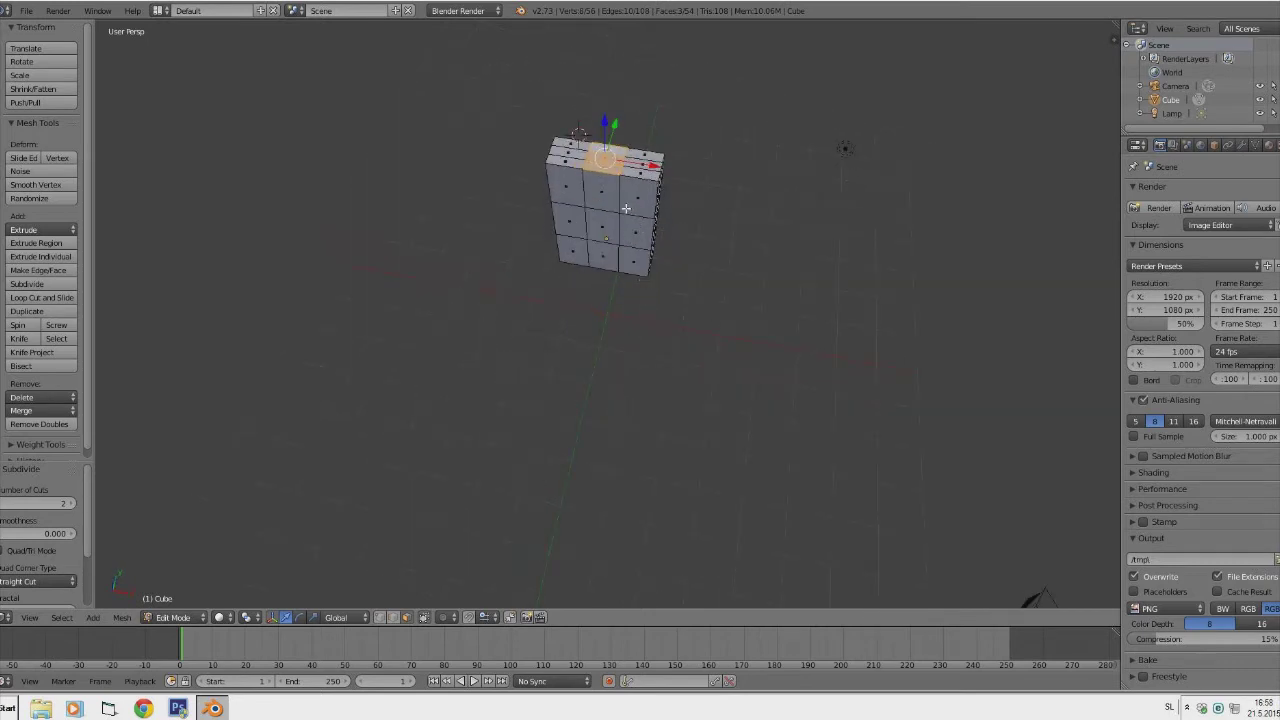
key(e)
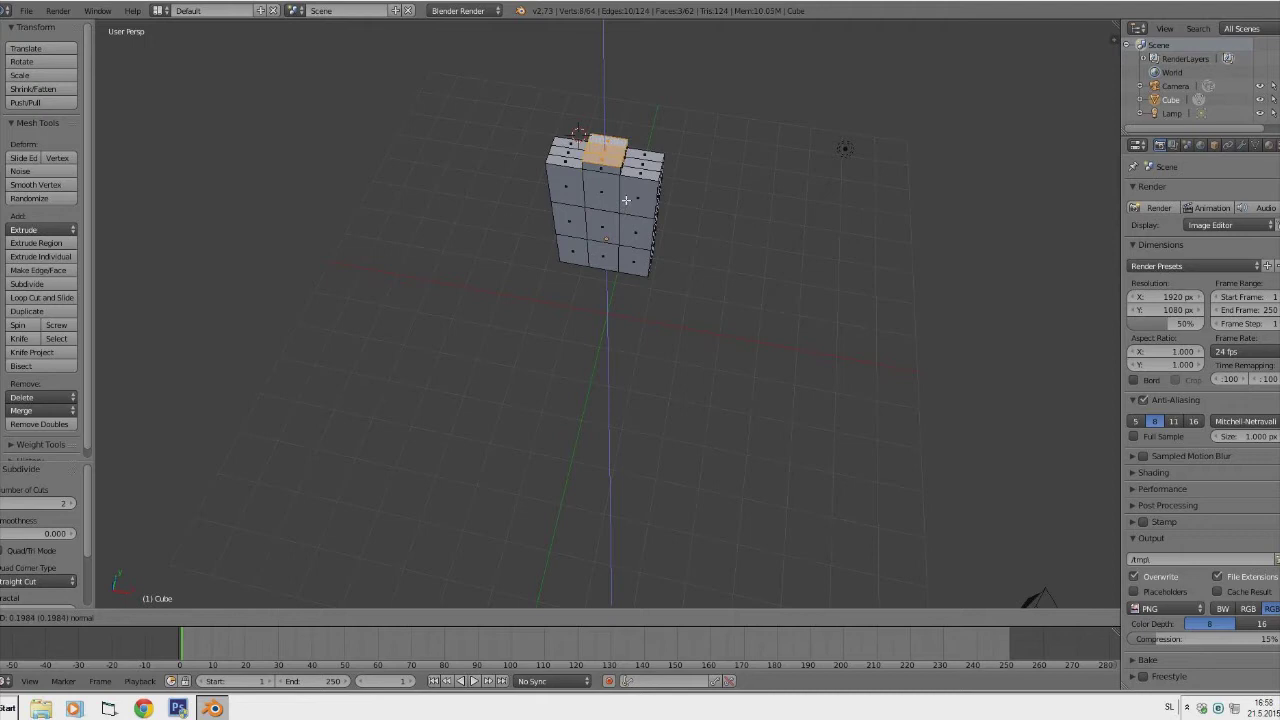
click(625, 190)
Scale the extruded top faces down to taper the neck base, and lower them about 0.12 along Z.
click(313, 617)
middle_drag(571, 343, 580, 125)
drag(612, 84, 604, 82)
middle_drag(582, 126, 626, 93)
click(285, 618)
drag(604, 30, 606, 40)
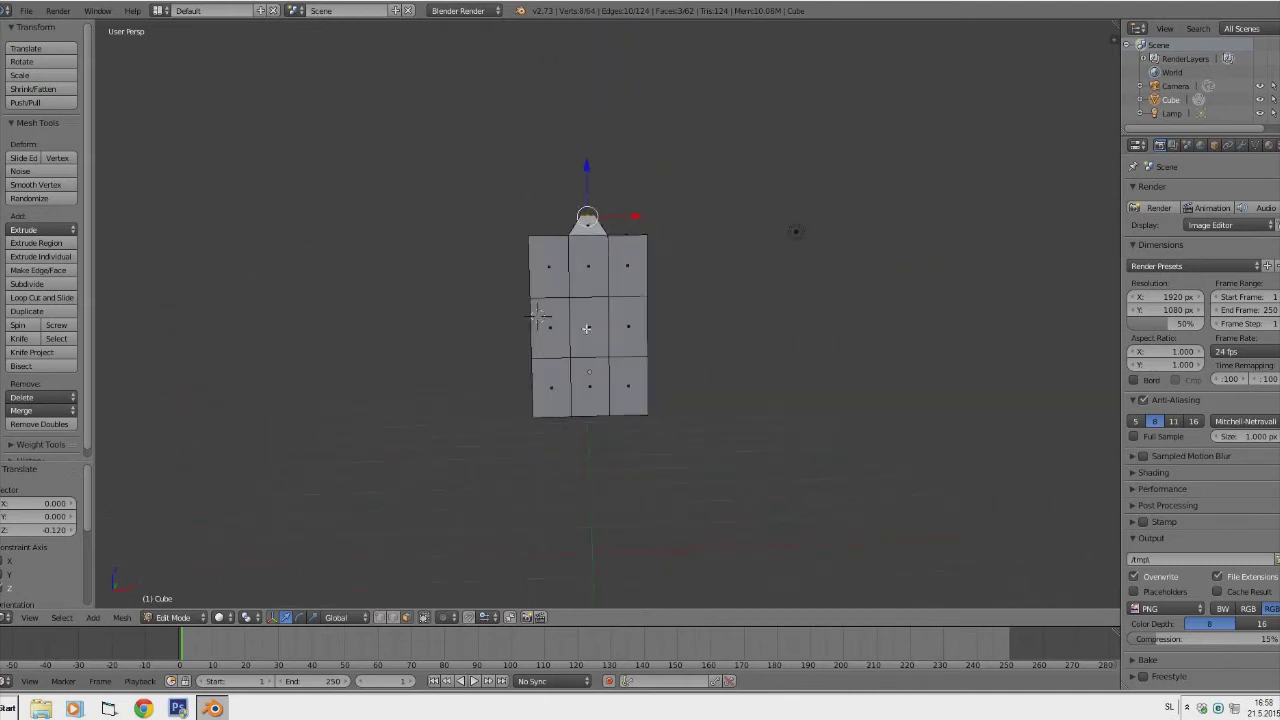
Extrude the top faces of the neck base upward about 0.17.
scroll(846, 240, up, 4)
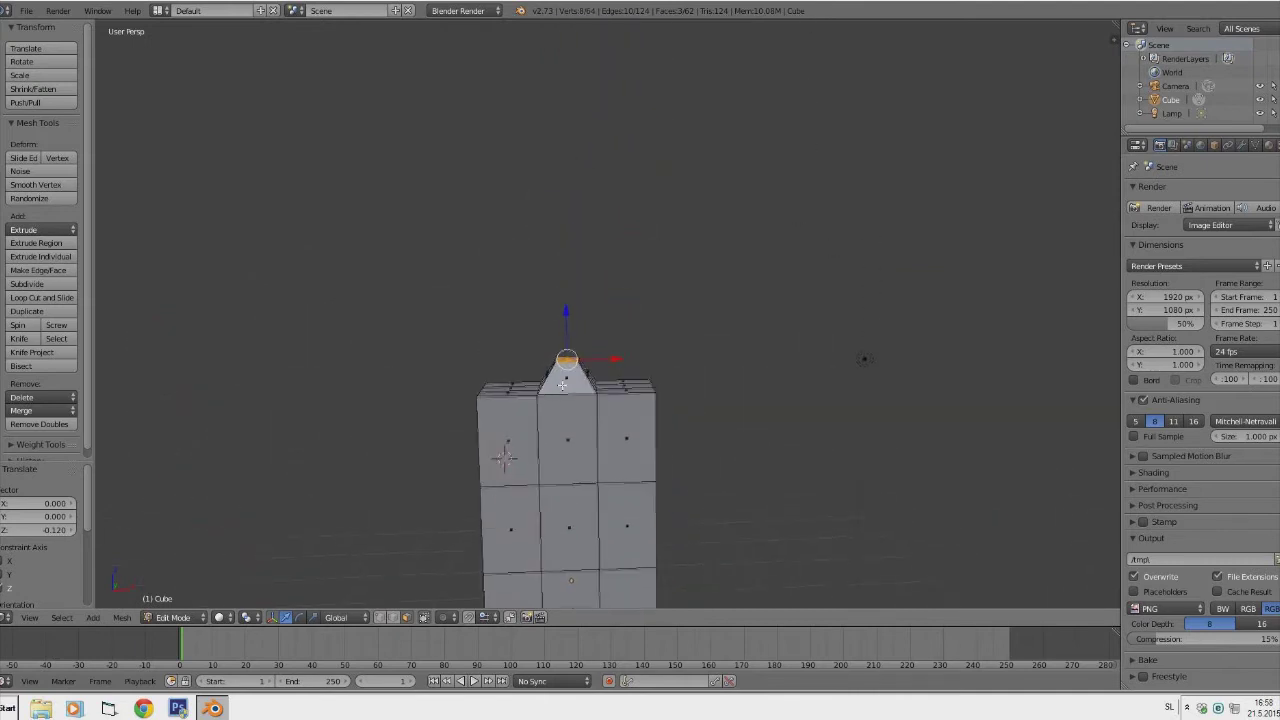
key(e)
click(363, 600)
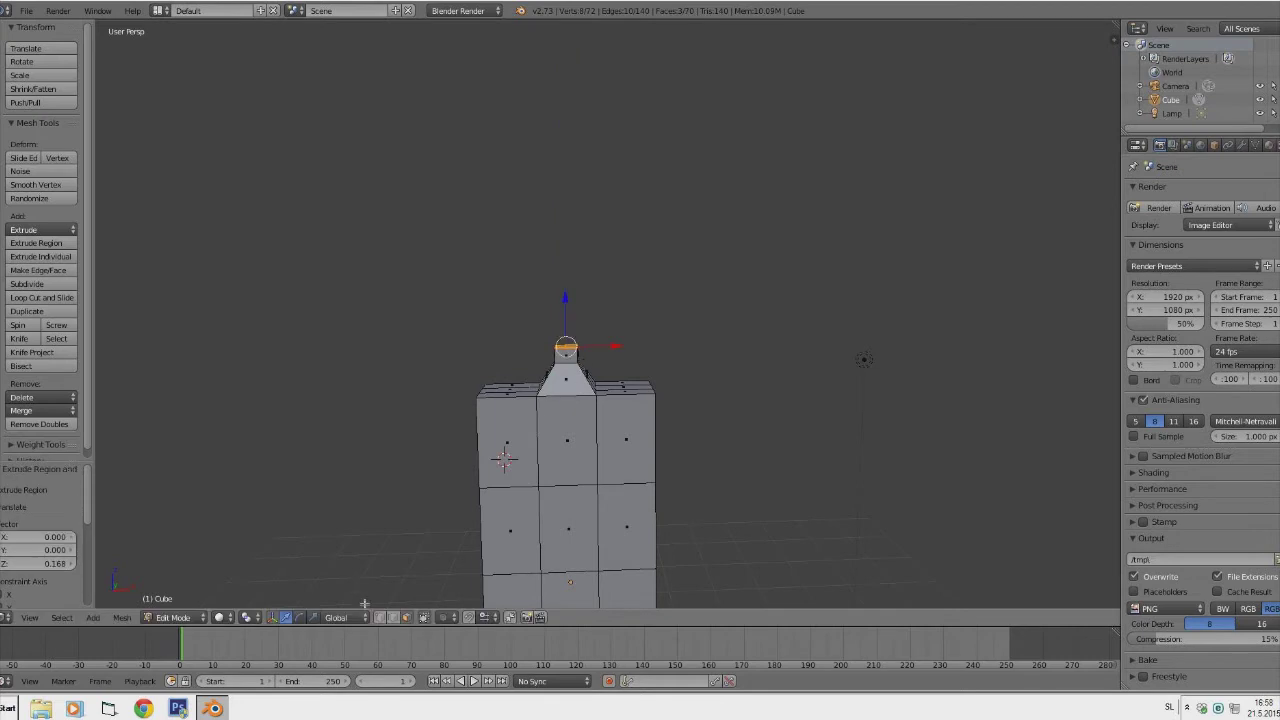
Scale the new top faces up to flare out into the jaw, and raise them about 0.15 along Z.
click(314, 617)
drag(566, 347, 583, 355)
mouse_move(583, 355)
middle_down()
mouse_move(480, 349)
mouse_move(577, 341)
middle_up()
drag(566, 336, 578, 343)
click(290, 618)
drag(564, 299, 571, 289)
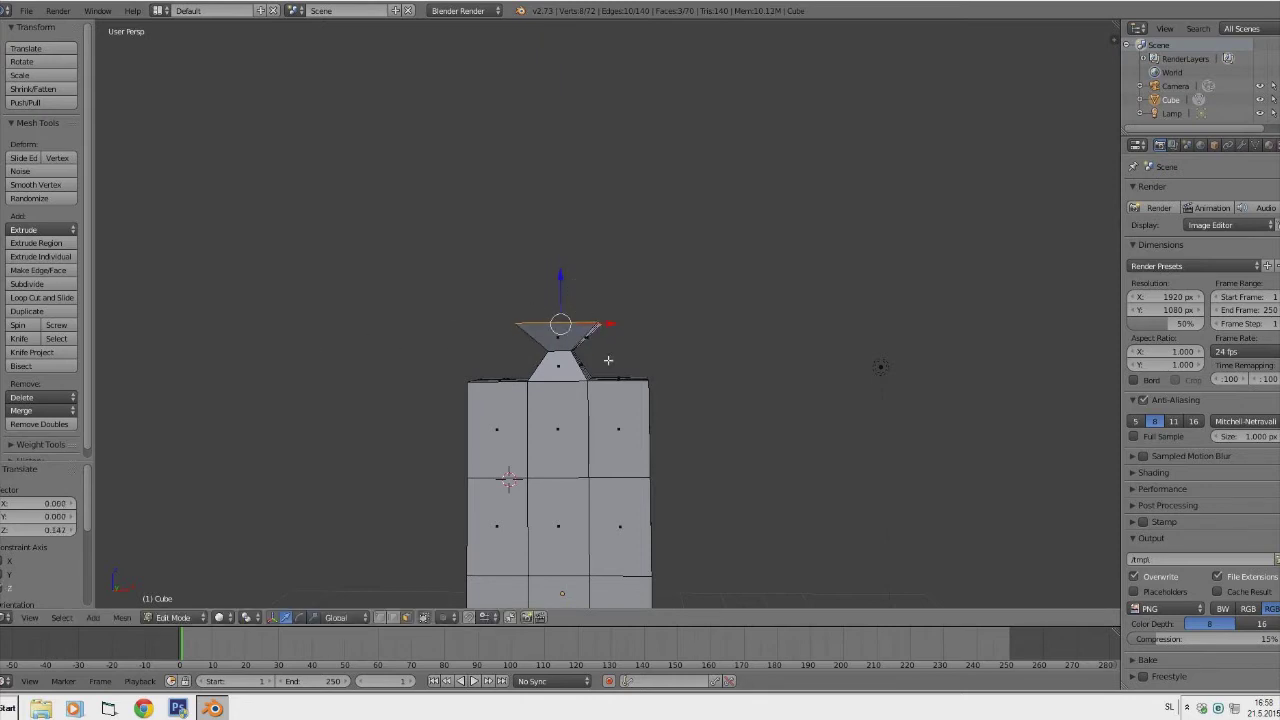
Extrude the flared top faces upward about 0.79 to form the head.
key(e)
click(634, 290)
mouse_move(642, 312)
middle_down()
mouse_move(663, 329)
mouse_move(639, 312)
middle_up()
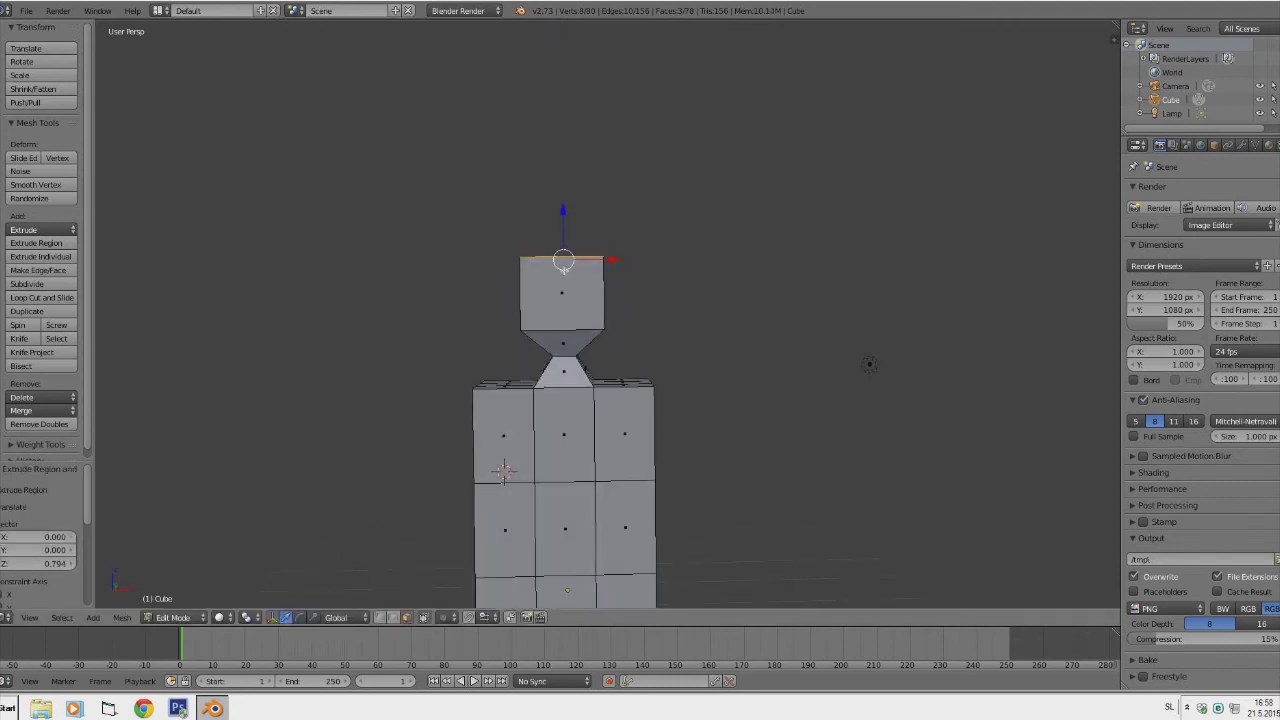
Extrude the top of the head another 0.28 or so and scale it to about 0.57 for a tapered crown.
key(e)
click(381, 555)
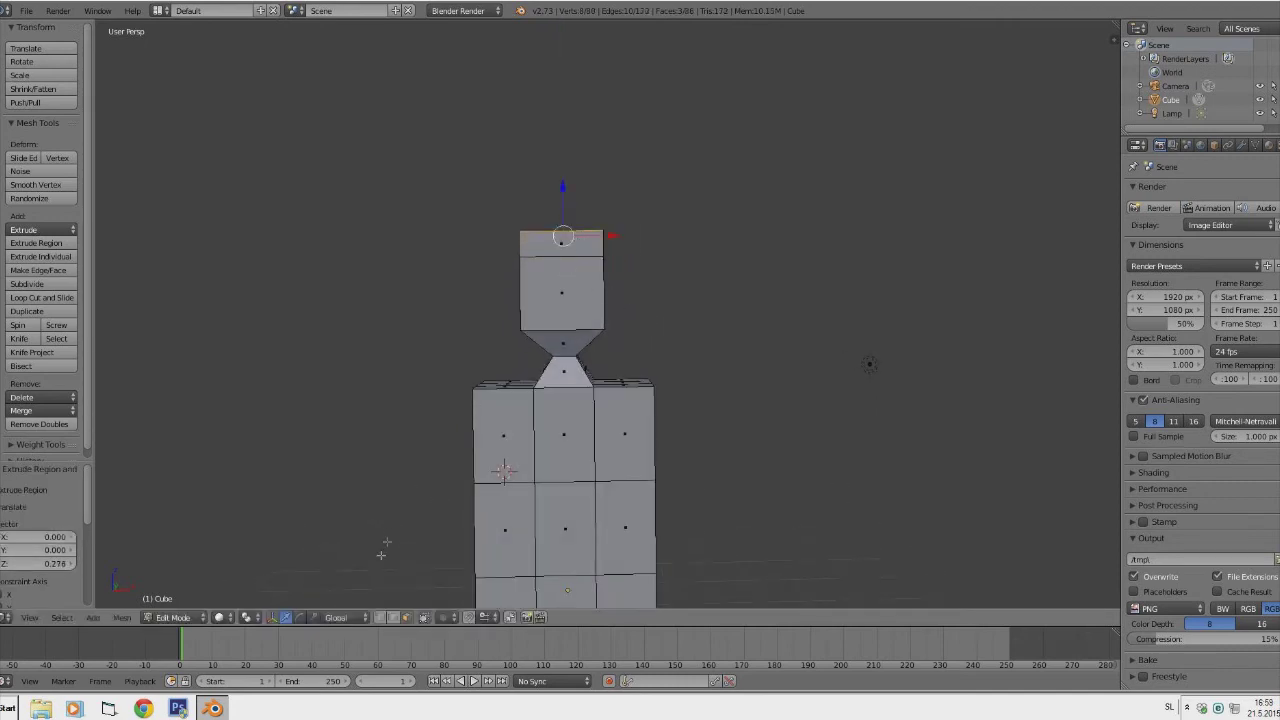
click(313, 617)
drag(566, 237, 562, 236)
middle_drag(562, 236, 600, 300)
scroll(600, 300, up, 3)
scroll(618, 309, down, 2)
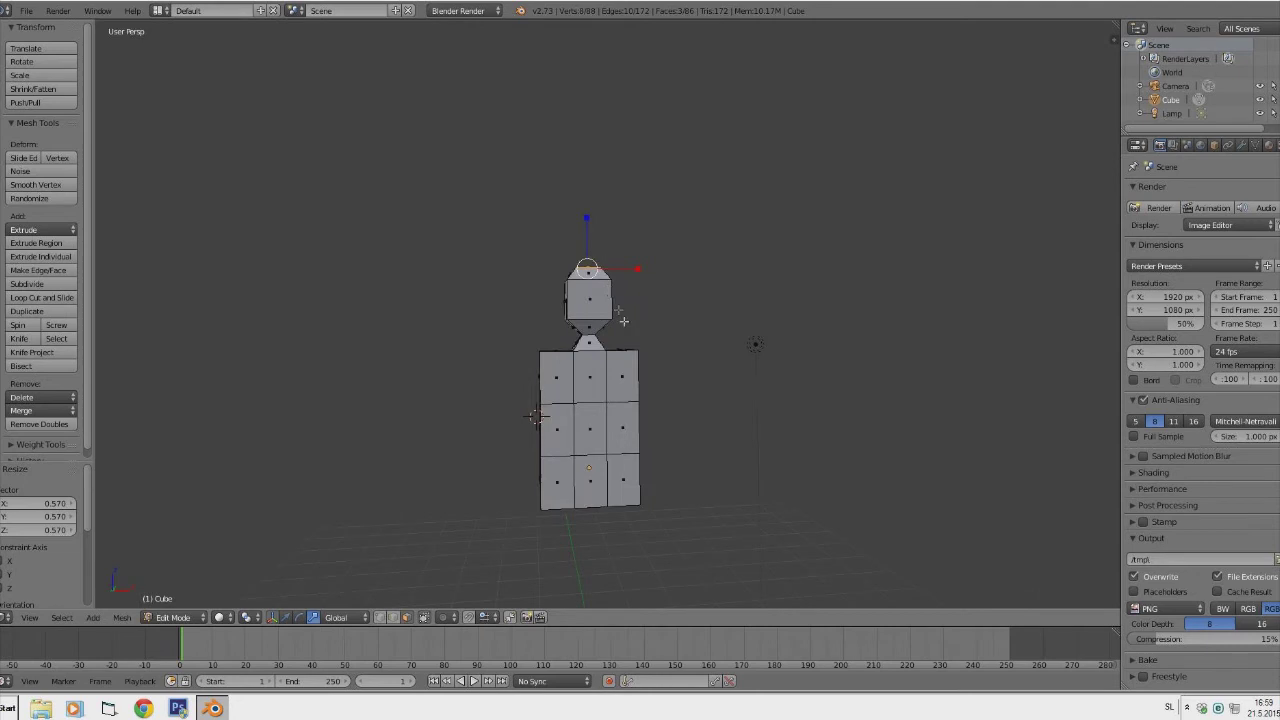
Select the outer top edges on both sides of the torso in edge mode and lower them about 0.14 to slope the shoulders.
scroll(618, 309, down, 2)
middle_drag(677, 326, 548, 313)
scroll(600, 355, up, 2)
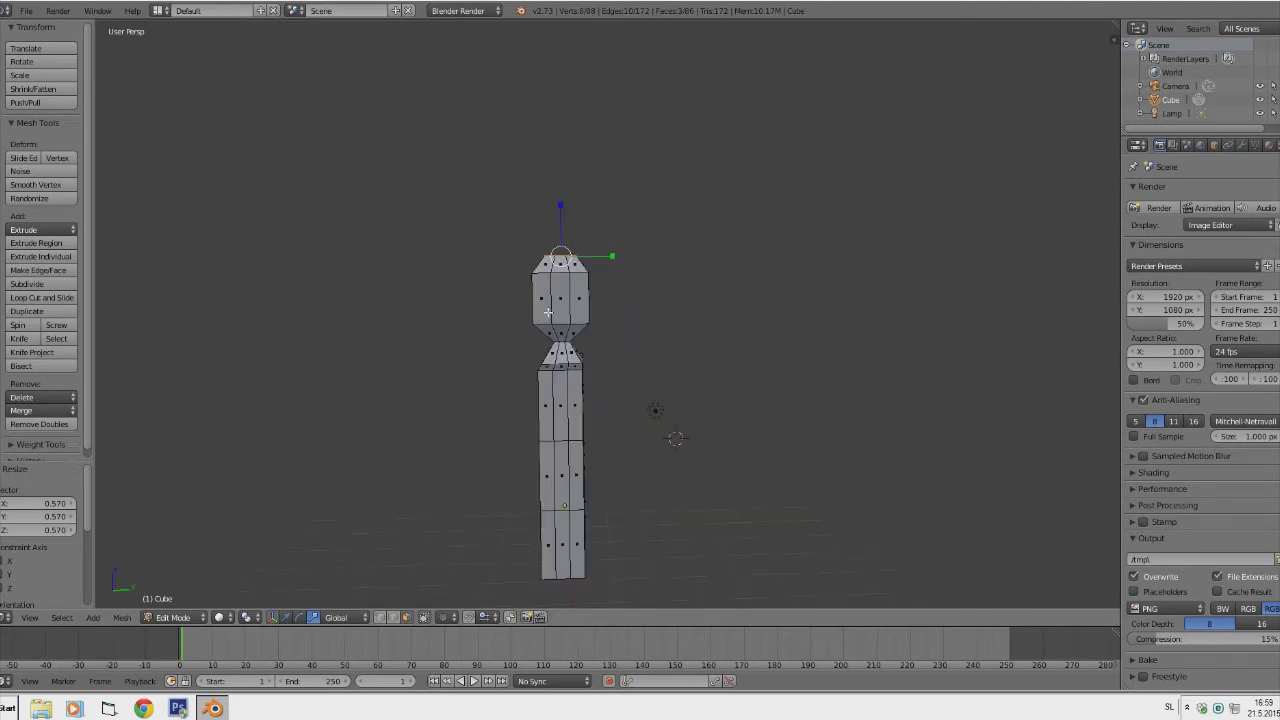
mouse_move(461, 312)
middle_down()
mouse_move(600, 354)
mouse_move(774, 340)
mouse_move(583, 309)
mouse_move(465, 316)
middle_up()
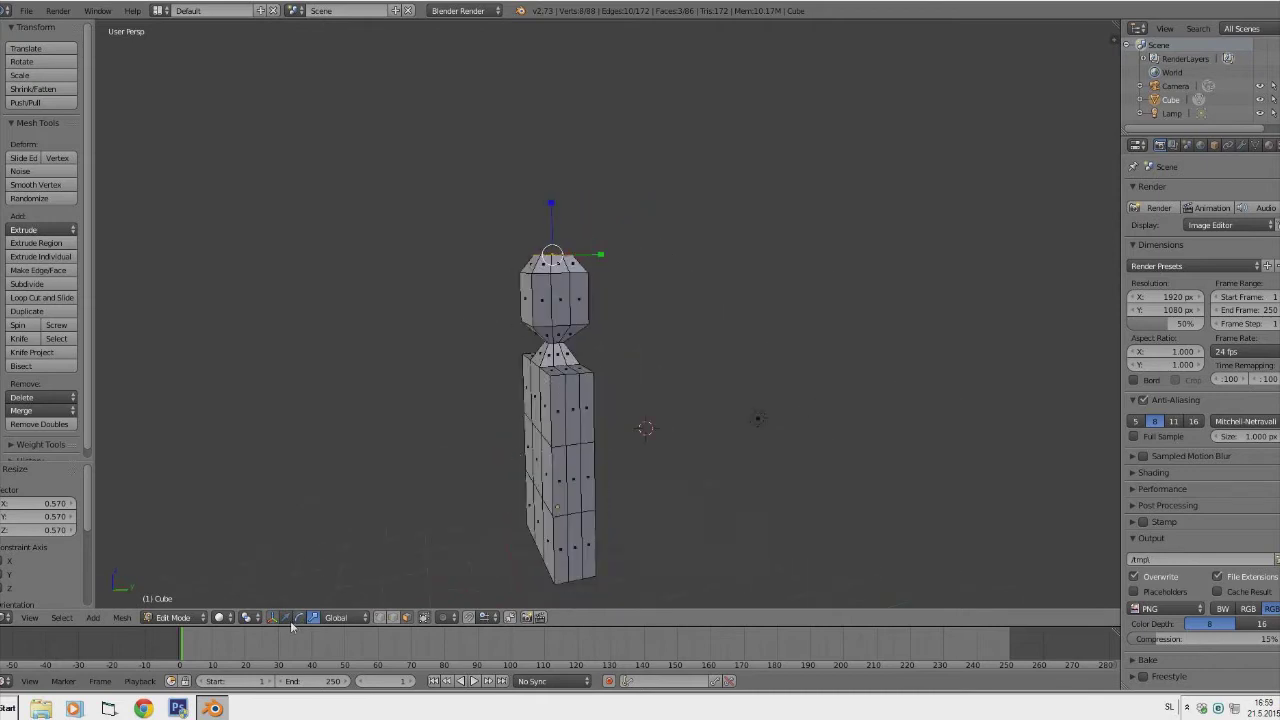
click(392, 619)
alt+right_click(557, 374)
alt+right_click(583, 372)
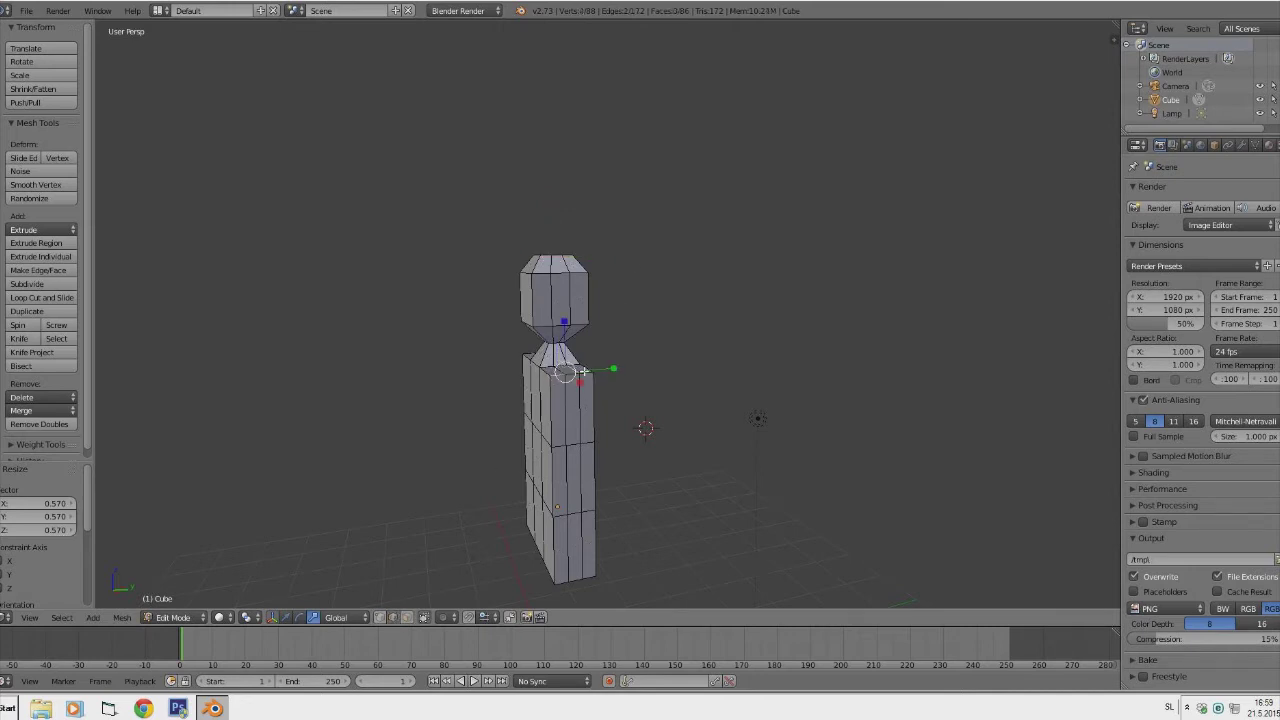
alt+right_click(570, 373)
middle_drag(505, 384, 696, 404)
alt+right_click(568, 410)
middle_drag(562, 405, 485, 522)
click(287, 616)
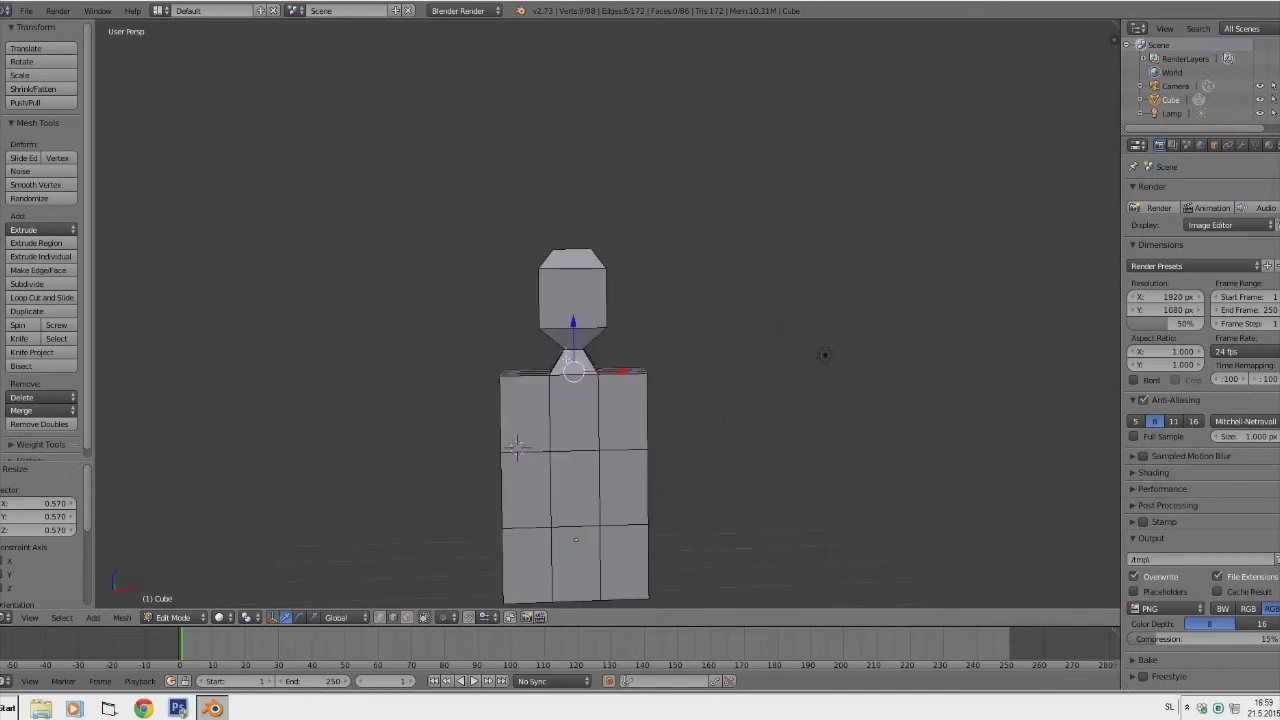
drag(573, 330, 576, 340)
scroll(630, 400, down, 4)
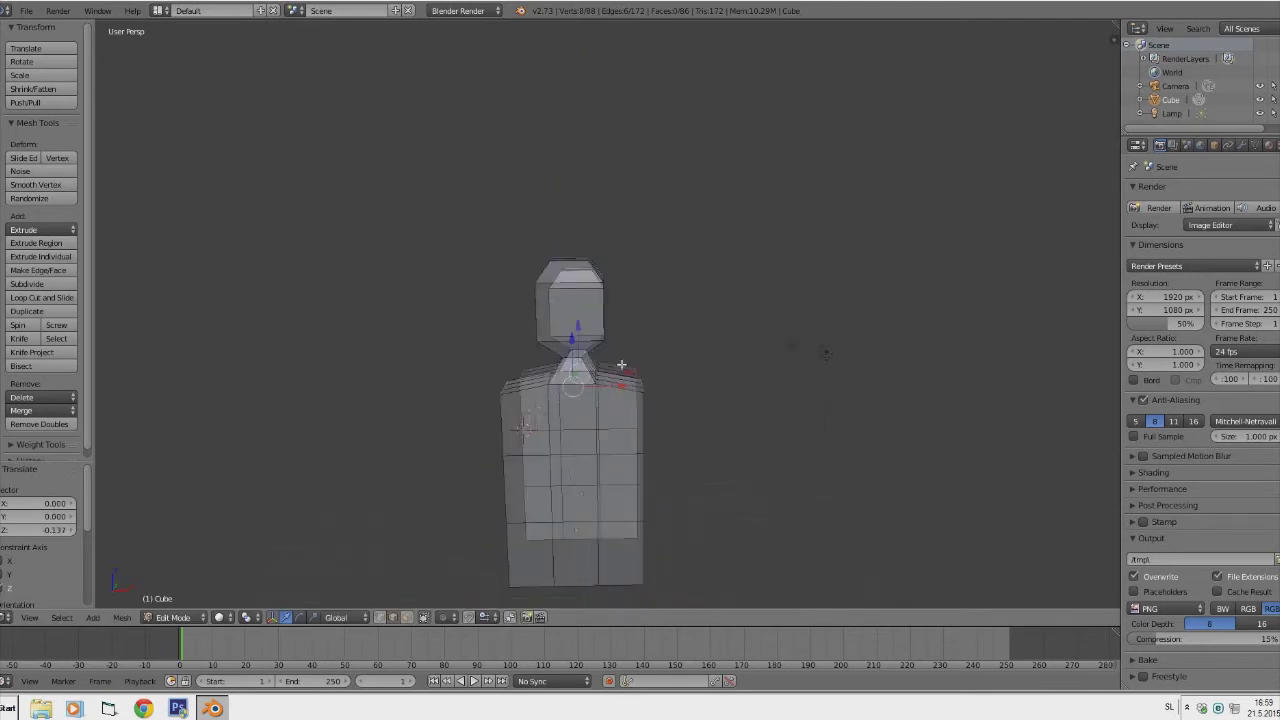
Add a horizontal loop cut around the upper torso, a short distance below the shoulders.
middle_drag(634, 406, 470, 375)
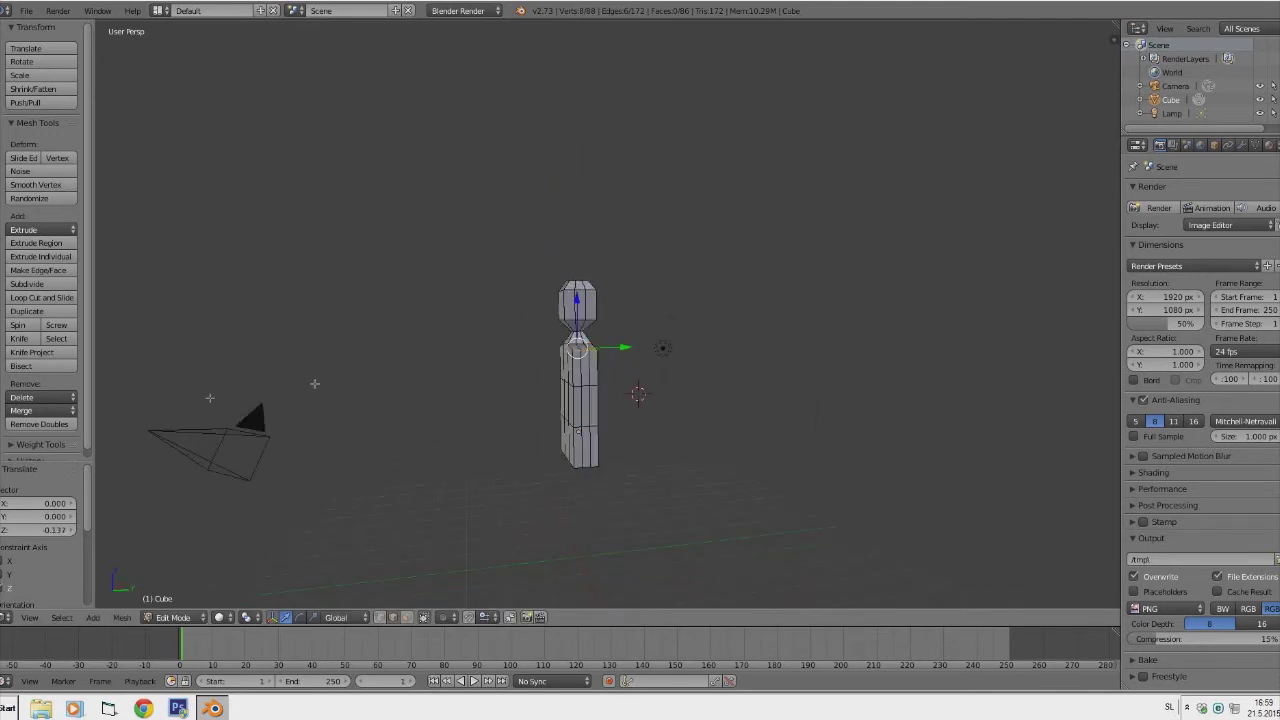
click(72, 297)
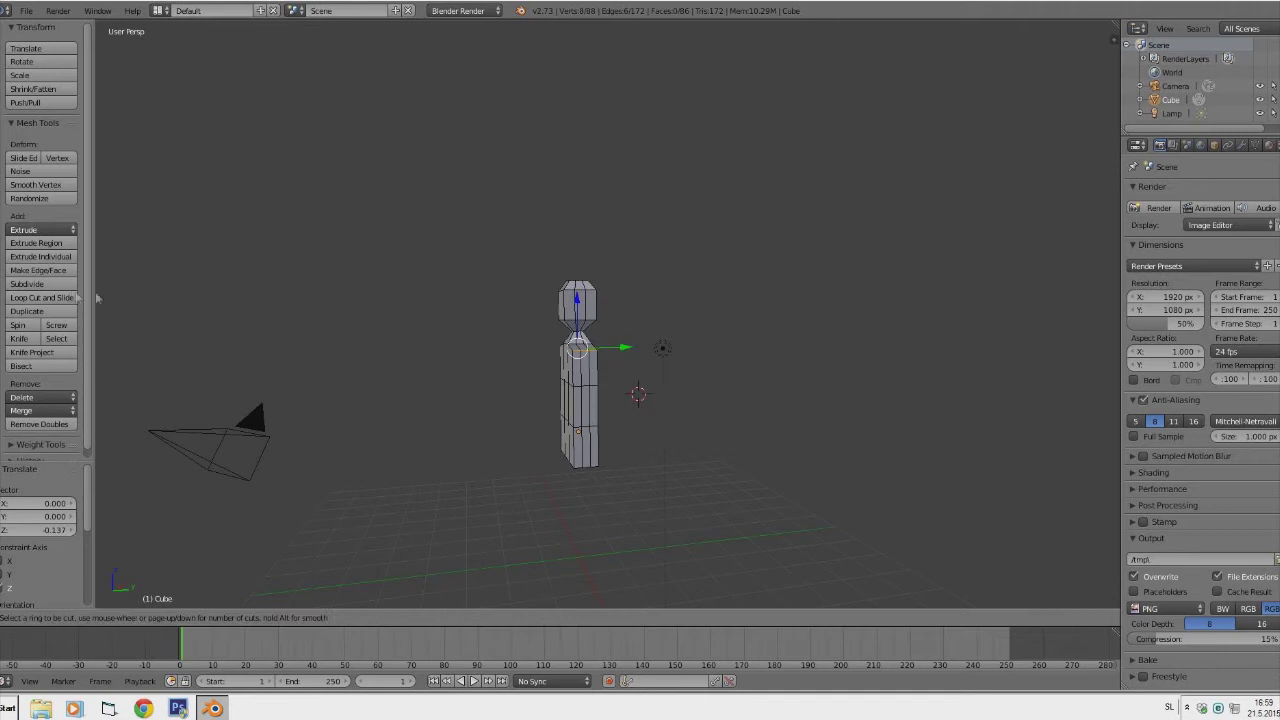
click(564, 376)
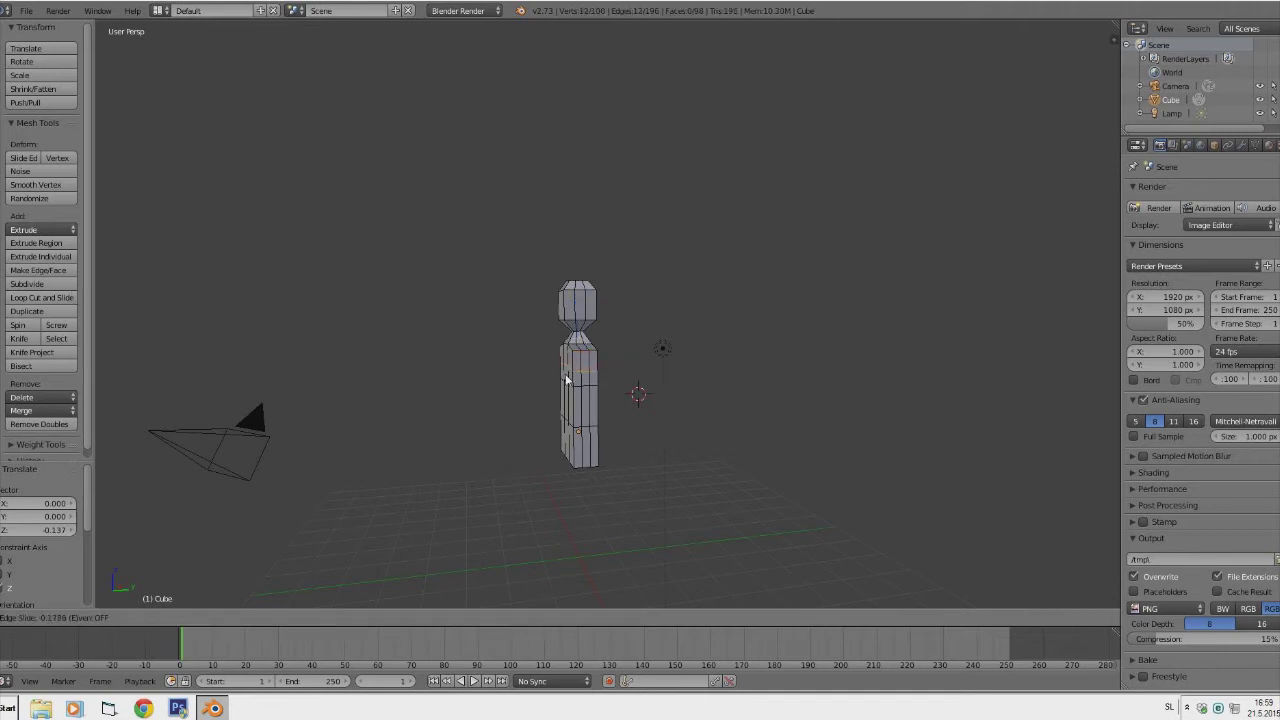
click(570, 381)
middle_drag(570, 381, 880, 368)
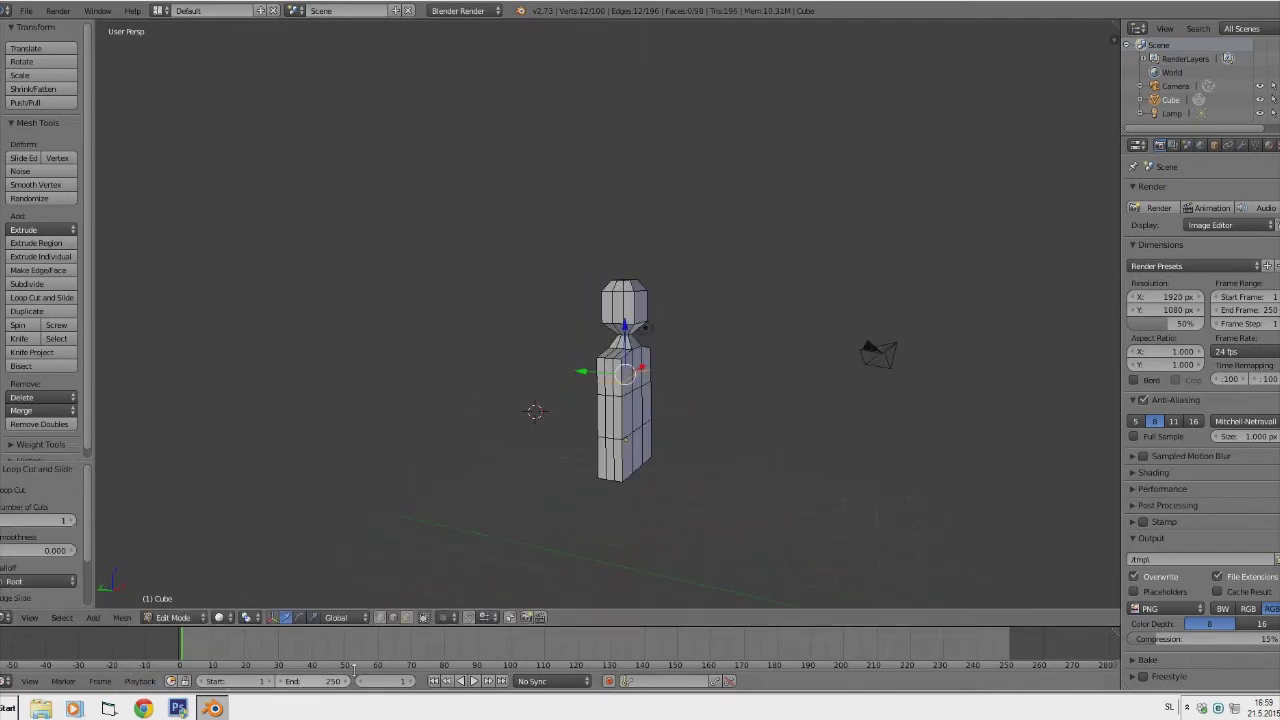
Extrude the three uppermost side faces on both sides of the torso and scale them to about 3.0 along X to form outstretched arms.
click(407, 617)
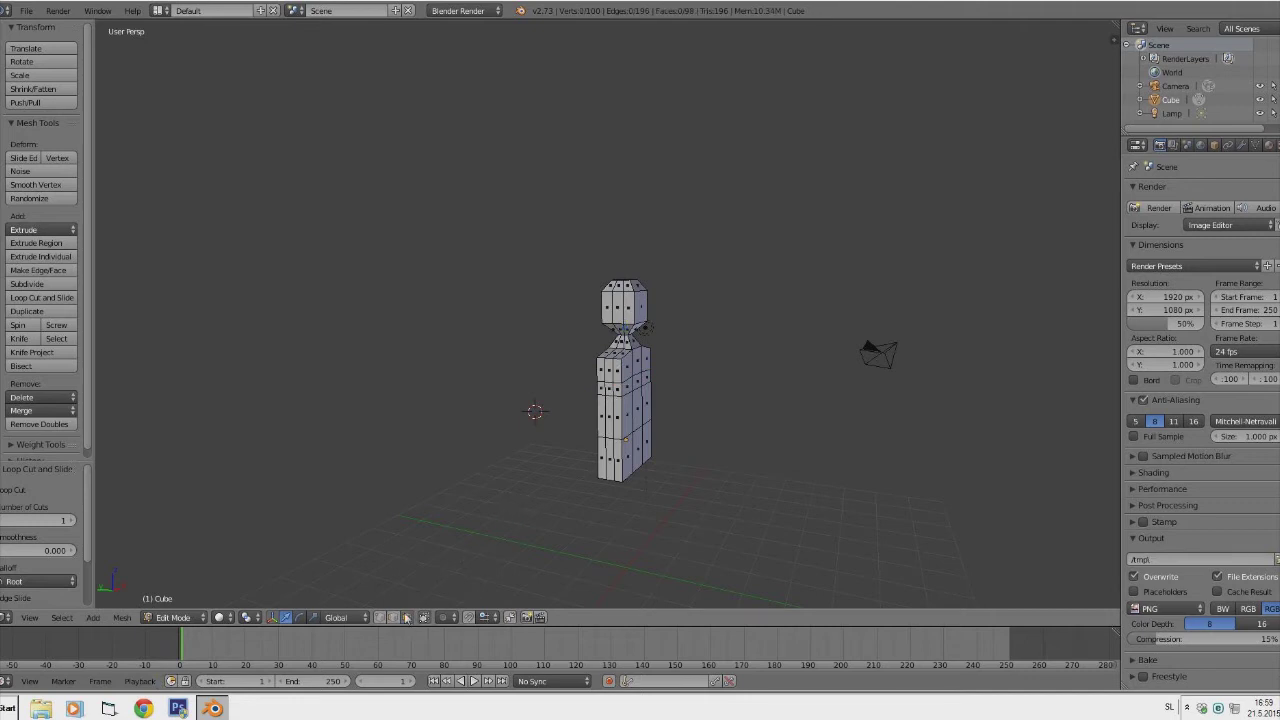
right_click(612, 368)
shift+right_click(618, 370)
middle_drag(618, 370, 593, 374)
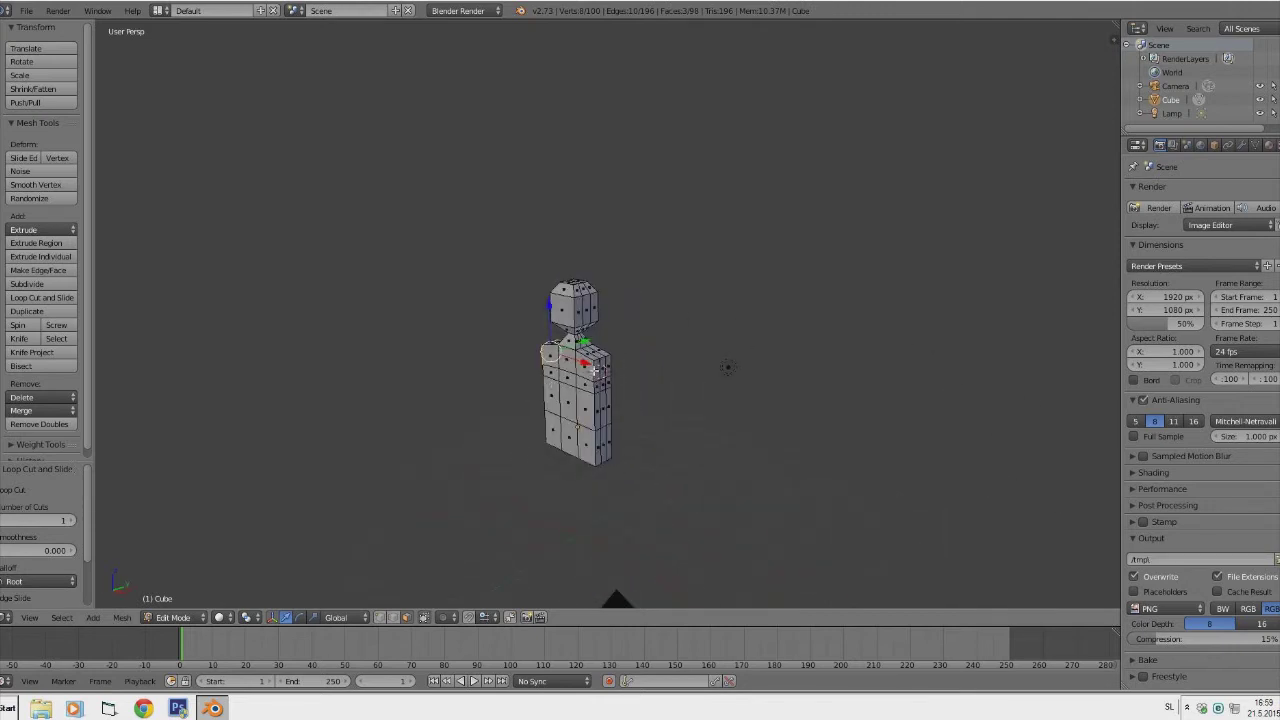
shift+right_click(601, 369)
middle_drag(606, 367, 653, 368)
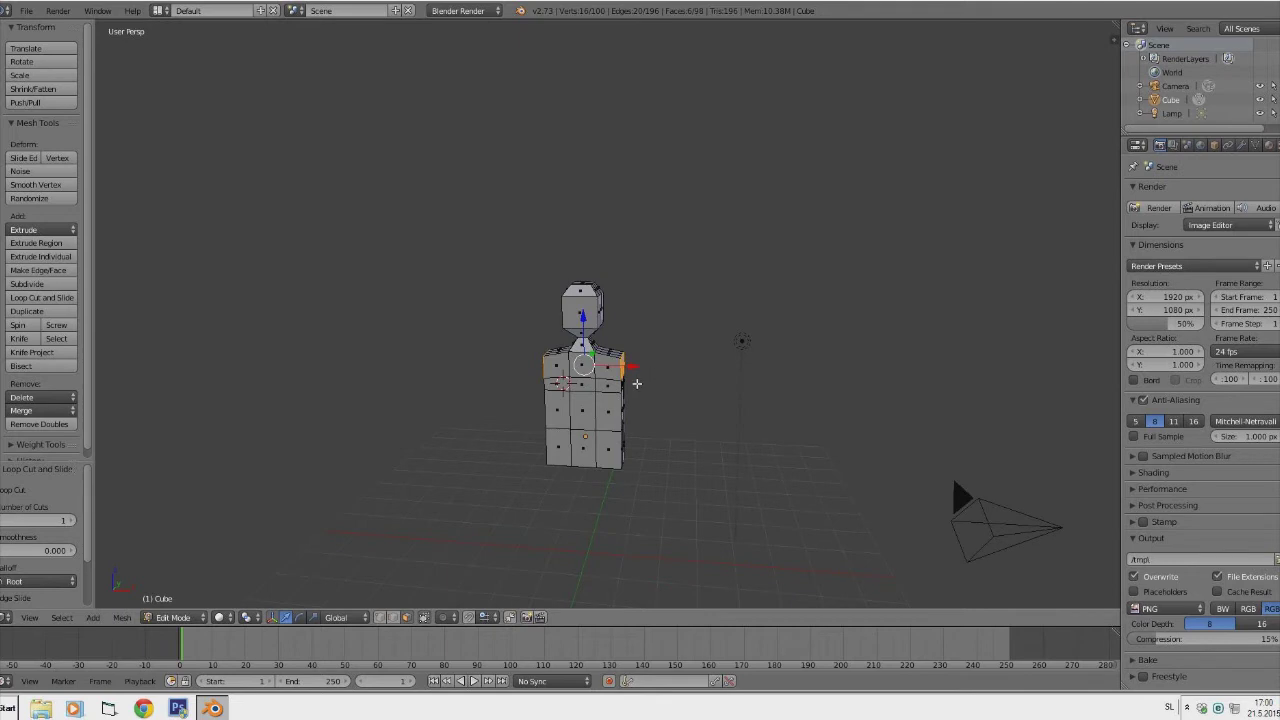
key(e)
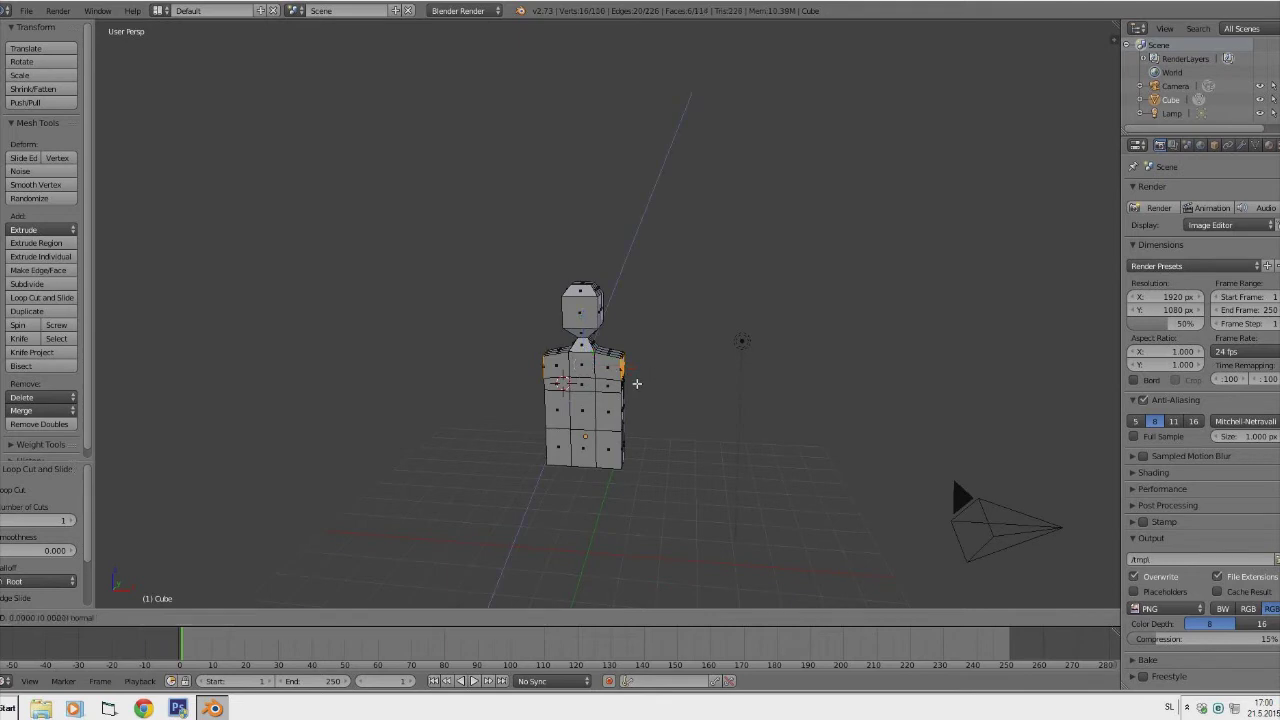
key(s)
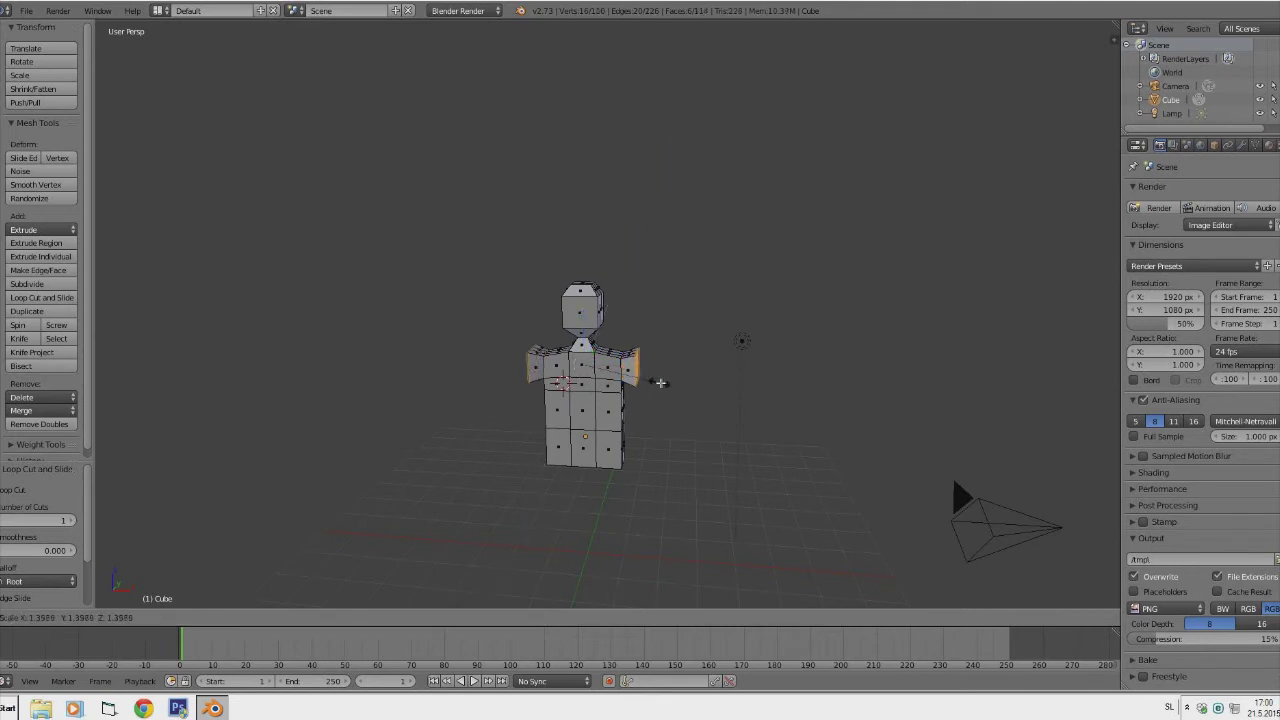
key(Escape)
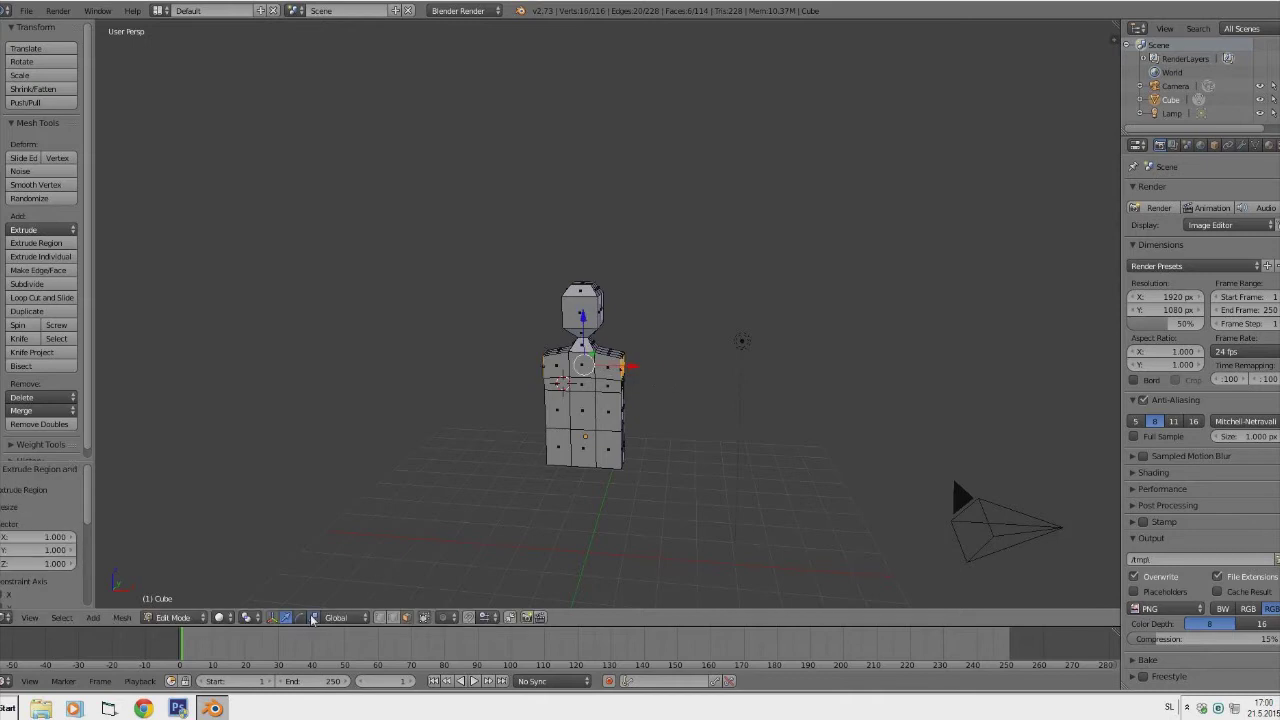
key(s)
key(x)
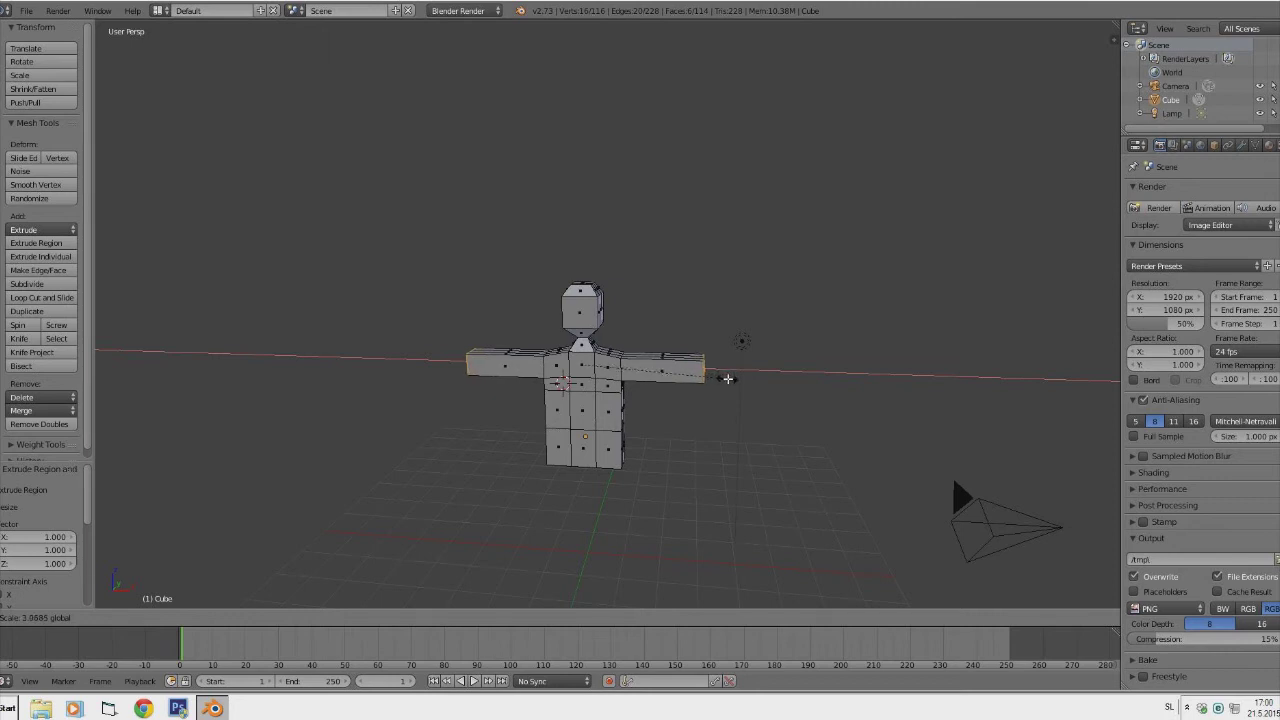
click(724, 376)
Lower the end faces of both arms about 0.09 along Z.
middle_drag(724, 376, 742, 344)
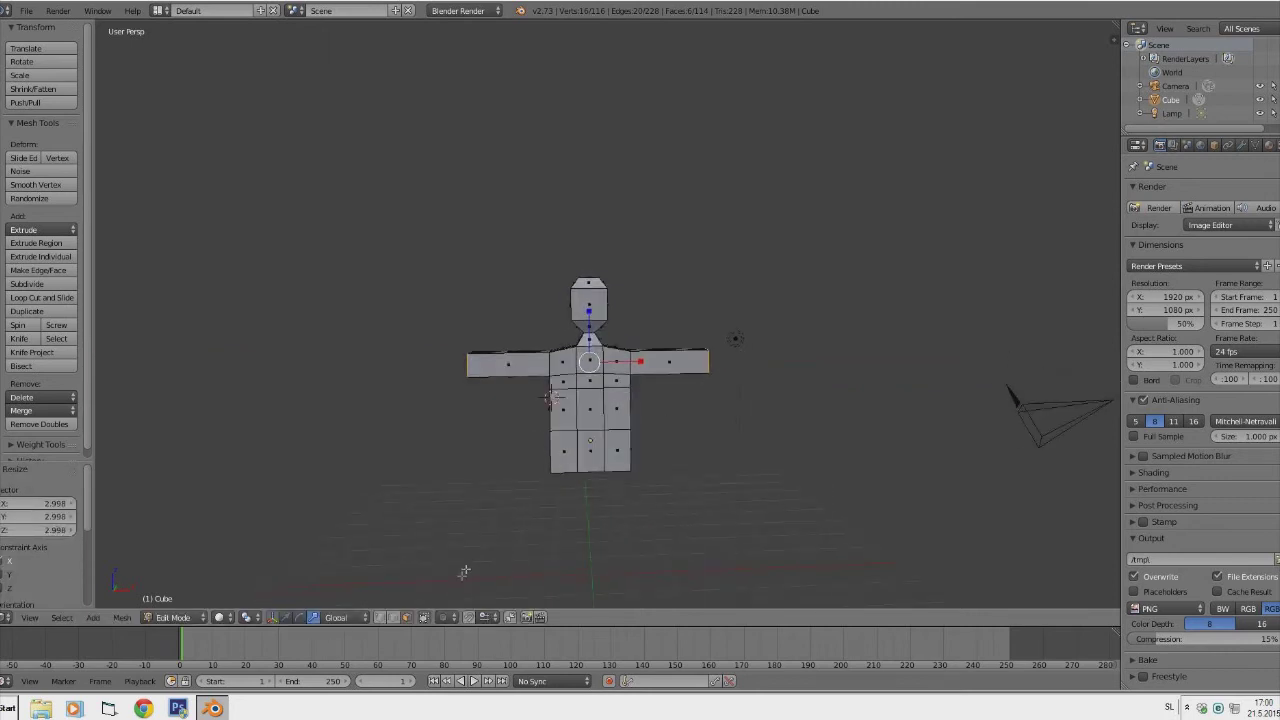
click(292, 618)
drag(592, 318, 593, 321)
click(593, 321)
middle_drag(593, 321, 740, 365)
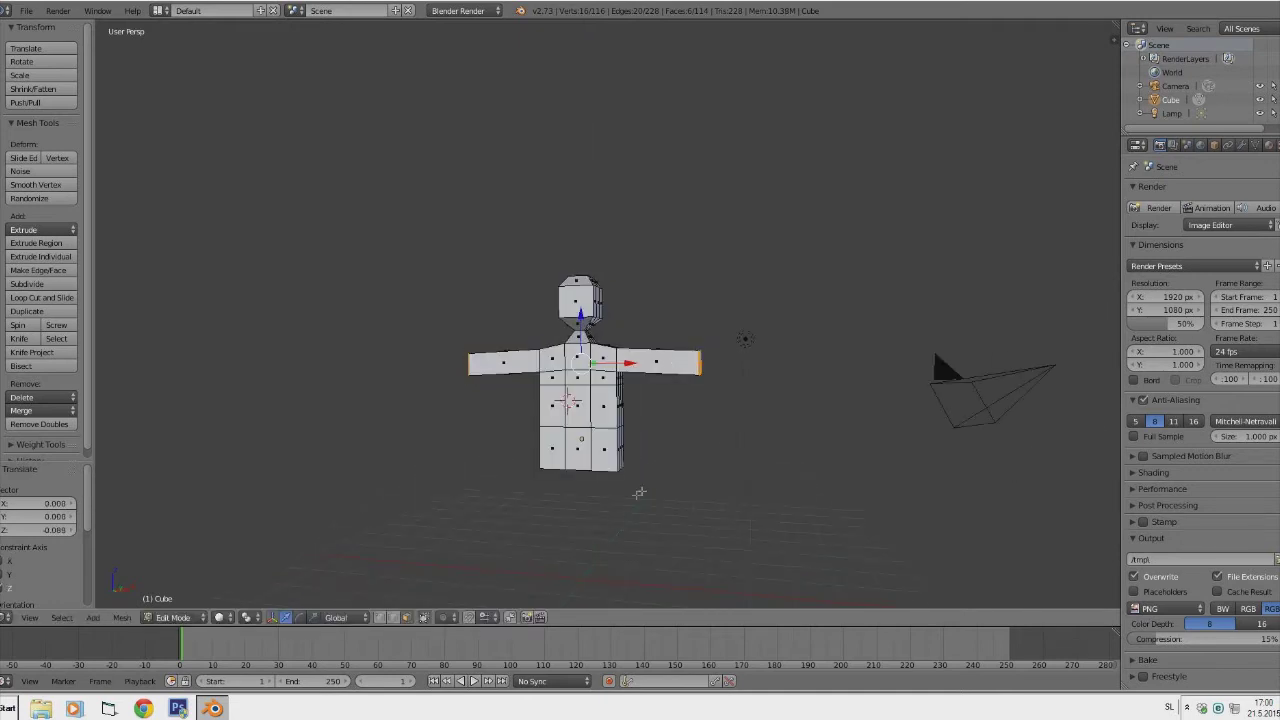
Extrude the outer bottom faces on both sides of the torso downward about 2.1 to form two legs, leaving the middle column out.
scroll(634, 481, down, 4)
middle_drag(600, 460, 660, 500)
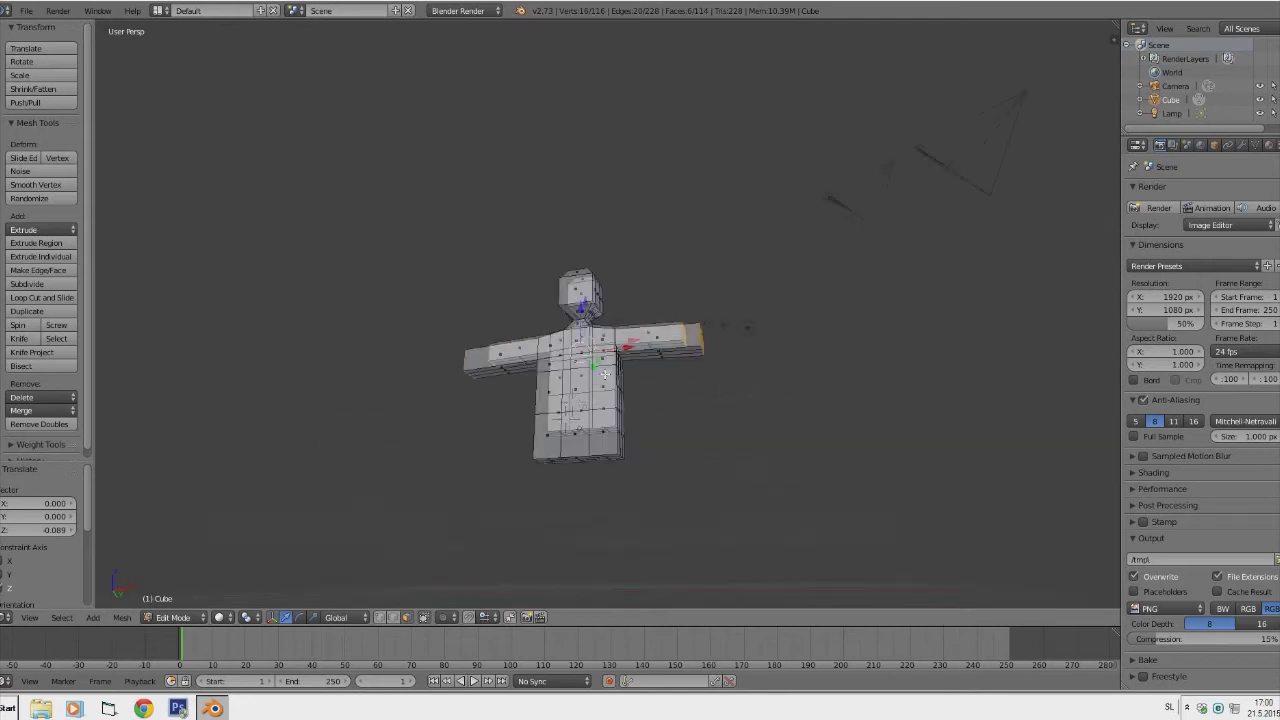
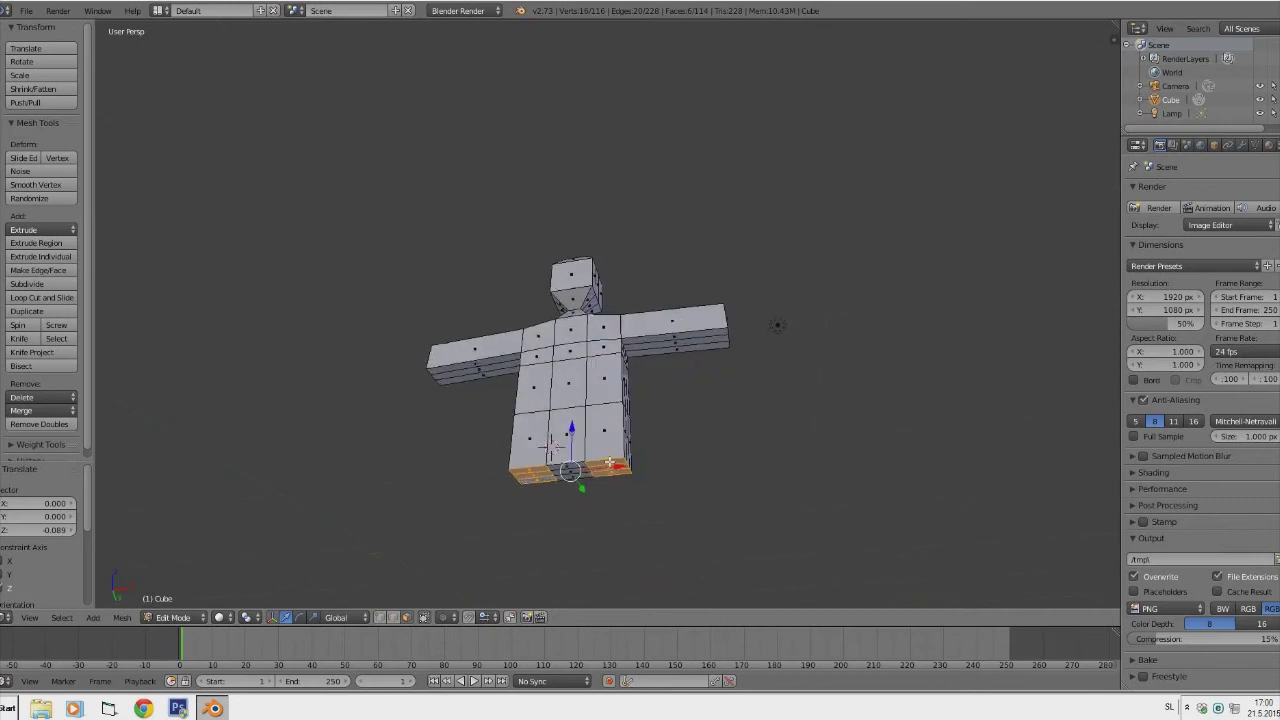
key(e)
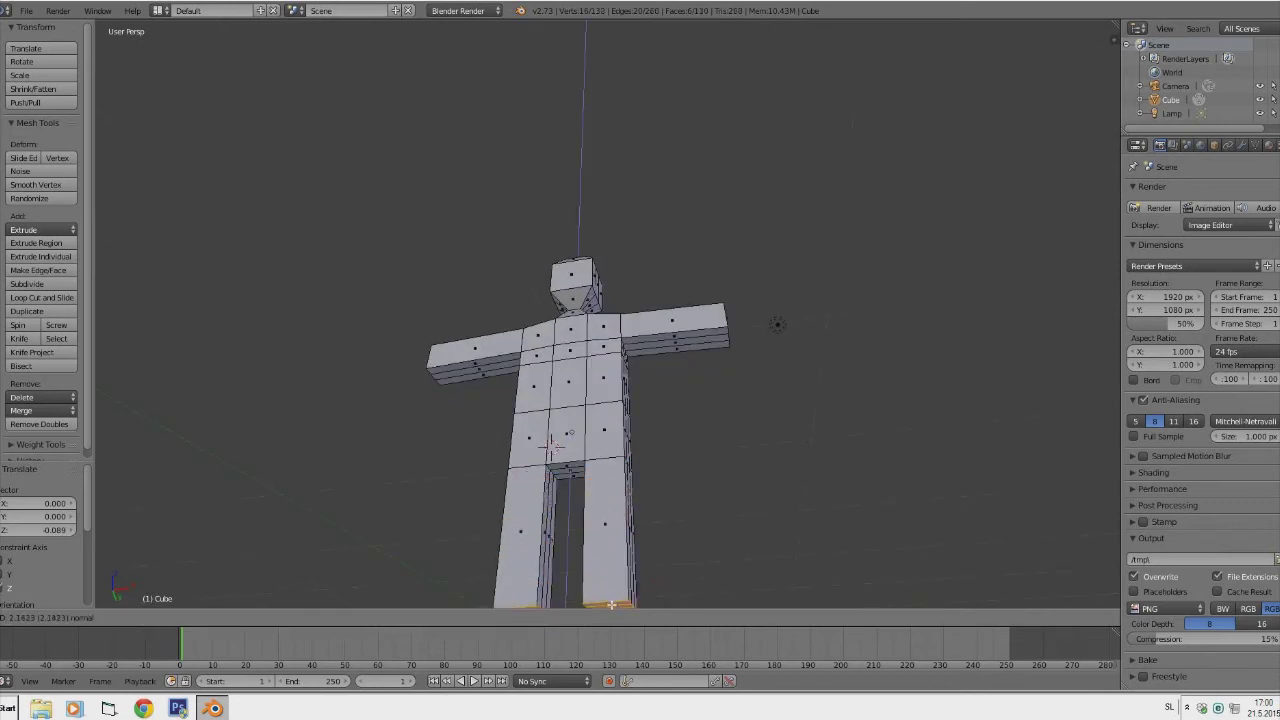
click(616, 510)
middle_drag(616, 510, 690, 455)
scroll(660, 557, down, 2)
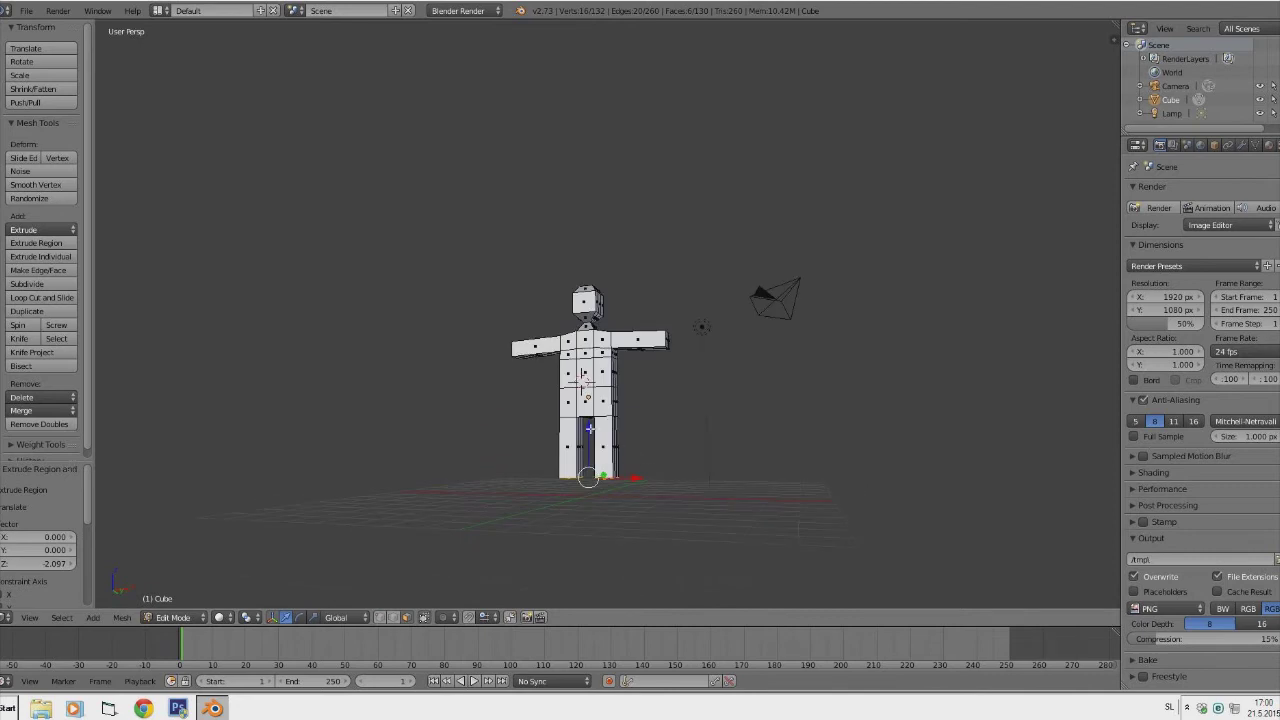
Lengthen the legs by lowering their bottom faces along Z about 0.16 and another 0.21.
key(g)
click(607, 485)
middle_drag(607, 485, 588, 428)
key(g)
key(z)
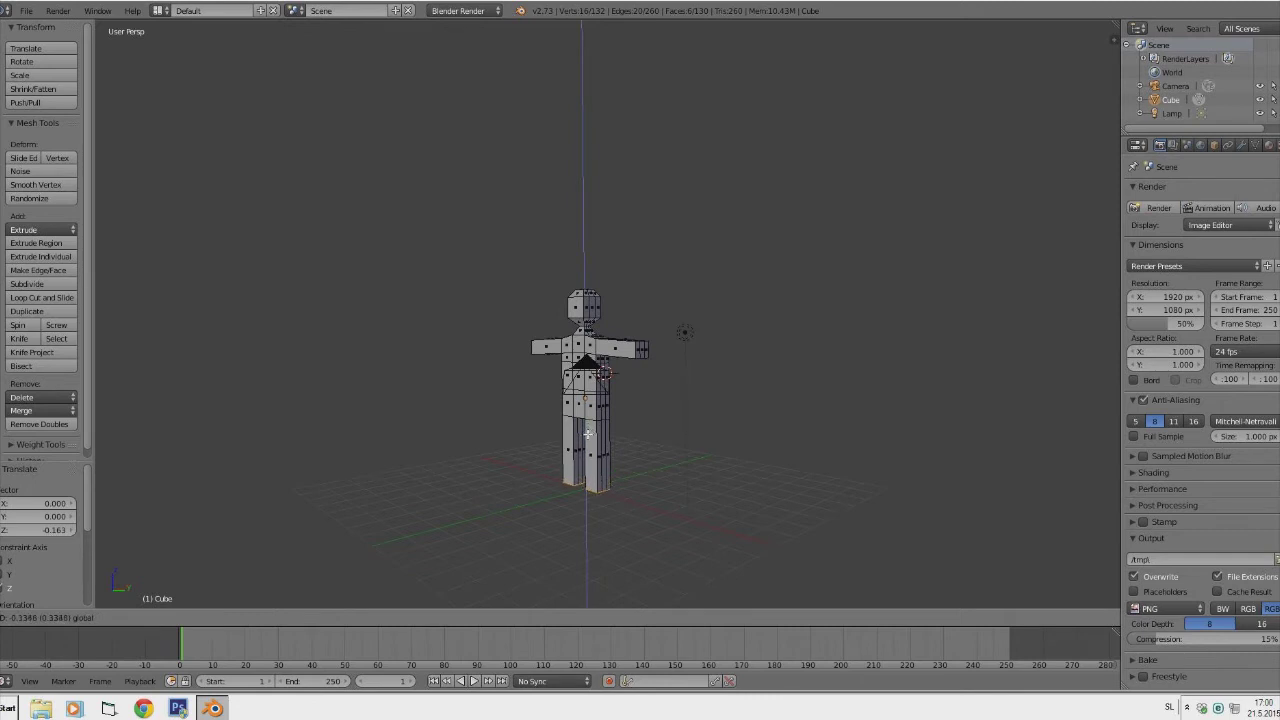
click(588, 434)
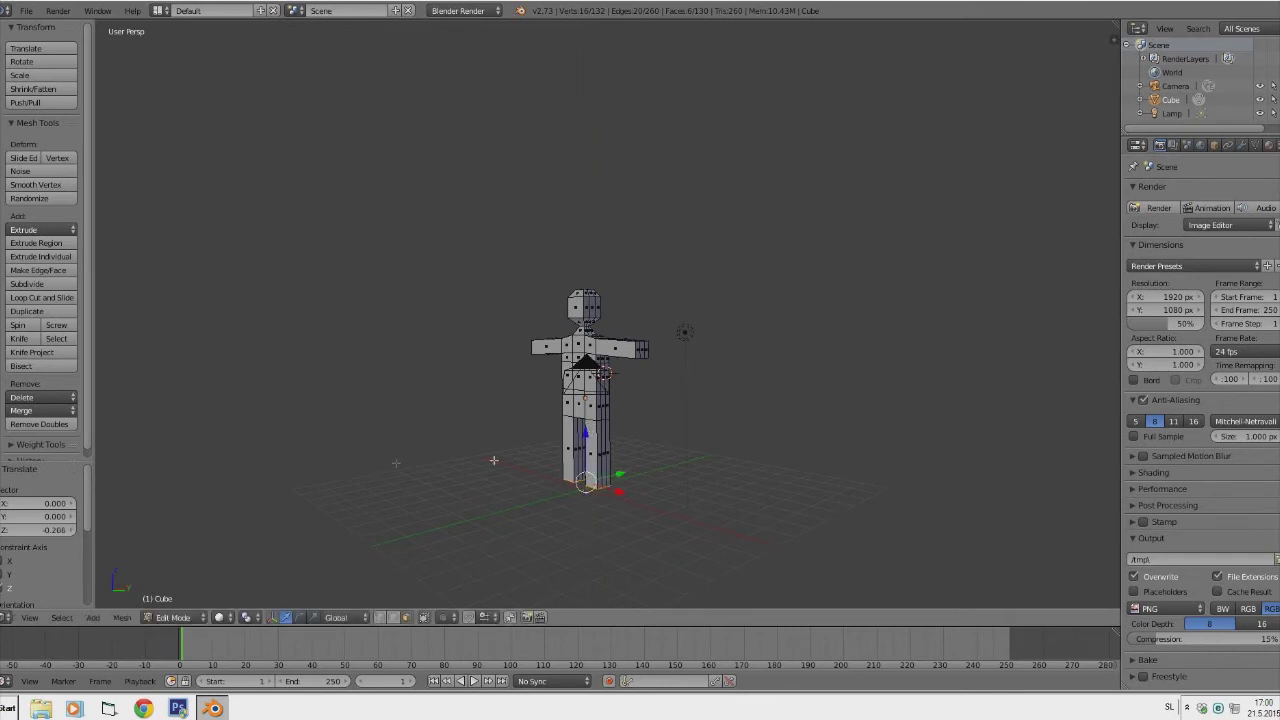
Add a horizontal loop cut at ankle height near the bottom of the leg on the +X side.
click(55, 299)
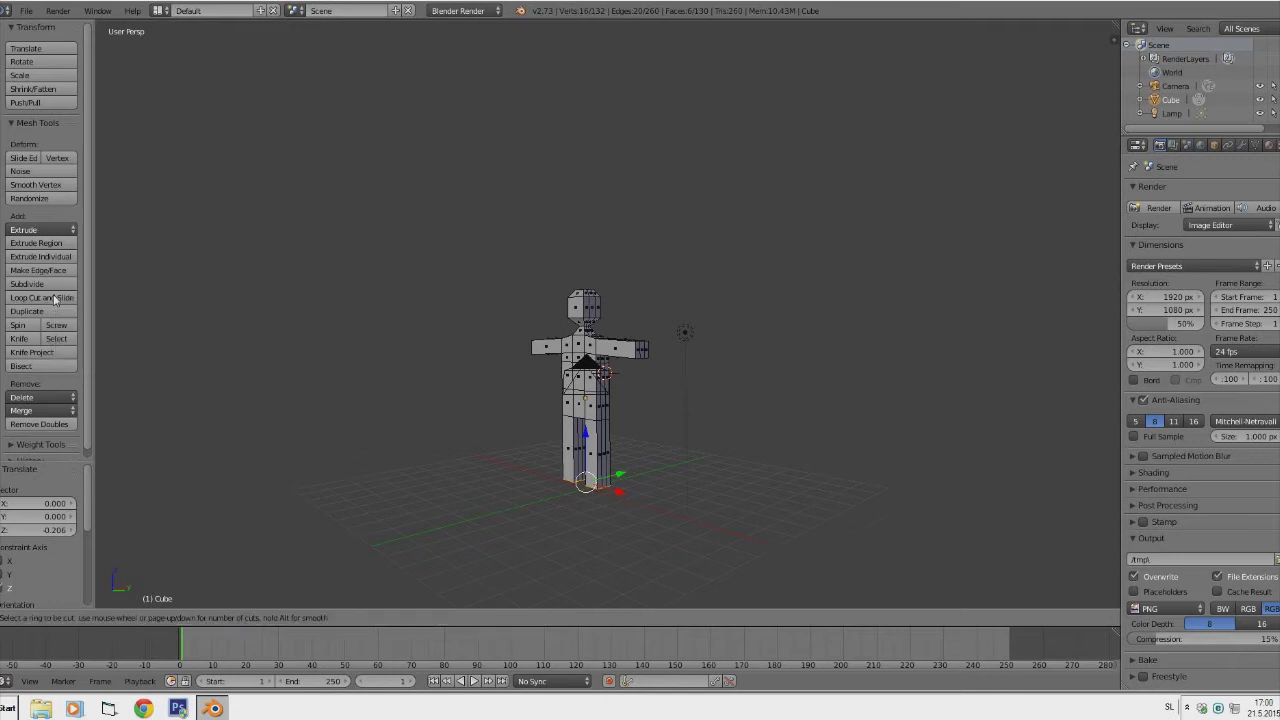
click(592, 479)
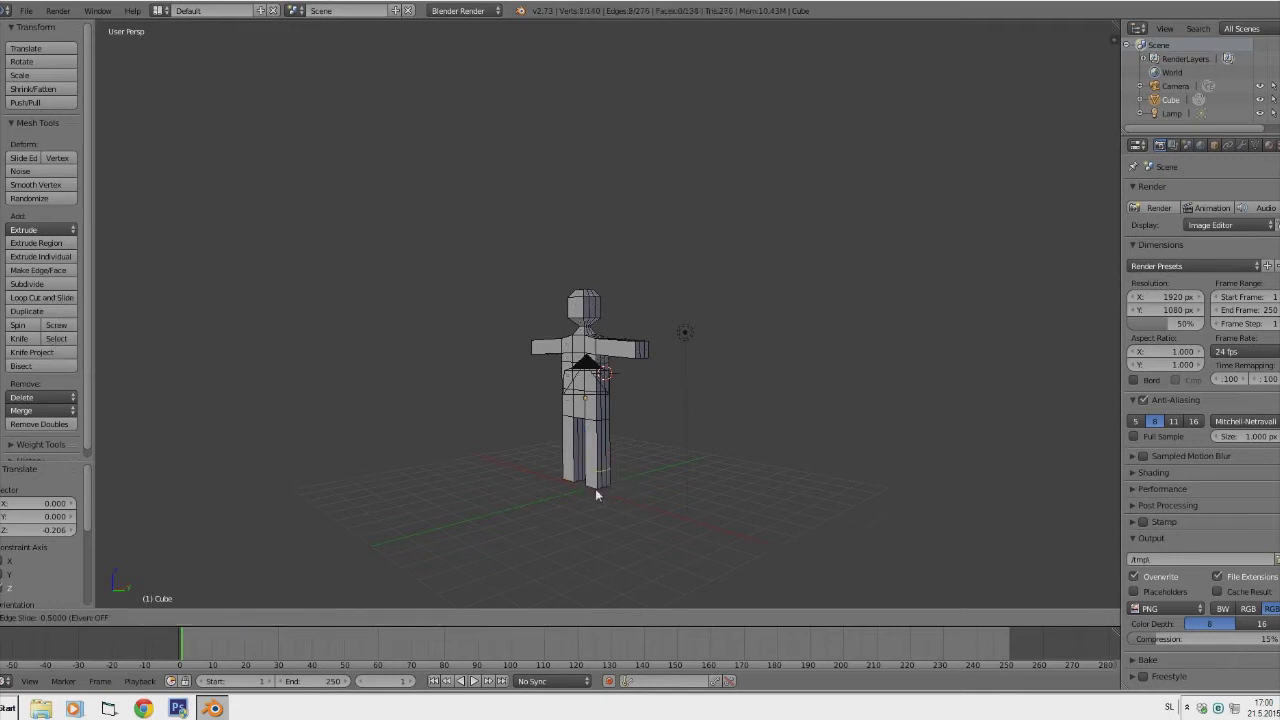
click(600, 498)
middle_drag(600, 498, 669, 482)
Add a matching ankle loop cut on the -X leg and raise it about 0.02 along Z.
click(41, 297)
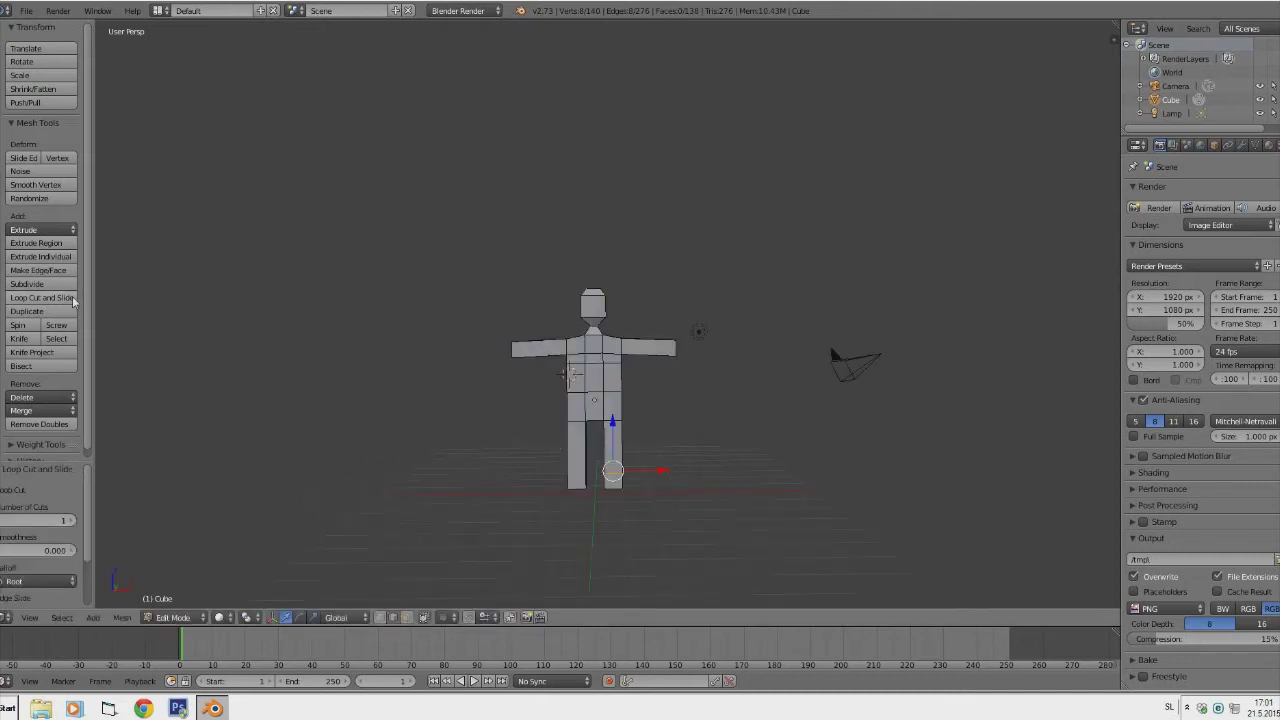
click(580, 489)
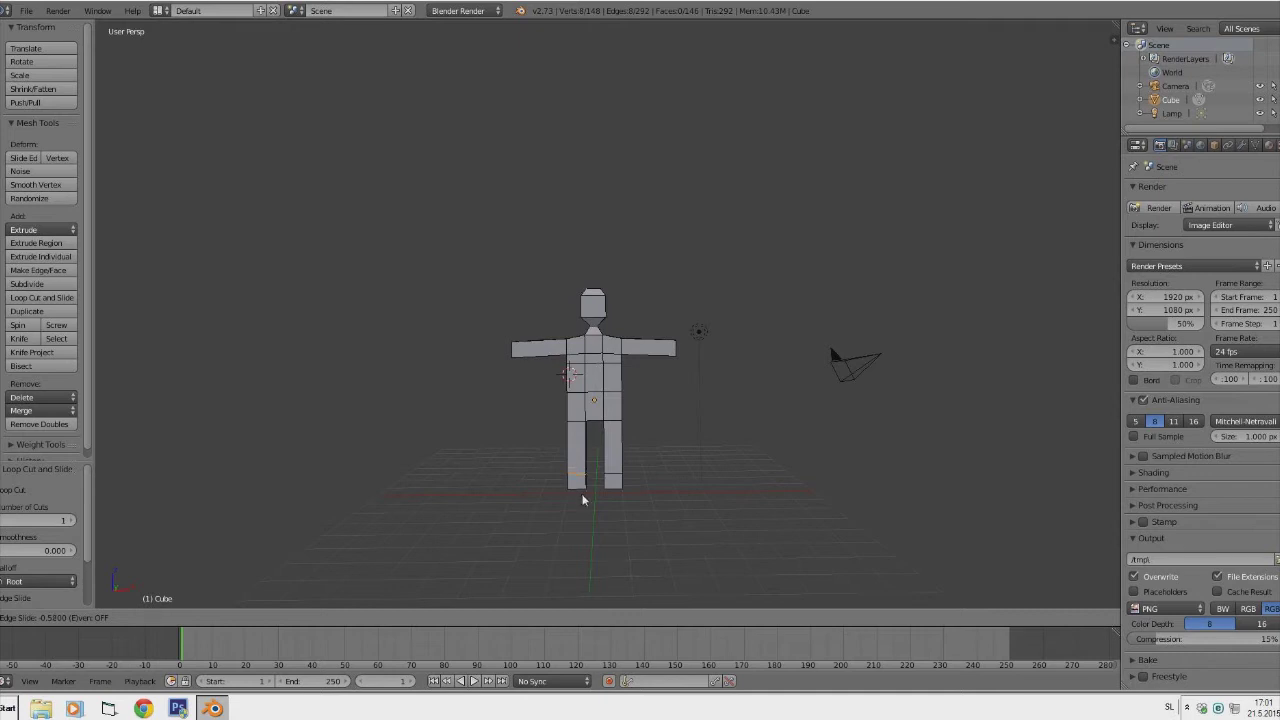
click(583, 498)
middle_drag(583, 498, 570, 452)
scroll(596, 476, up, 3)
scroll(596, 476, down, 3)
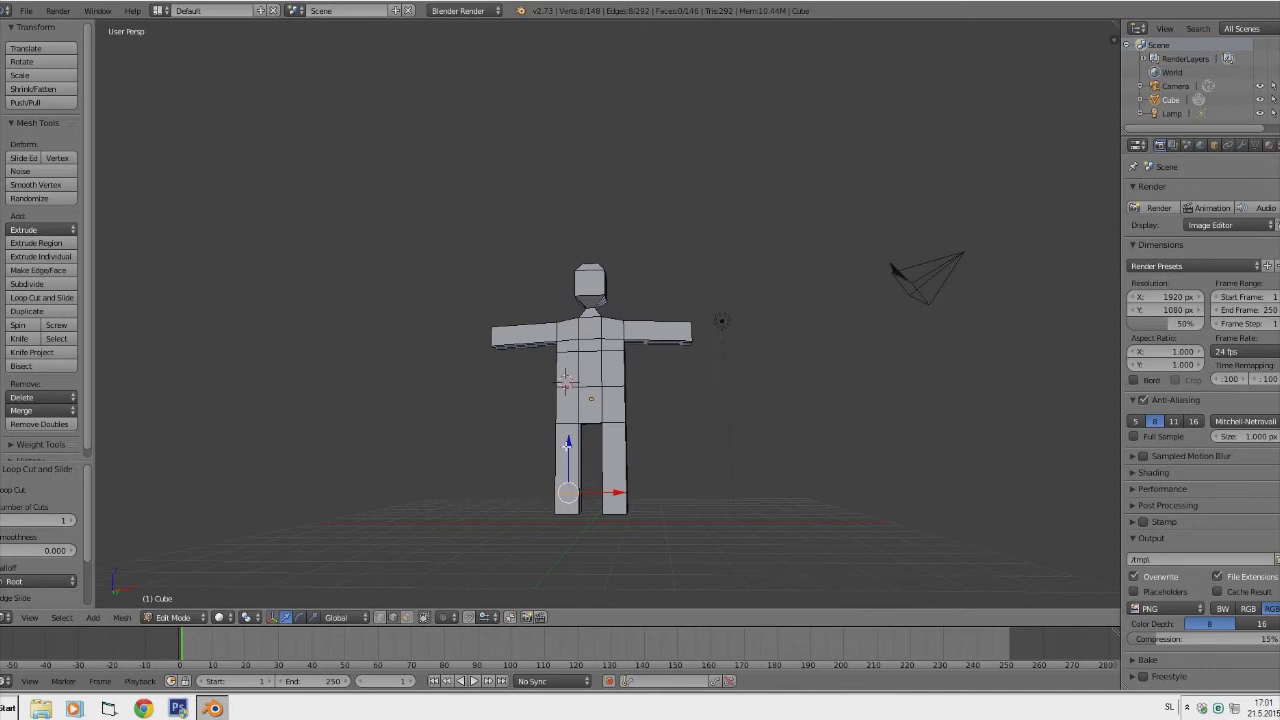
key(g)
key(z)
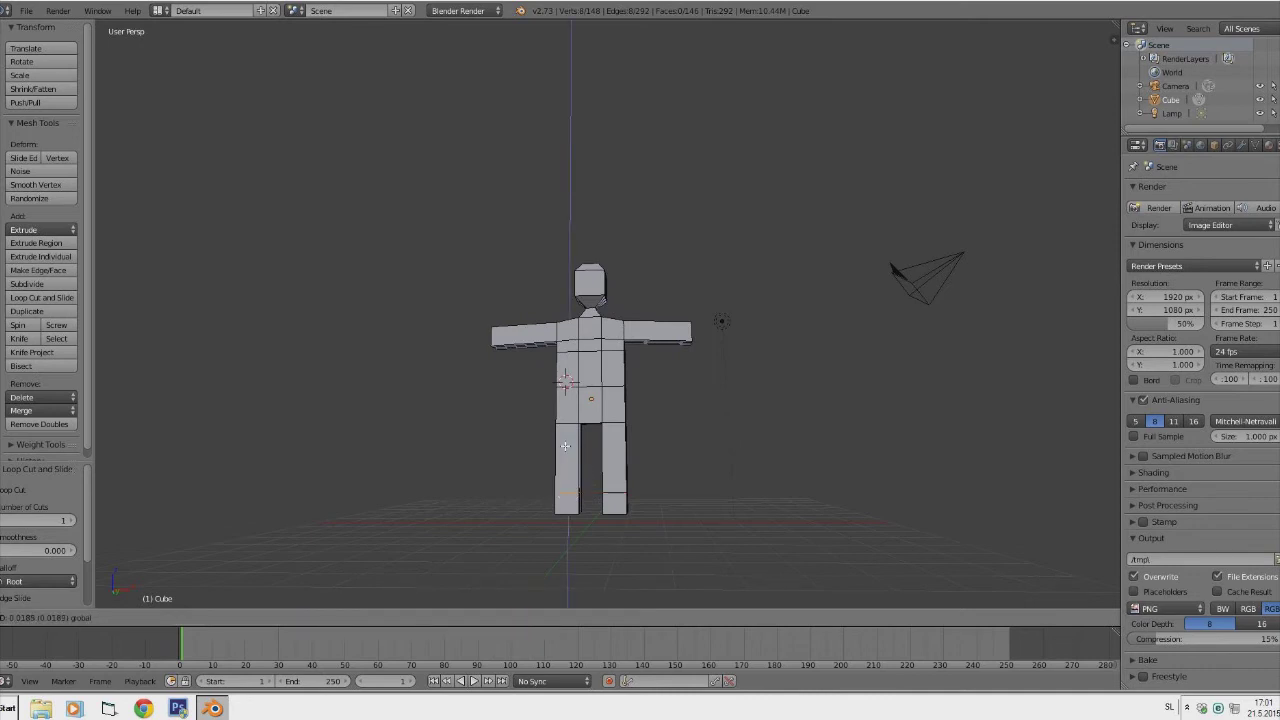
click(565, 447)
Extrude the front faces below both ankle cuts forward about 0.72 to form the feet.
click(407, 619)
right_click(565, 508)
shift+right_click(613, 505)
middle_drag(613, 505, 552, 486)
key(e)
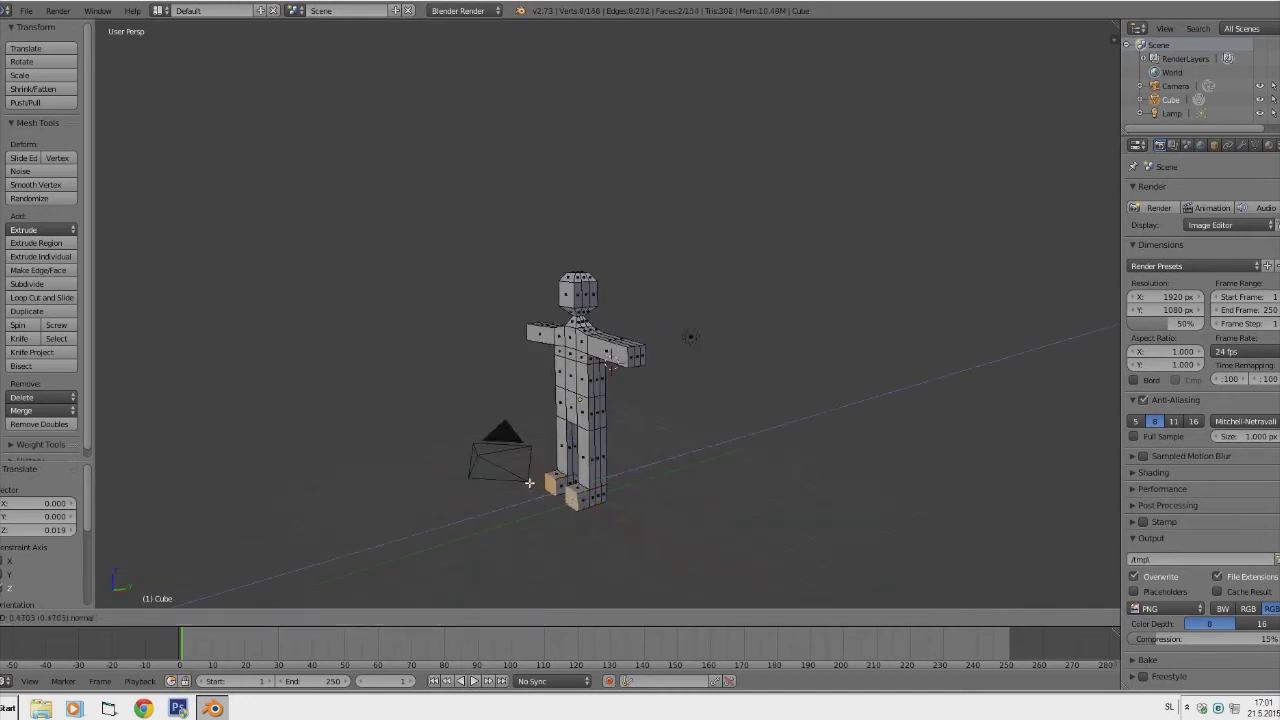
click(570, 484)
middle_drag(570, 484, 650, 455)
Lower the upper front edges of both feet about 0.21 along Z so the feet slope toward the toes.
click(393, 618)
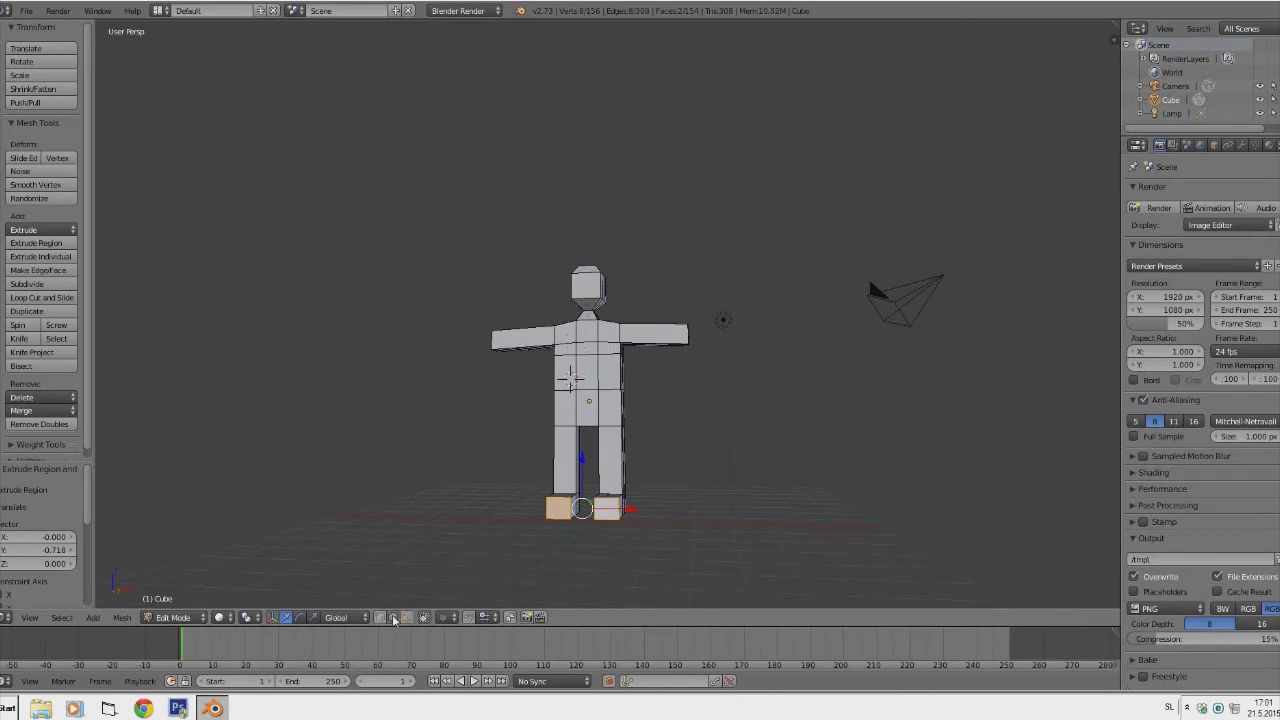
right_click(605, 500)
shift+right_click(556, 501)
drag(582, 450, 582, 462)
middle_drag(582, 462, 481, 480)
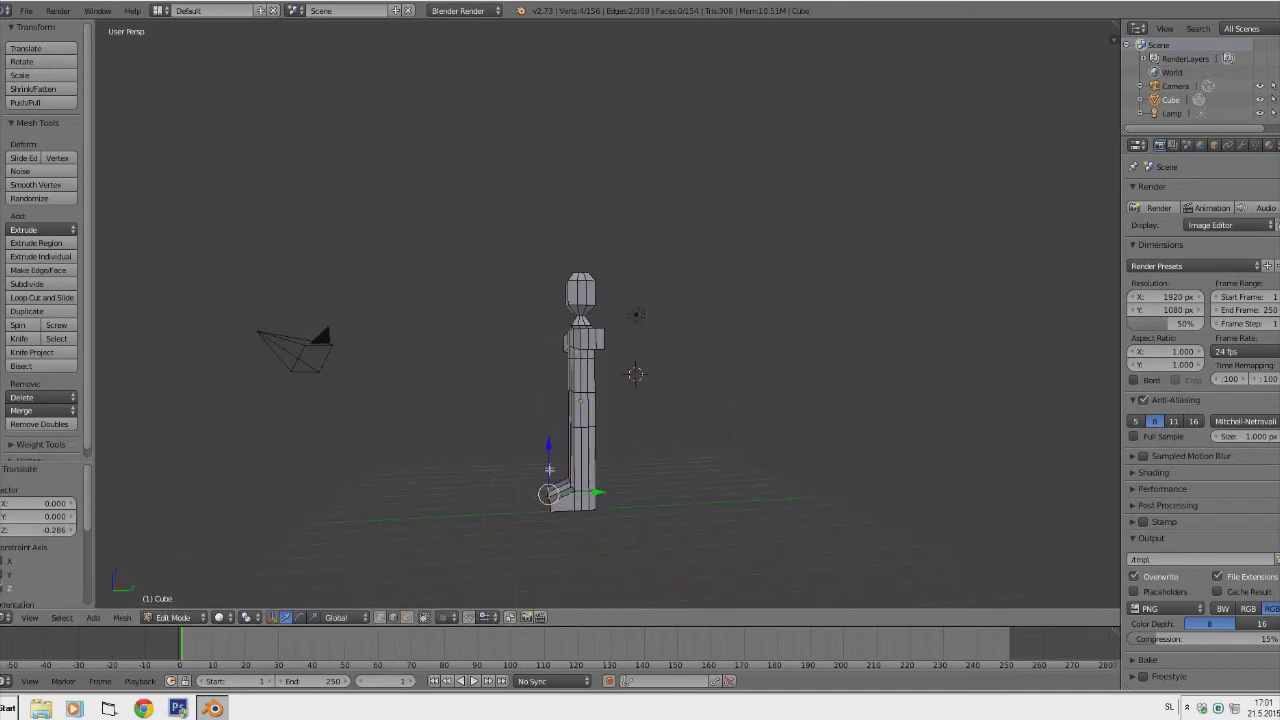
Shift the upper toe edges of both feet forward along Y in two small moves, the second about 0.04.
drag(595, 494, 588, 494)
mouse_move(588, 494)
middle_down()
mouse_move(566, 482)
mouse_move(582, 476)
middle_up()
drag(599, 496, 590, 496)
middle_drag(590, 496, 724, 510)
scroll(585, 566, up, 1)
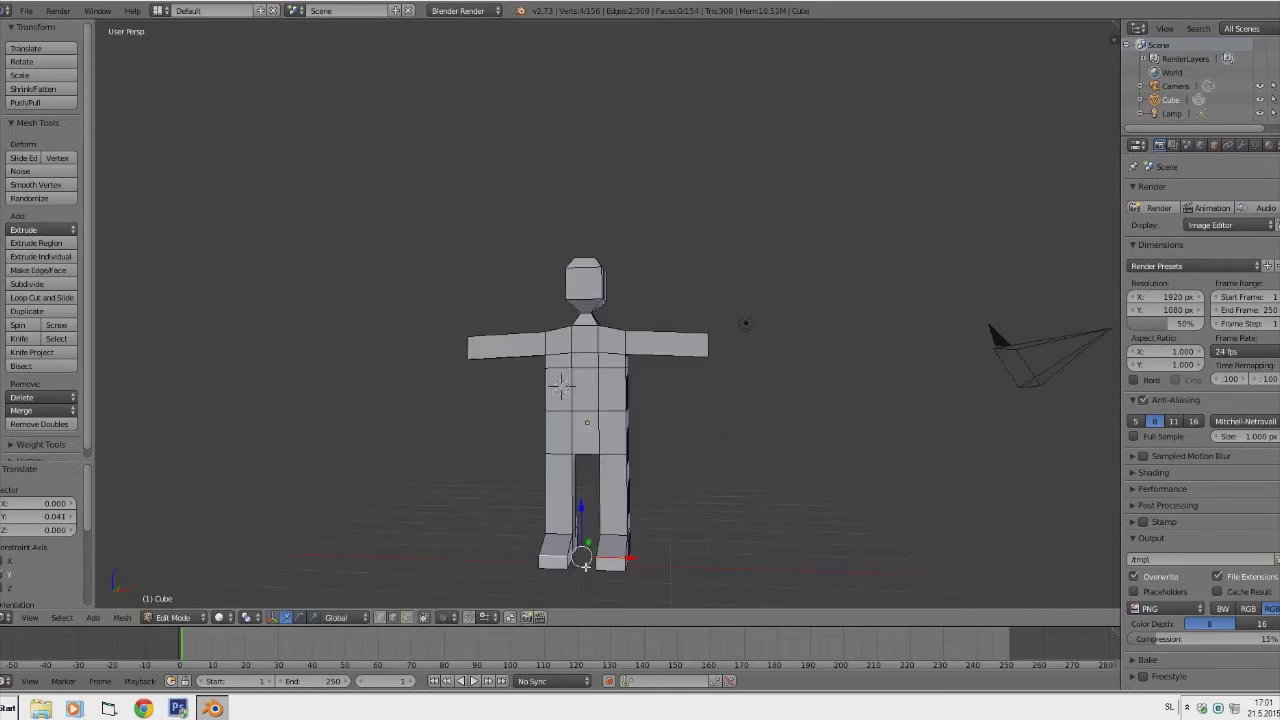
click(405, 617)
right_click(610, 565)
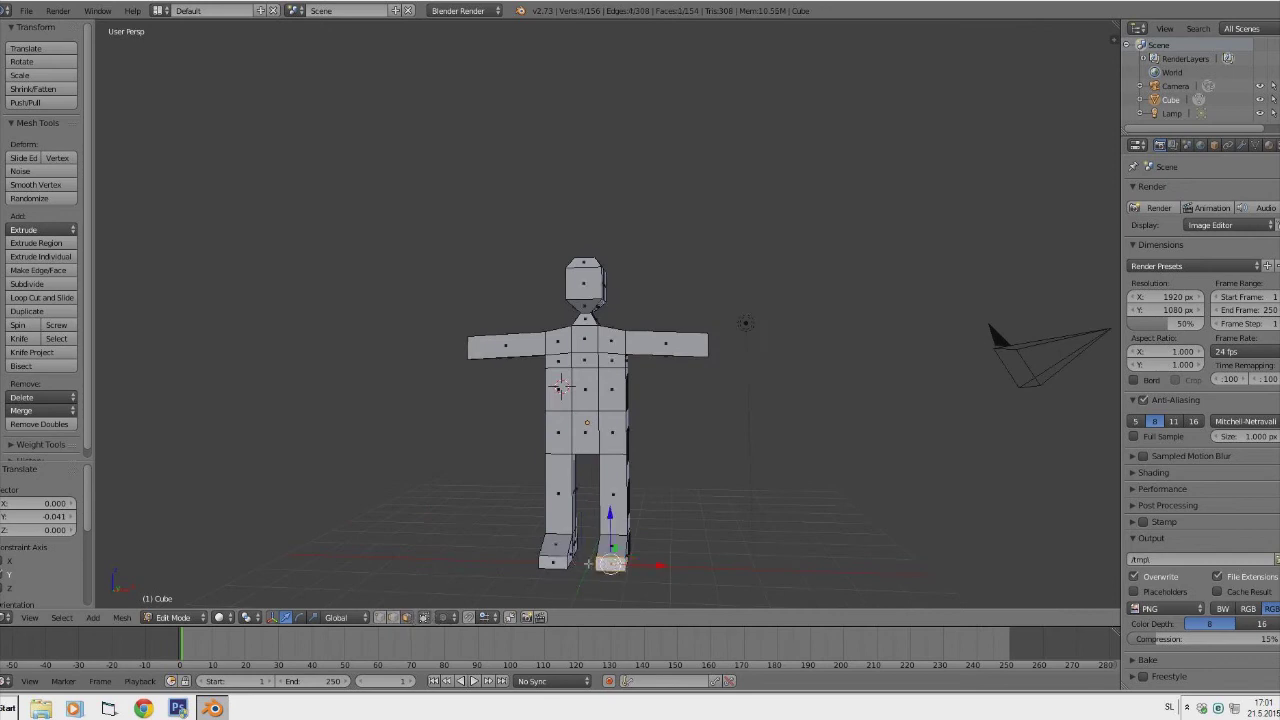
shift+right_click(553, 563)
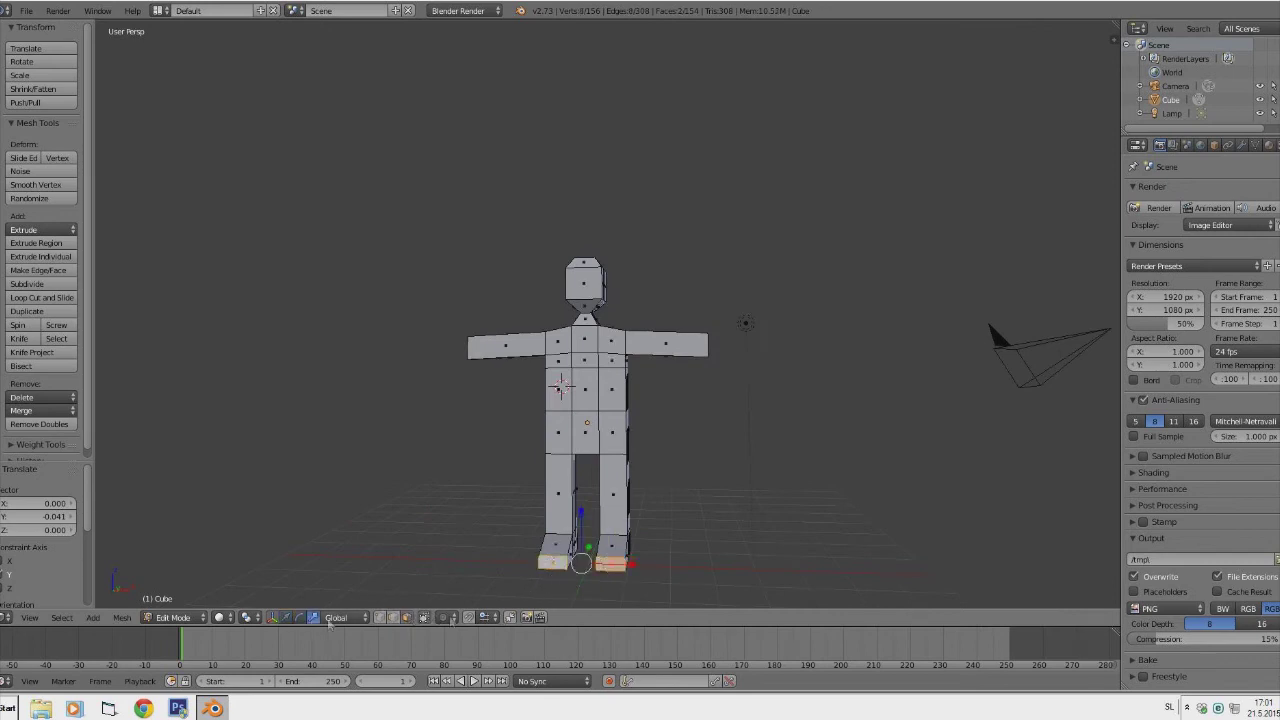
key(s)
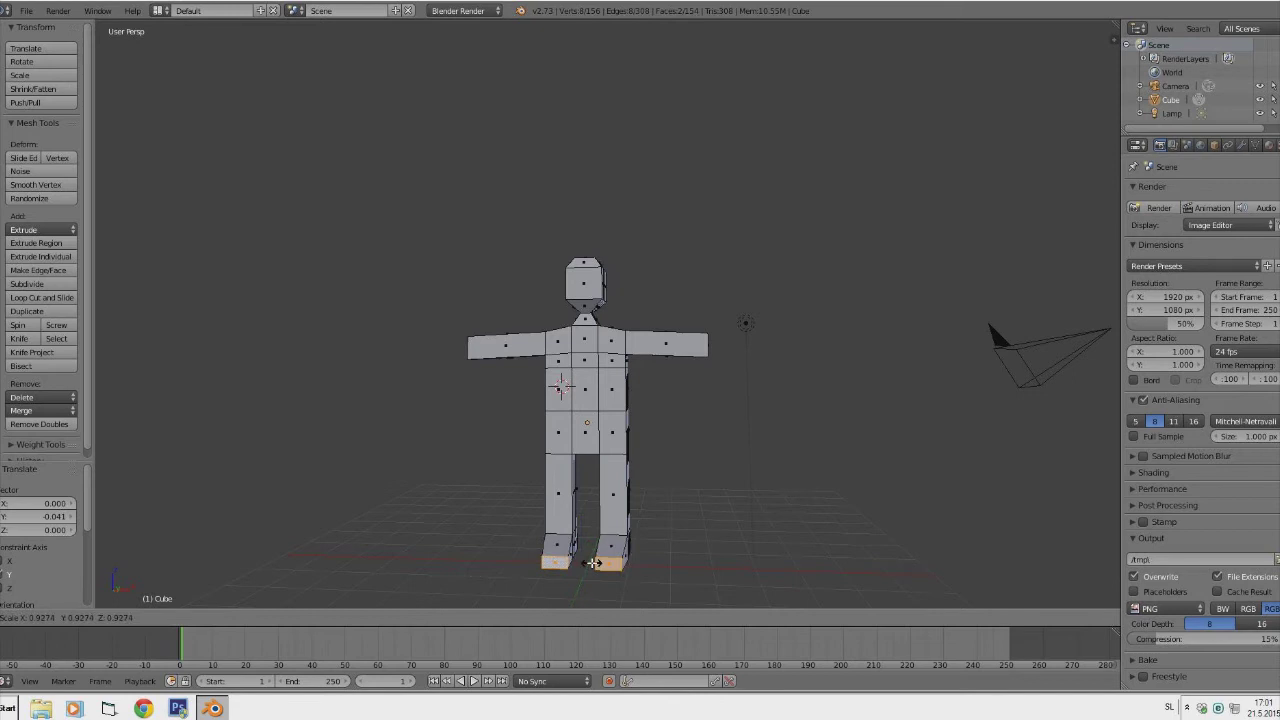
right_click(594, 563)
Scale the front toe face of each foot separately, the +X one to about 0.92 and the -X one to about 0.88.
right_click(610, 563)
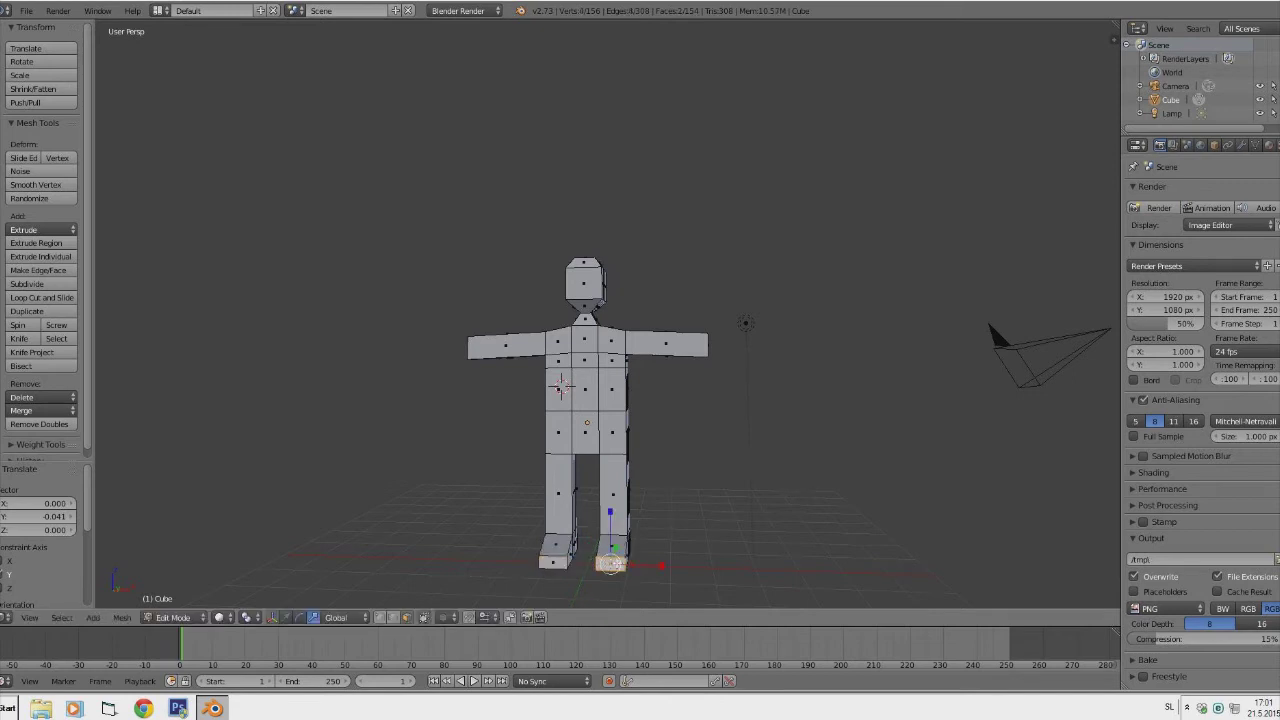
key(s)
key(Return)
right_click(551, 561)
key(s)
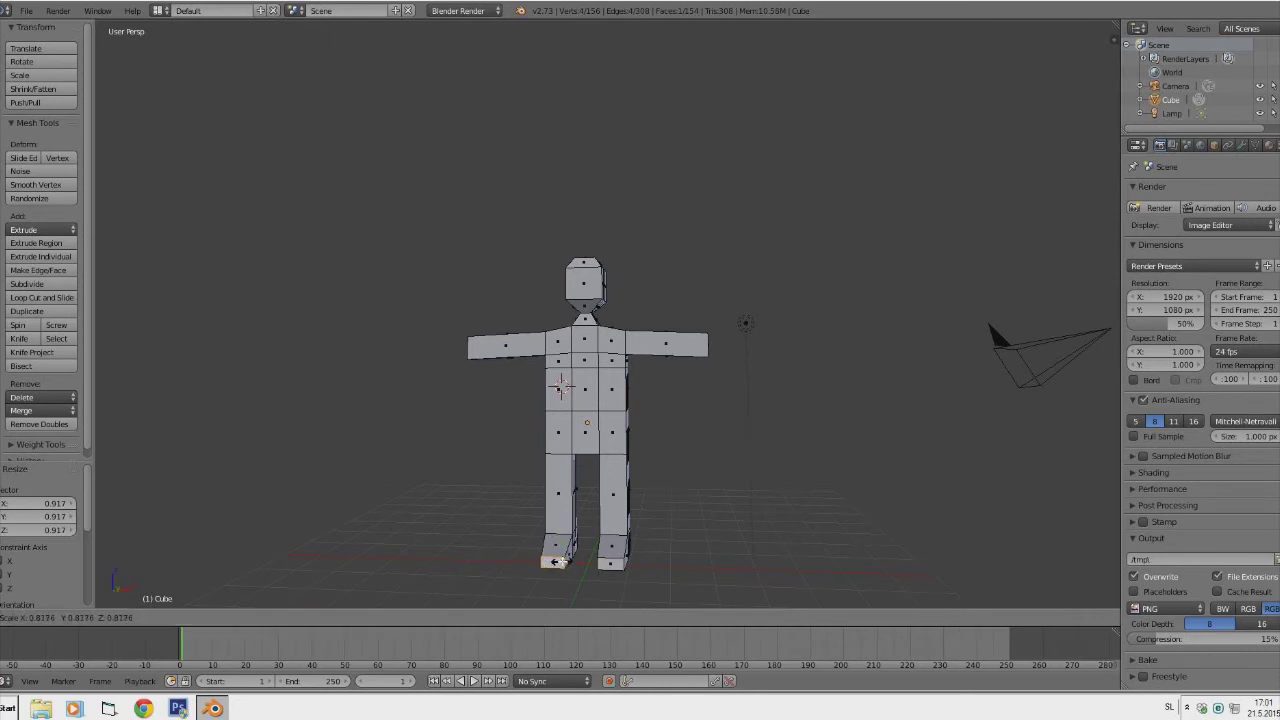
click(553, 561)
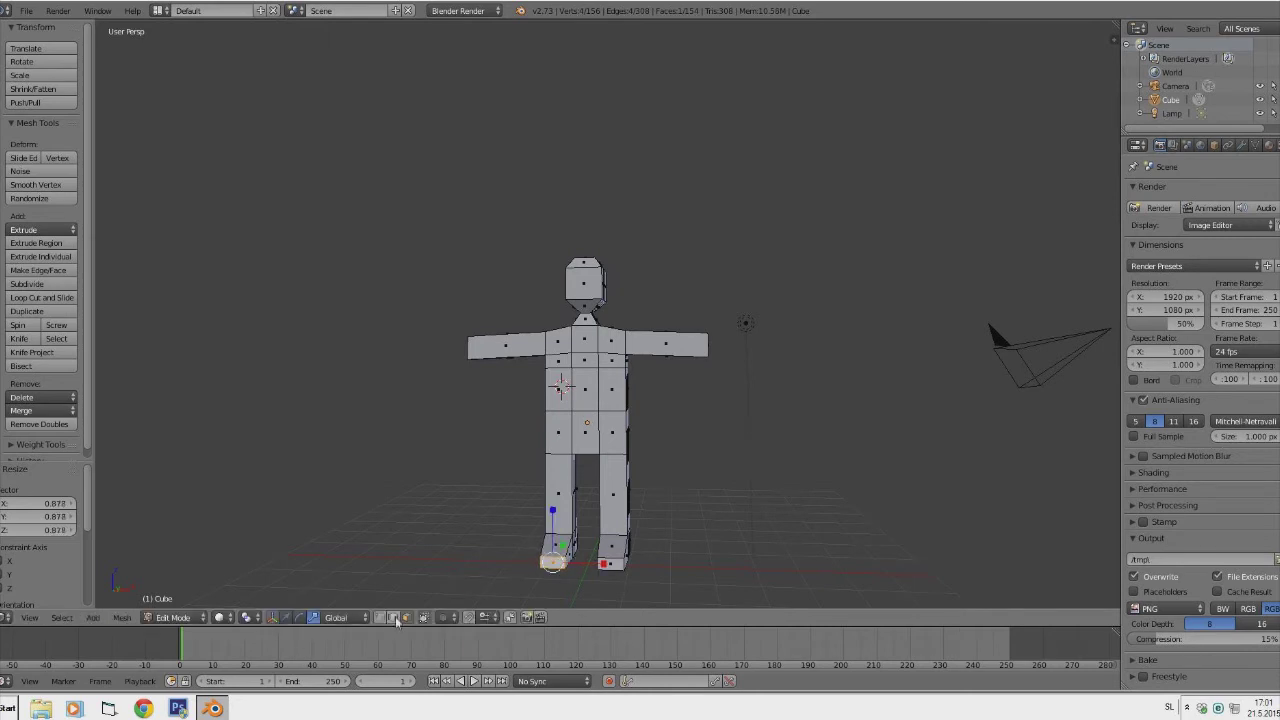
Lower the front edges where both feet meet the shins by about 0.094 along Z.
right_click(604, 538)
shift+right_click(553, 531)
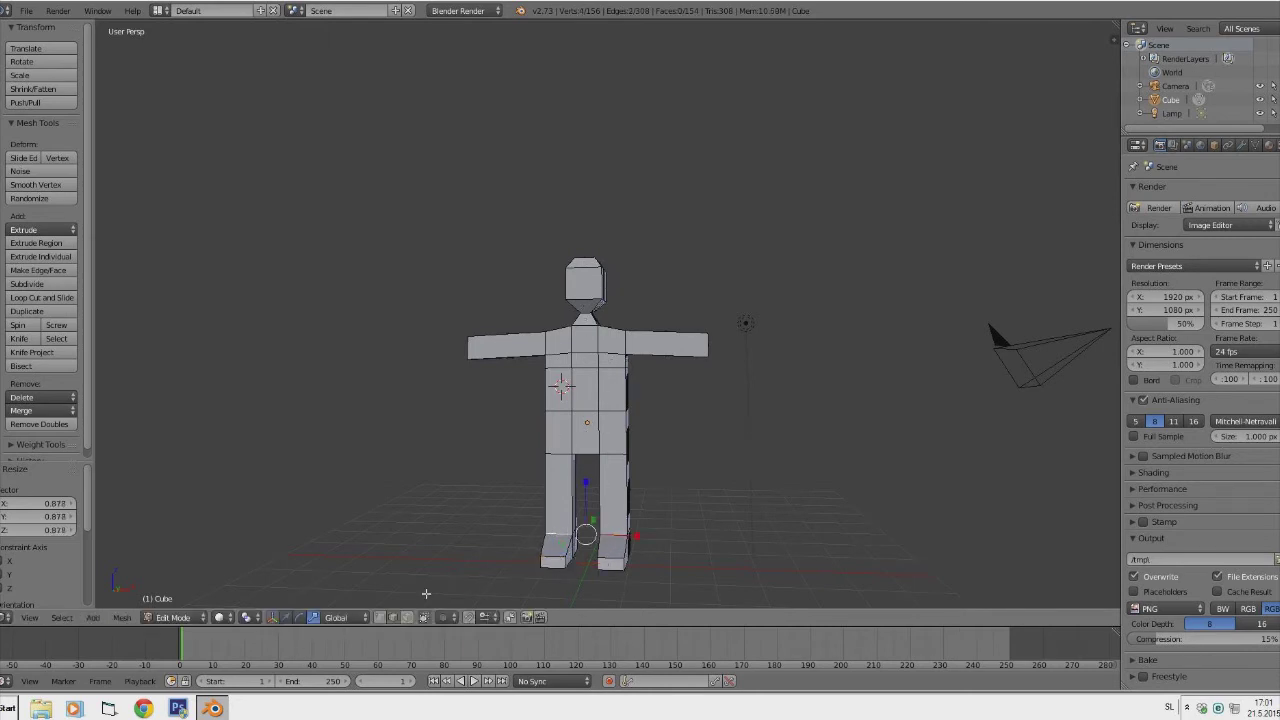
click(288, 617)
drag(589, 490, 589, 483)
middle_drag(589, 483, 572, 533)
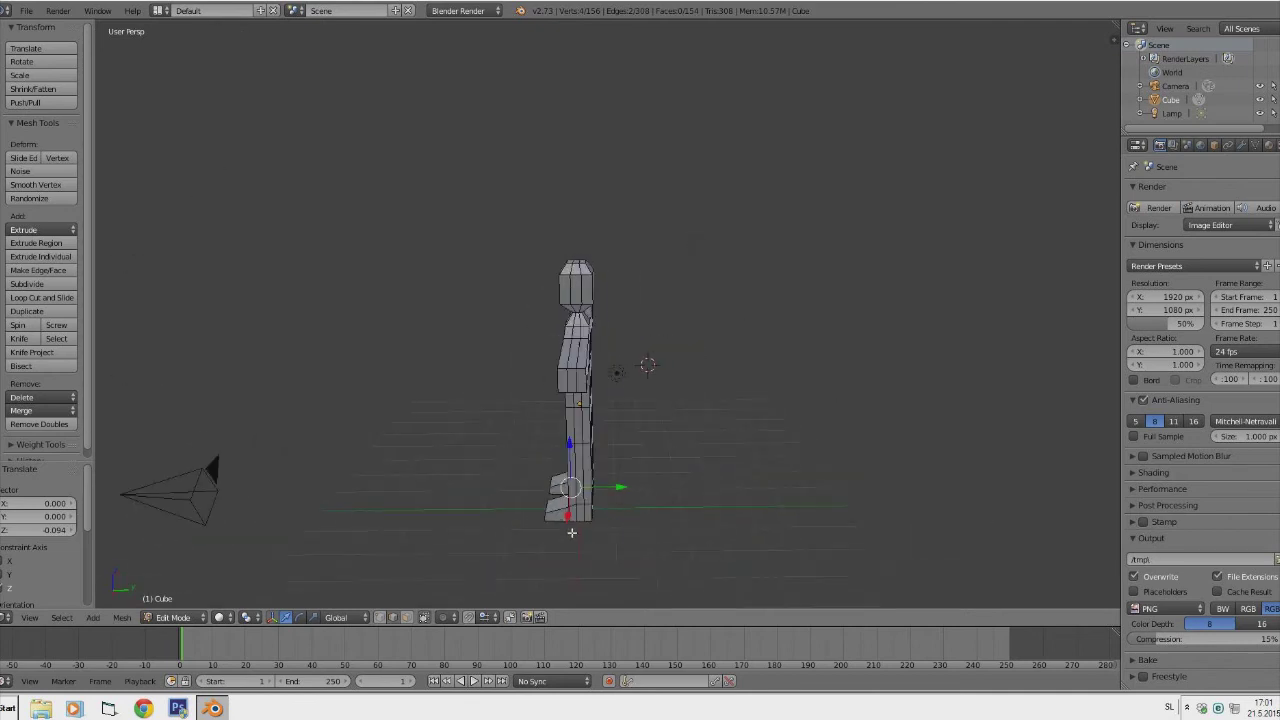
Inspect the whole figure in Object Mode and return to Edit Mode.
click(175, 617)
click(180, 601)
middle_drag(633, 477, 605, 465)
scroll(783, 457, down, 3)
click(183, 617)
click(181, 587)
scroll(569, 502, up, 5)
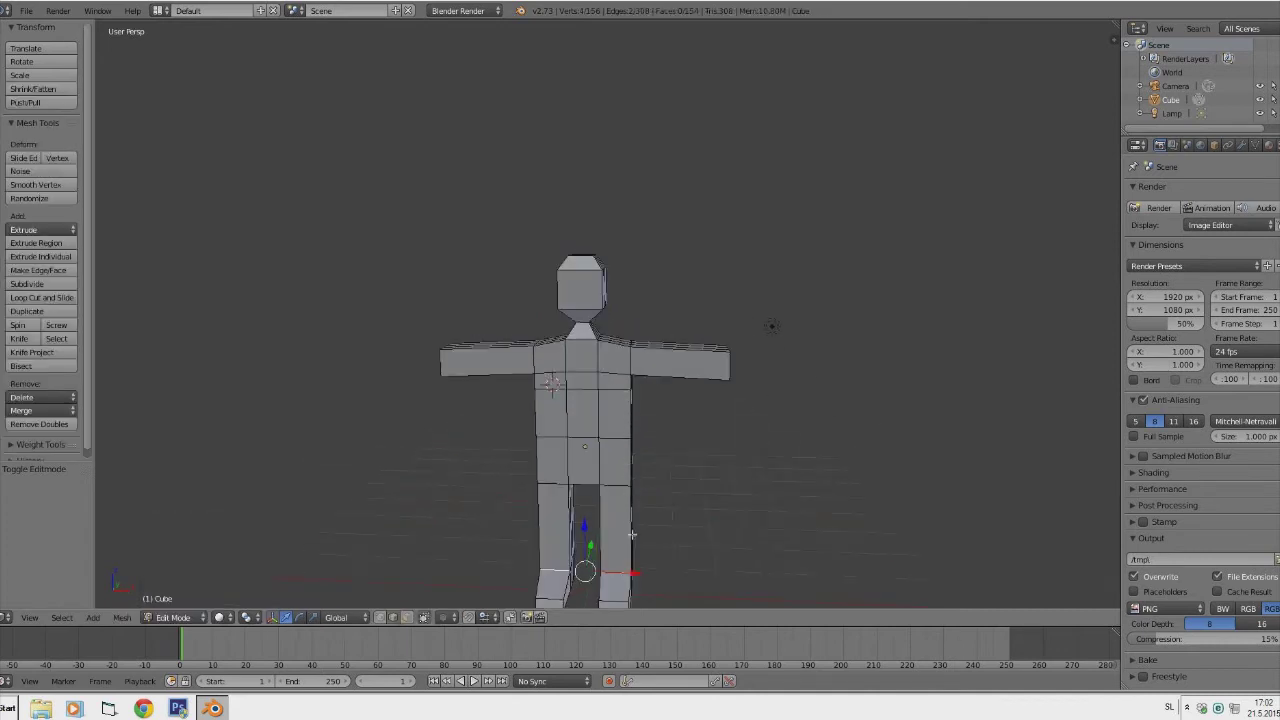
Add one centred vertical loop cut running through the head, torso and crotch.
middle_drag(569, 502, 565, 436)
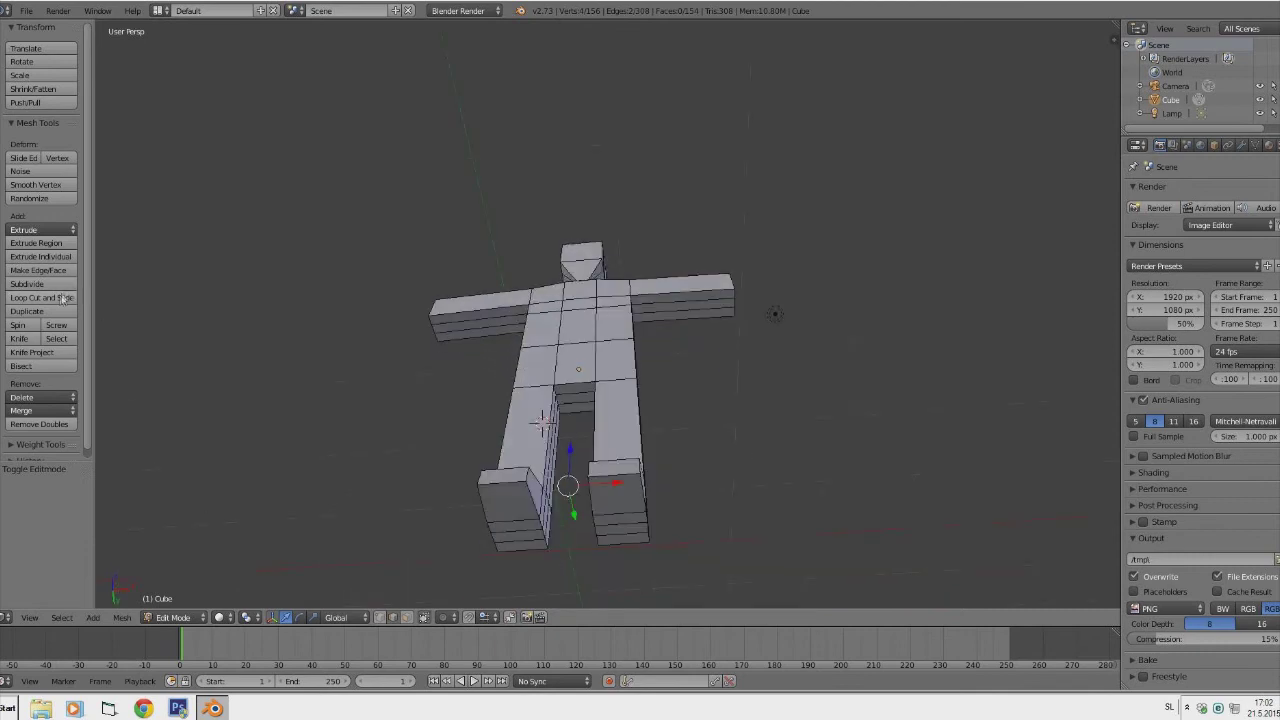
click(62, 297)
click(584, 409)
right_click(584, 409)
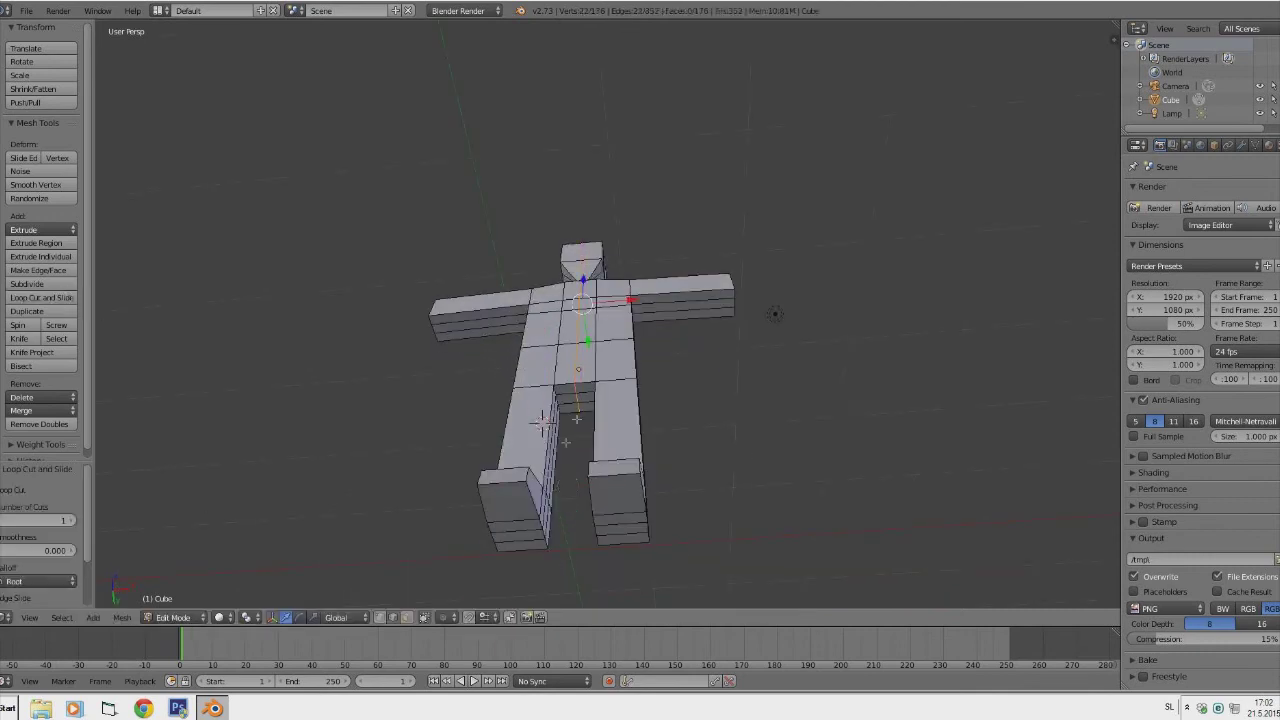
Raise the new centre edges on the underside of the crotch by about 0.157 along Z.
right_click(578, 392)
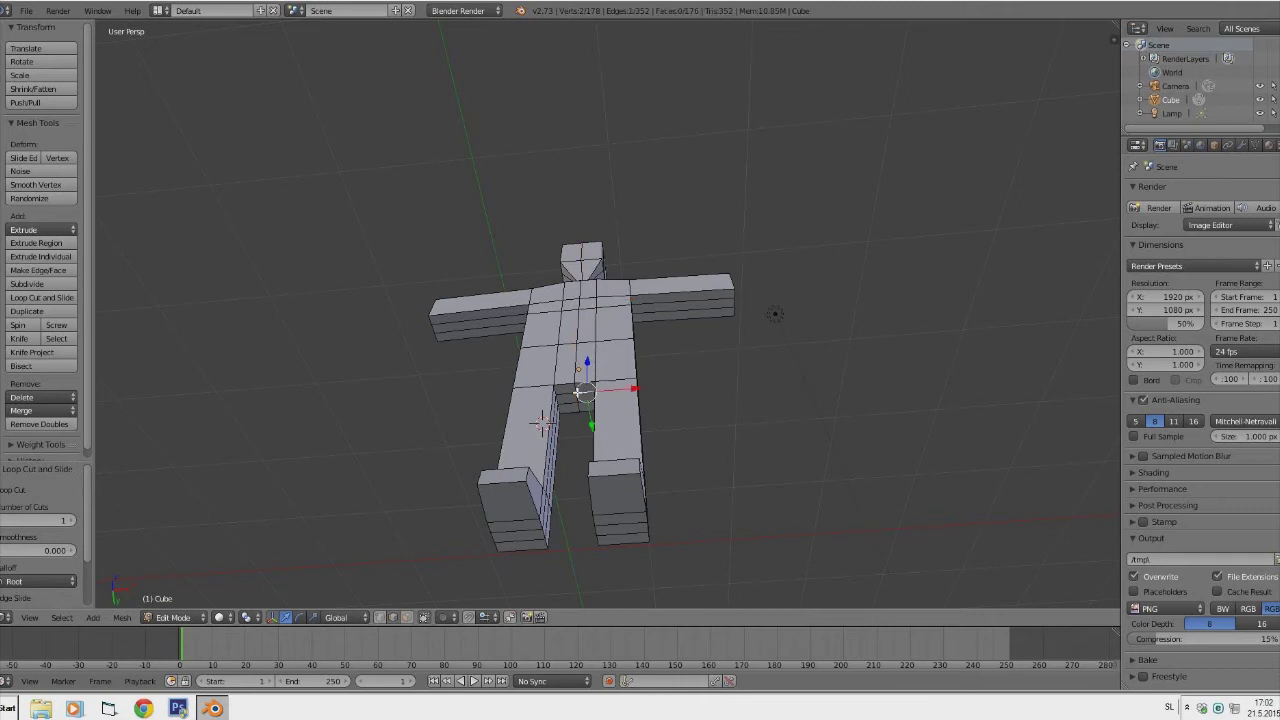
shift+right_click(577, 404)
middle_drag(580, 404, 585, 424)
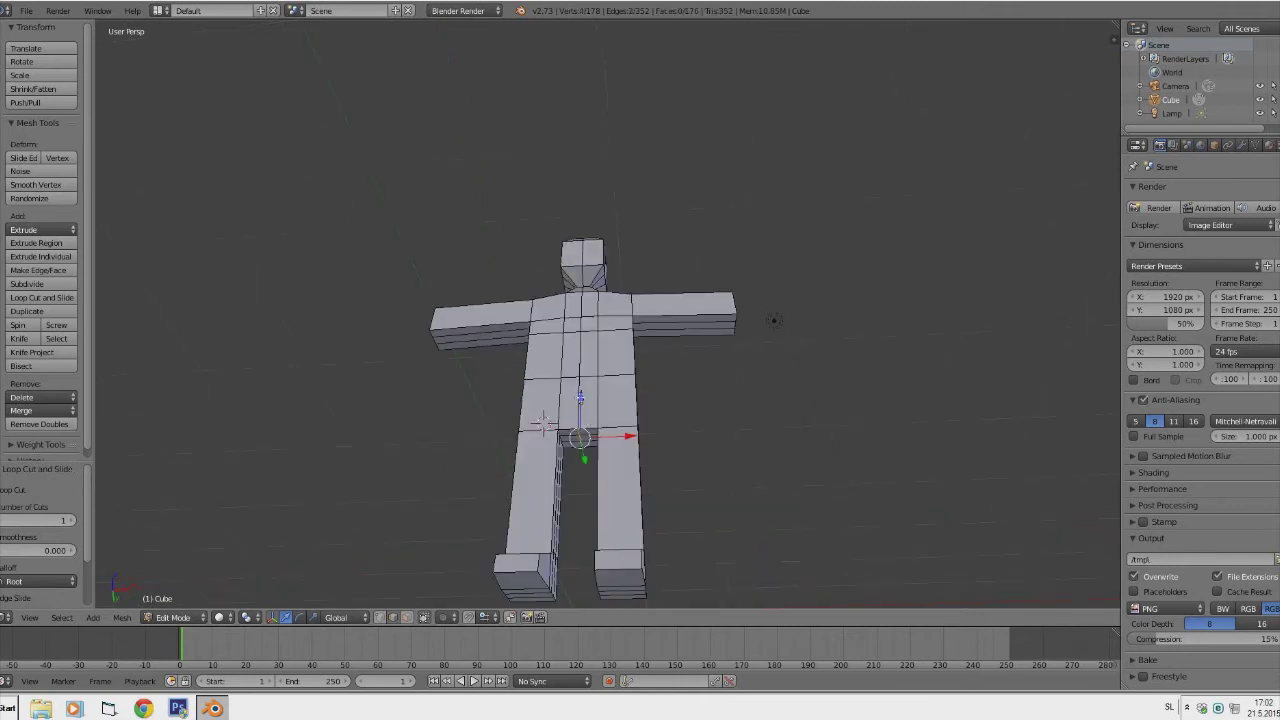
key(g)
key(z)
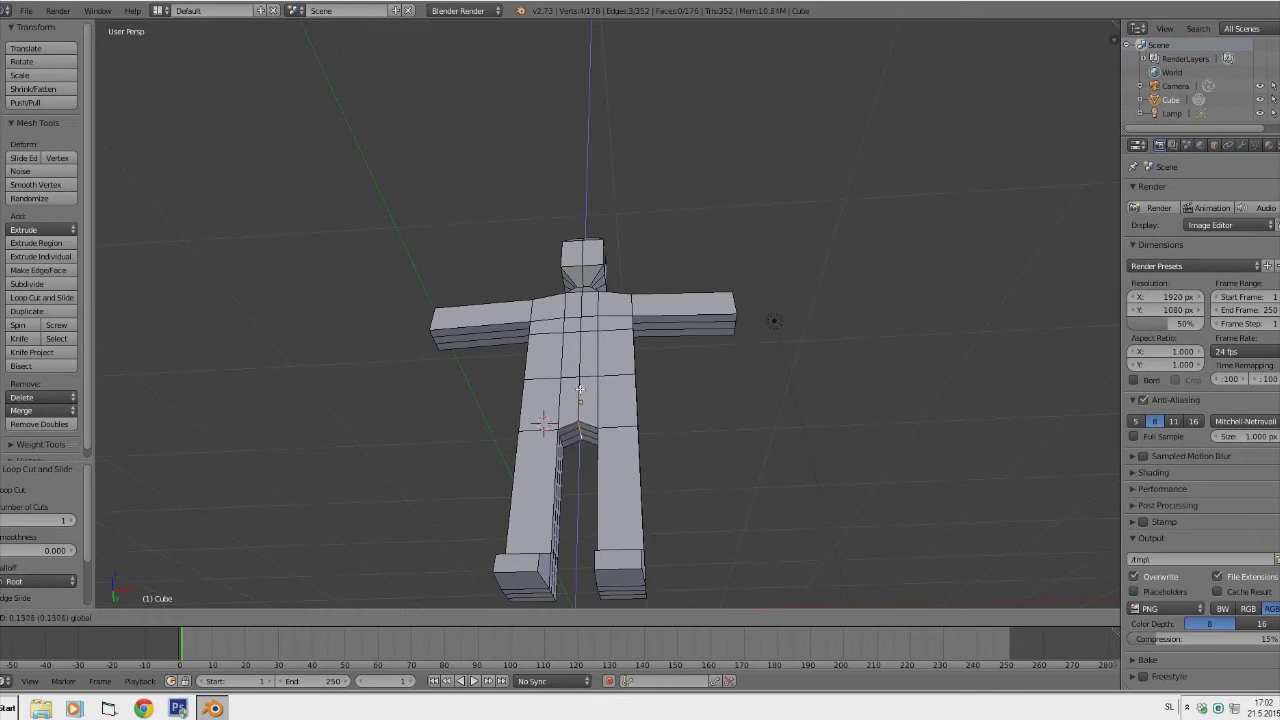
click(580, 390)
Switch to Object Mode and add a Subdivision Surface modifier to the character.
middle_drag(580, 390, 583, 438)
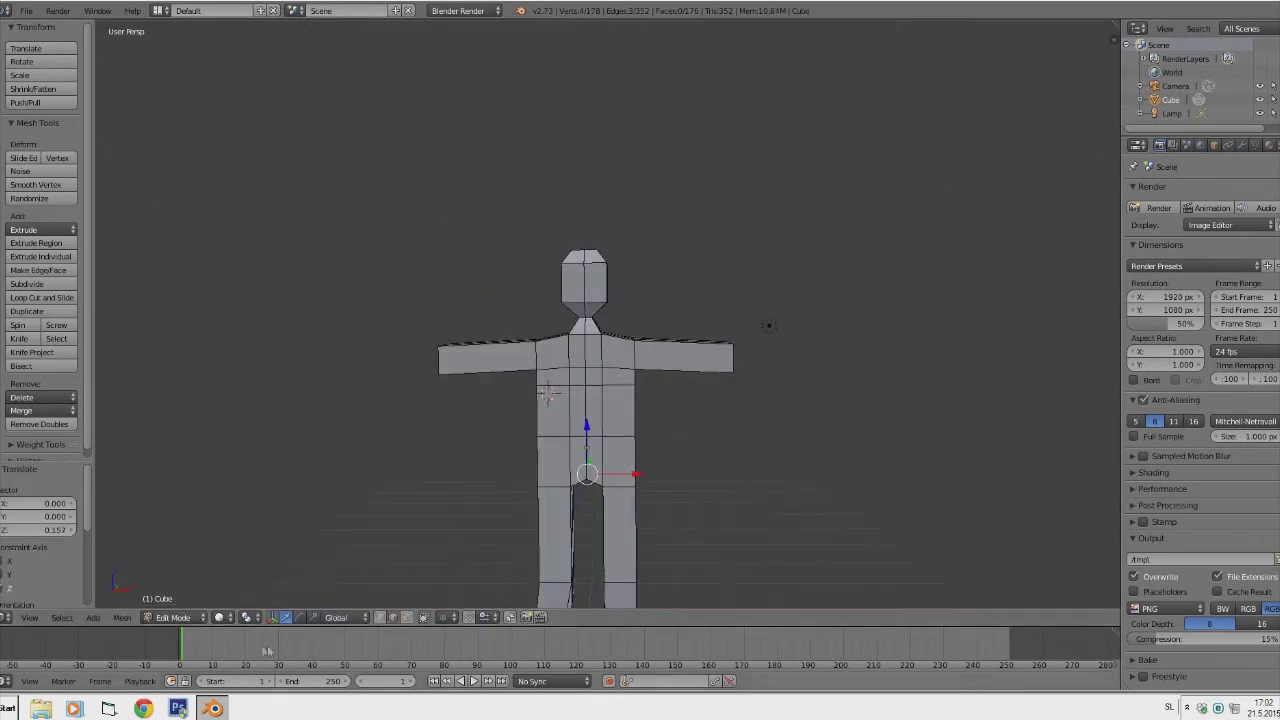
click(172, 617)
click(182, 600)
middle_drag(663, 443, 672, 424)
scroll(672, 424, down, 2)
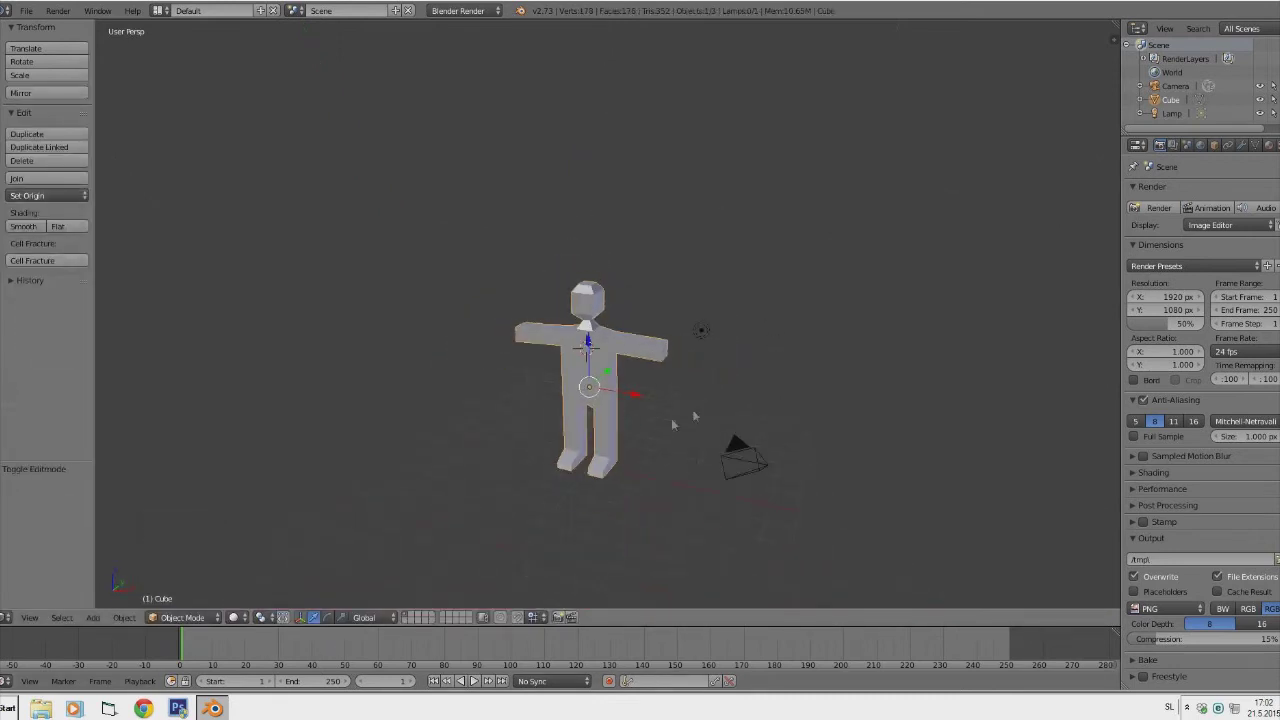
click(1241, 145)
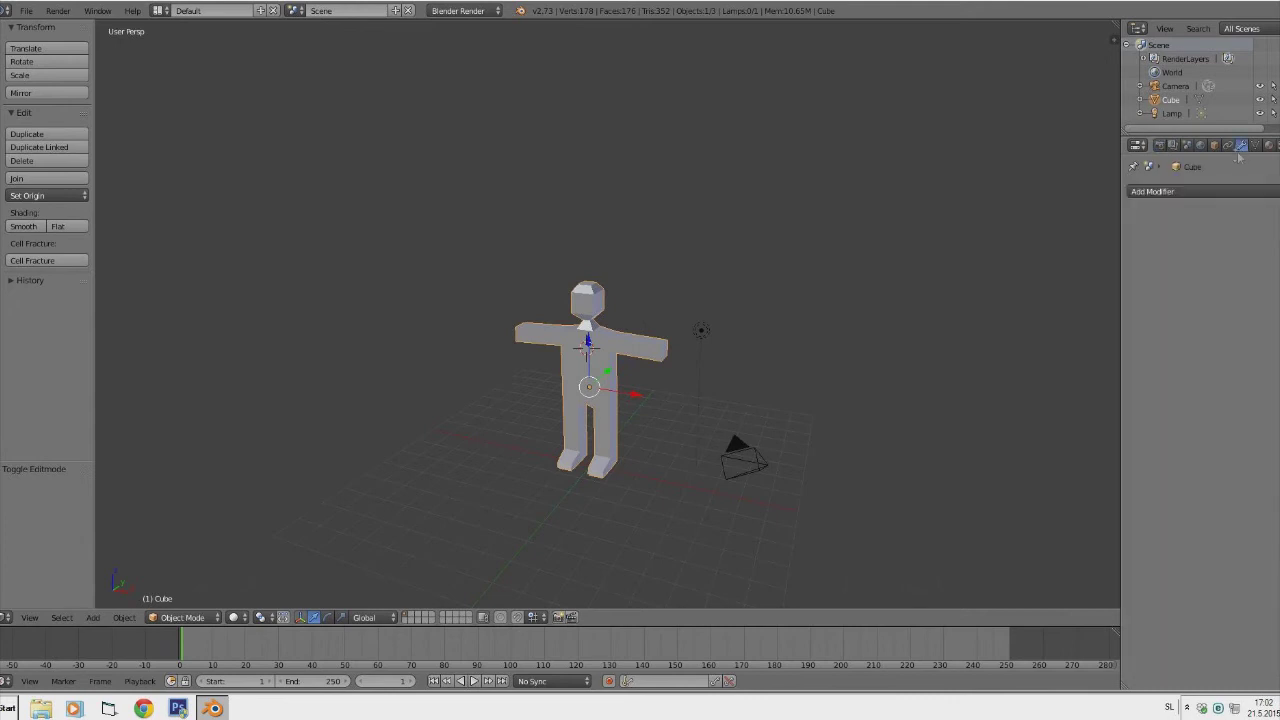
click(1199, 193)
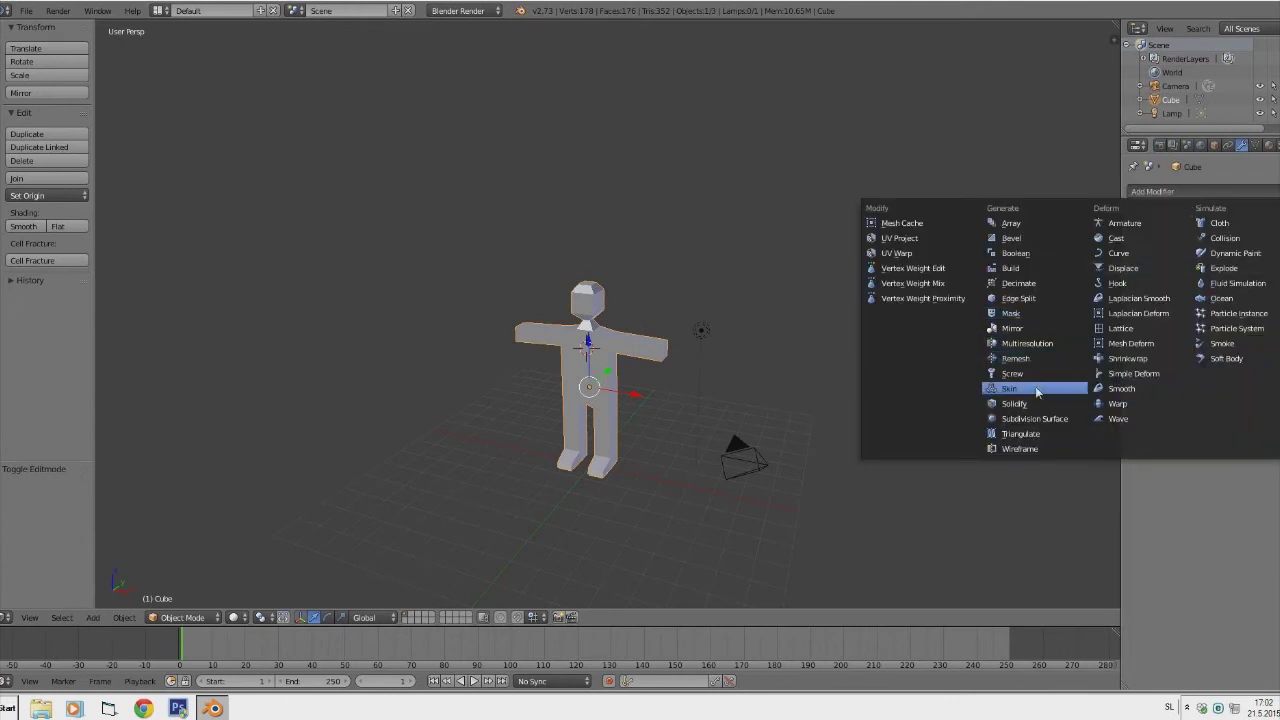
click(1221, 193)
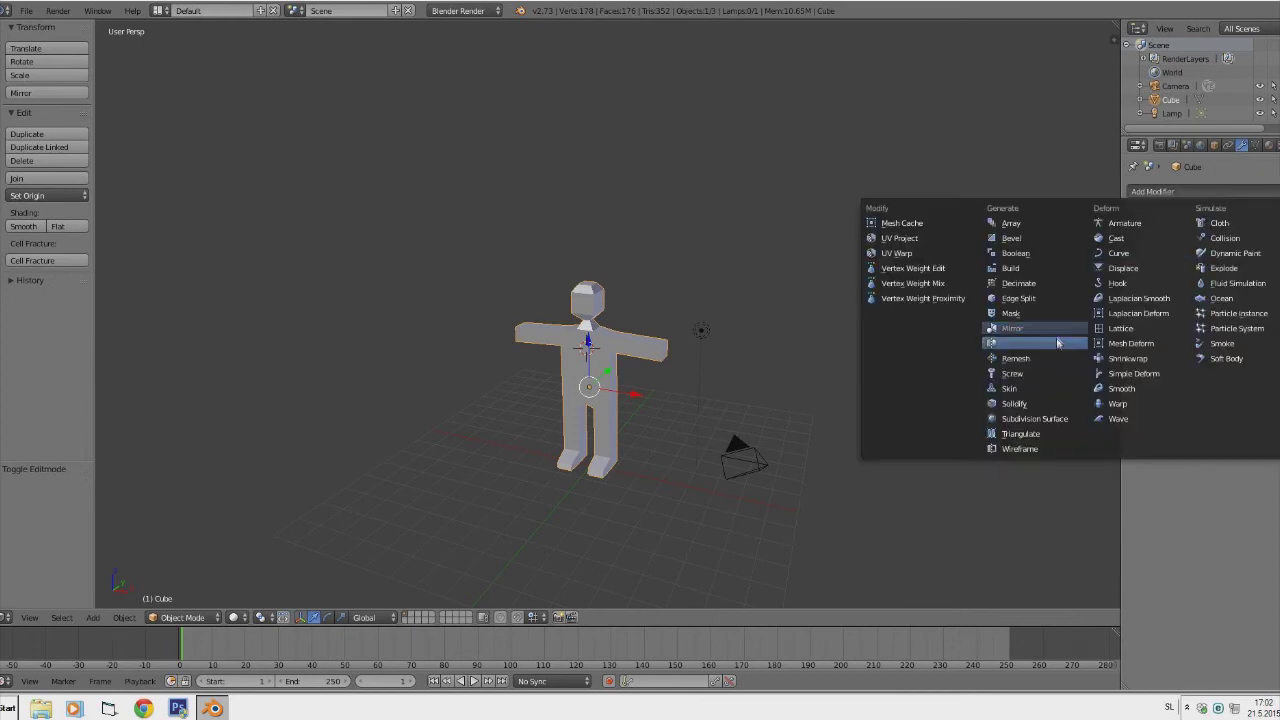
click(1052, 421)
Set the Subdivision Surface modifier's view subdivisions to 2 and check the smoothed figure.
middle_drag(834, 229, 783, 372)
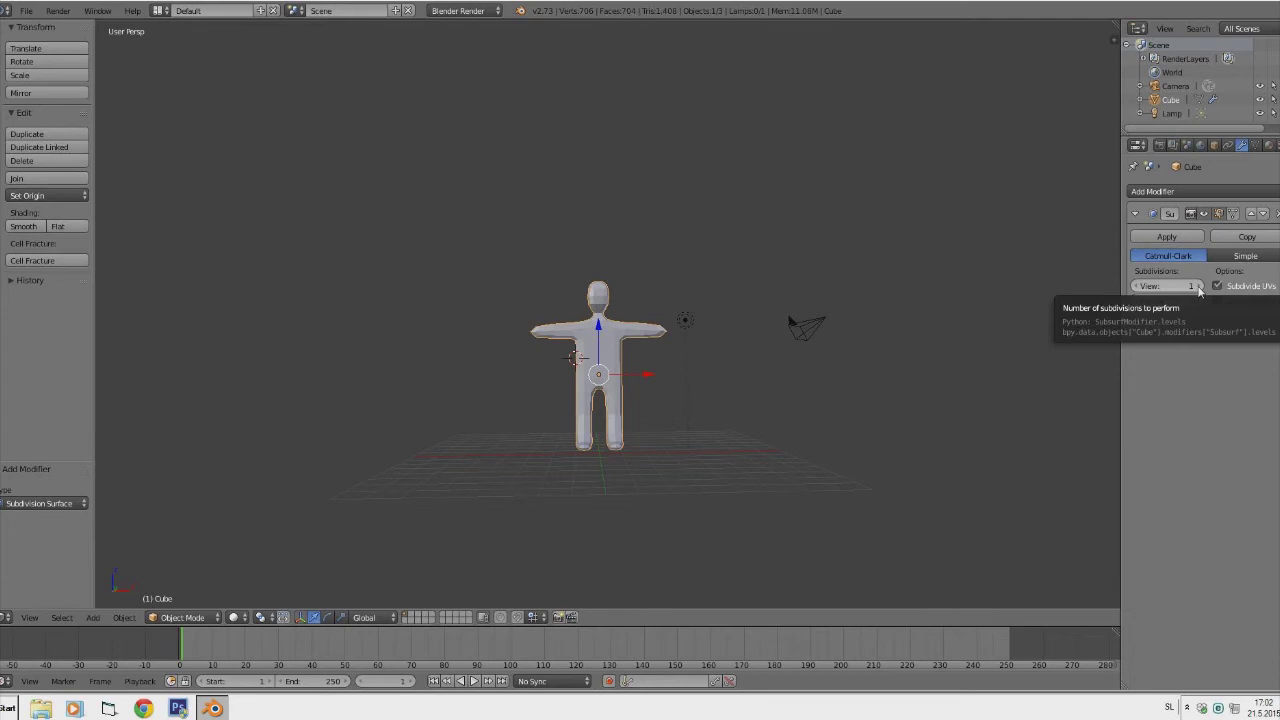
click(1199, 287)
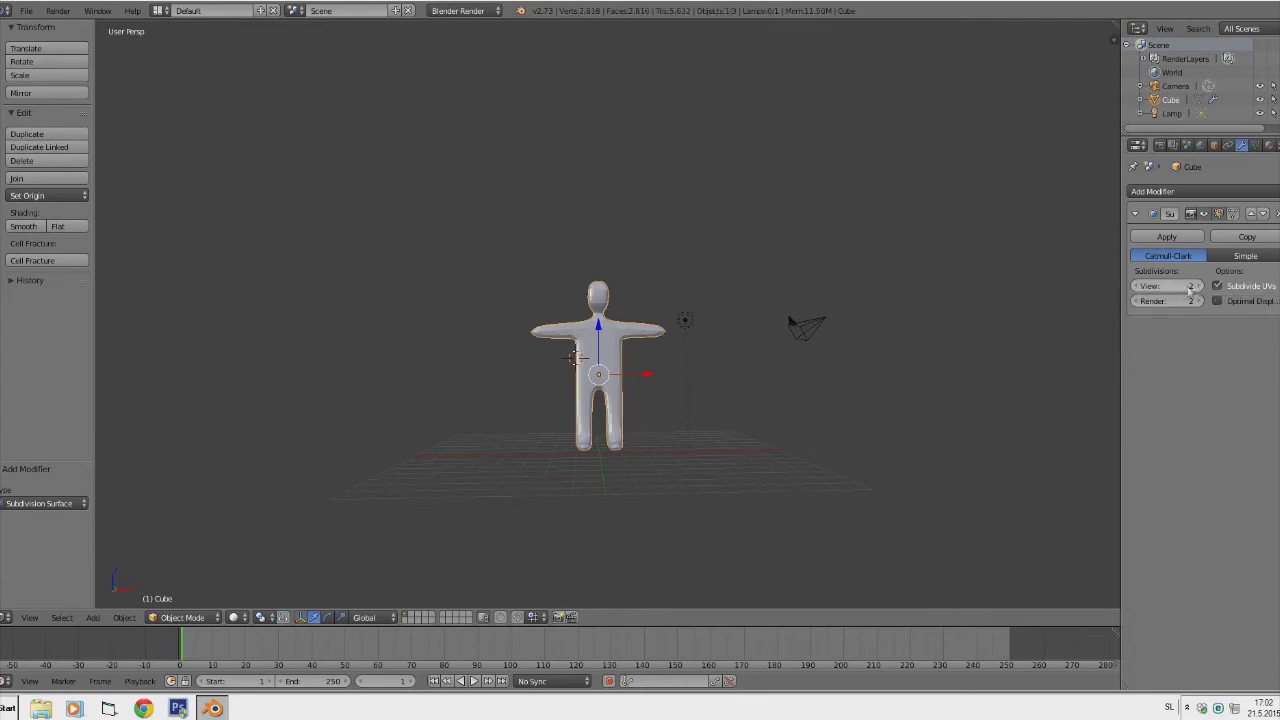
middle_drag(800, 330, 754, 353)
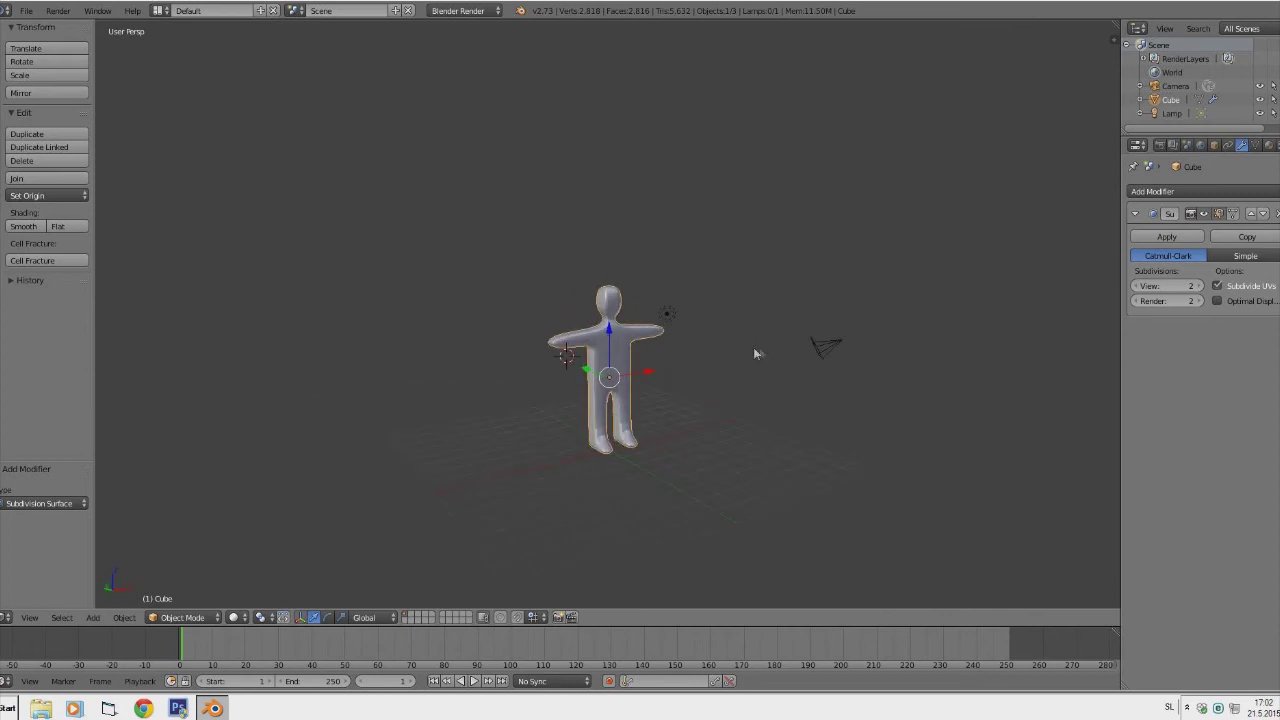
middle_drag(873, 331, 809, 361)
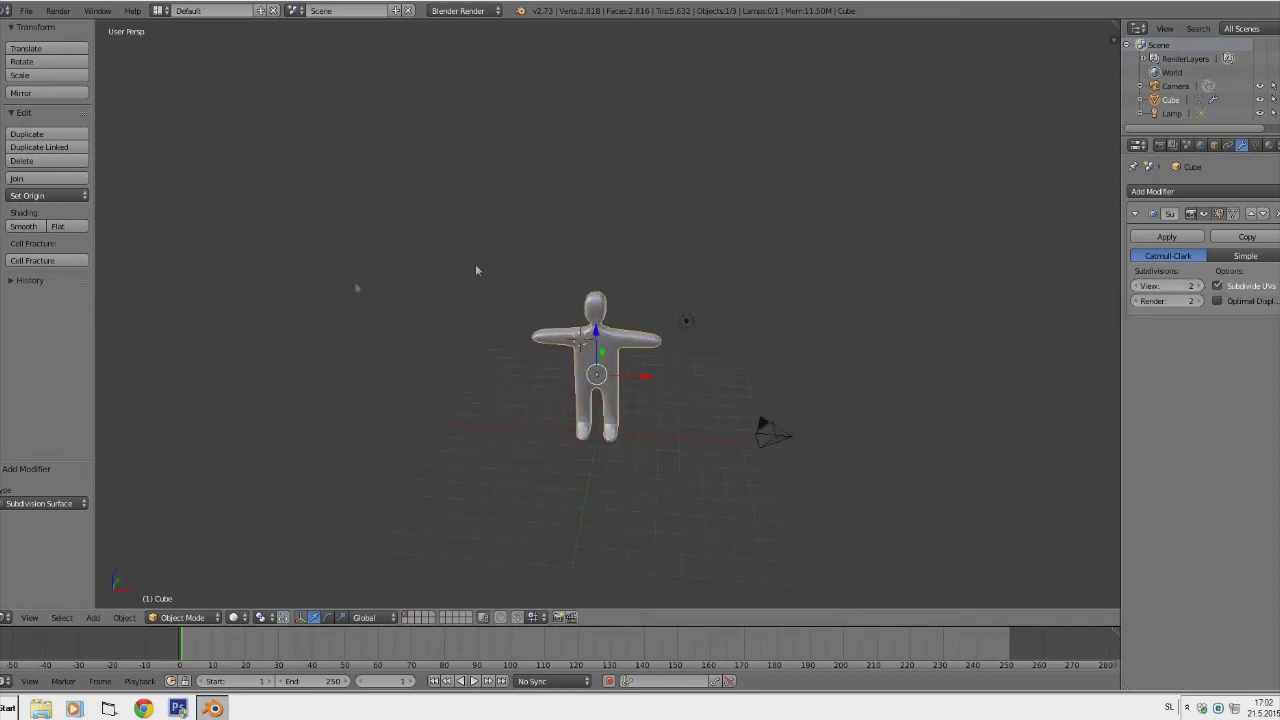
Try smooth shading on the character and set it back to flat shading.
click(30, 229)
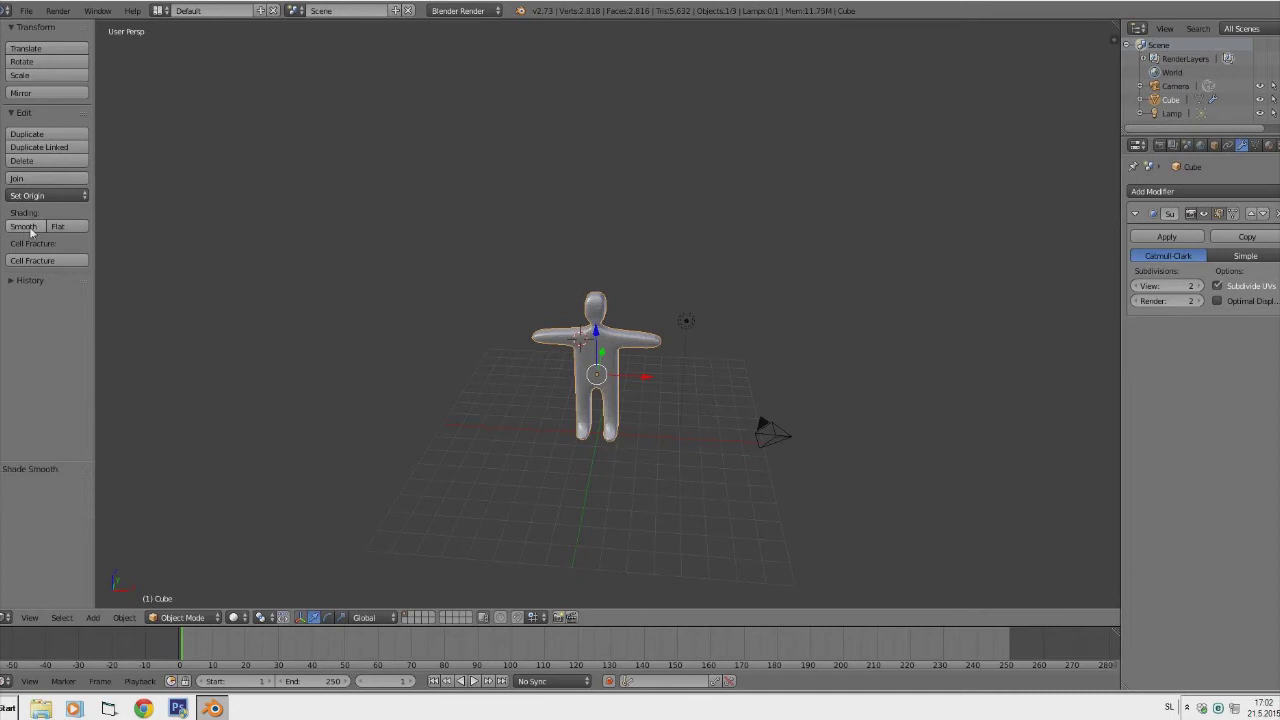
click(58, 226)
mouse_move(768, 475)
middle_down()
mouse_move(965, 447)
mouse_move(651, 409)
mouse_move(669, 460)
mouse_move(779, 449)
middle_up()
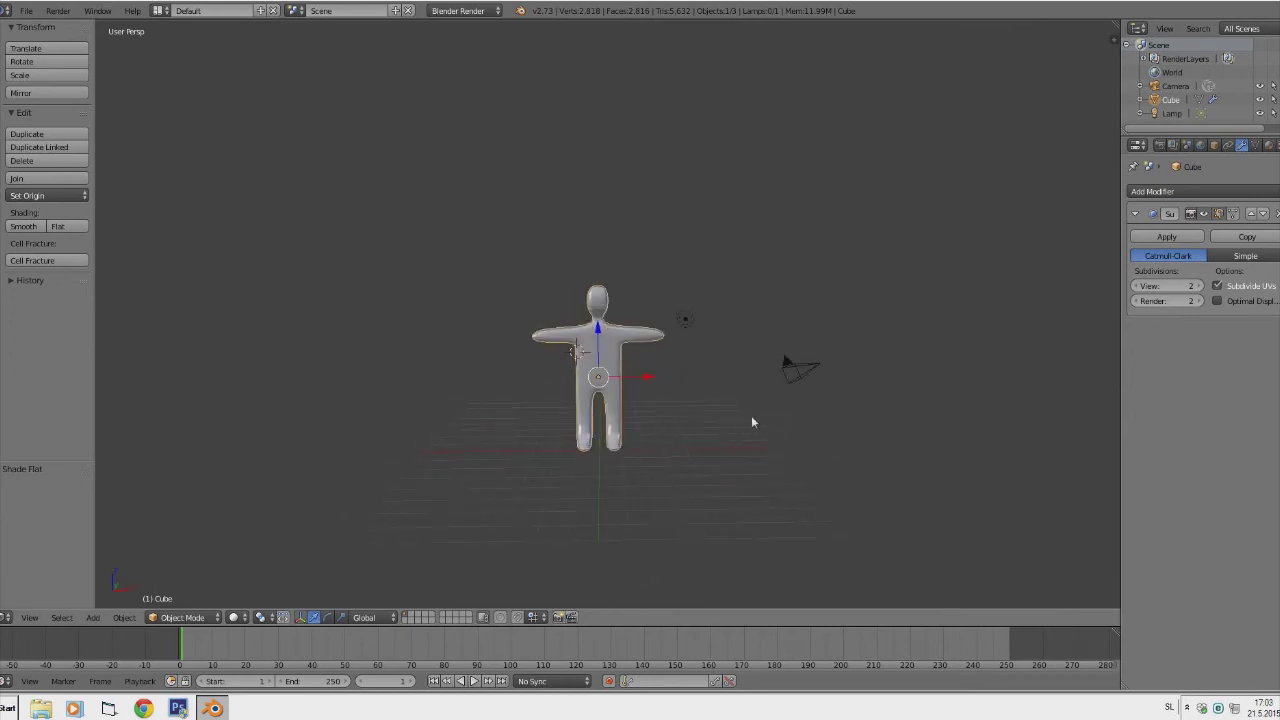
Return the character to Edit Mode.
click(201, 621)
click(186, 590)
middle_drag(577, 388, 558, 425)
scroll(578, 398, up, 4)
scroll(572, 403, down, 2)
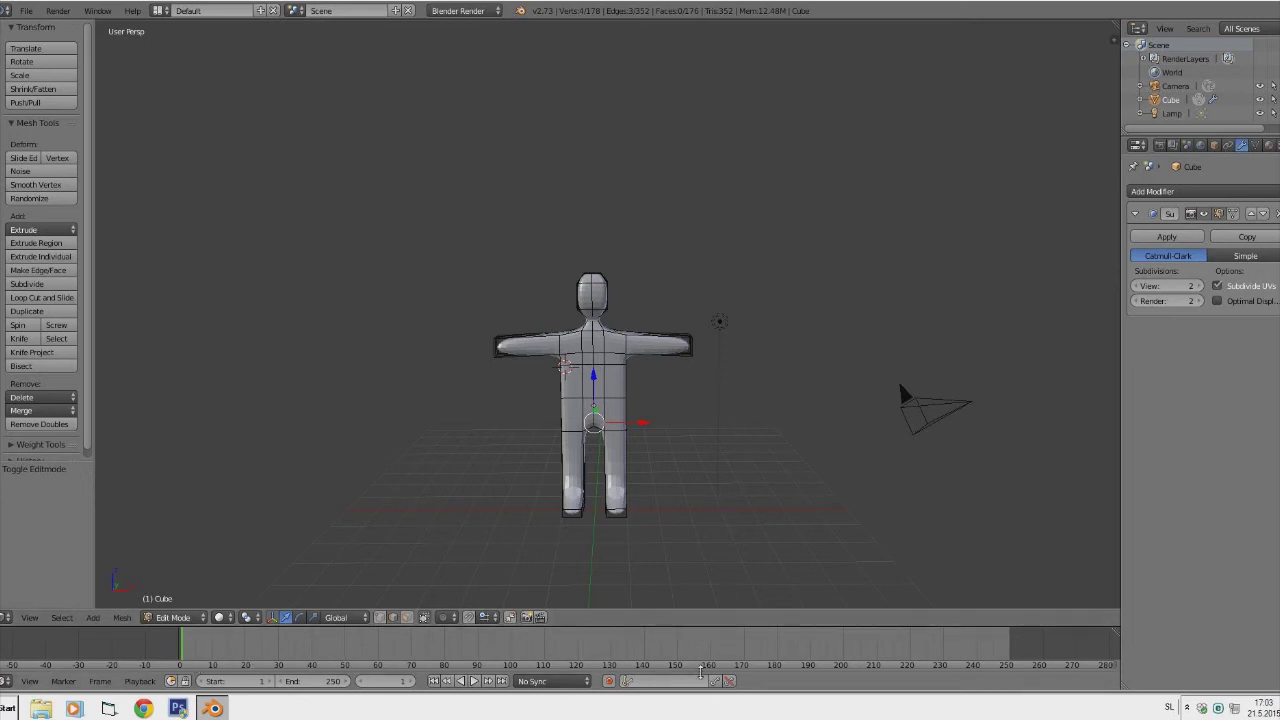
Split the 3D viewport into two side-by-side areas and change the new one to the UV/Image Editor.
right_click(678, 625)
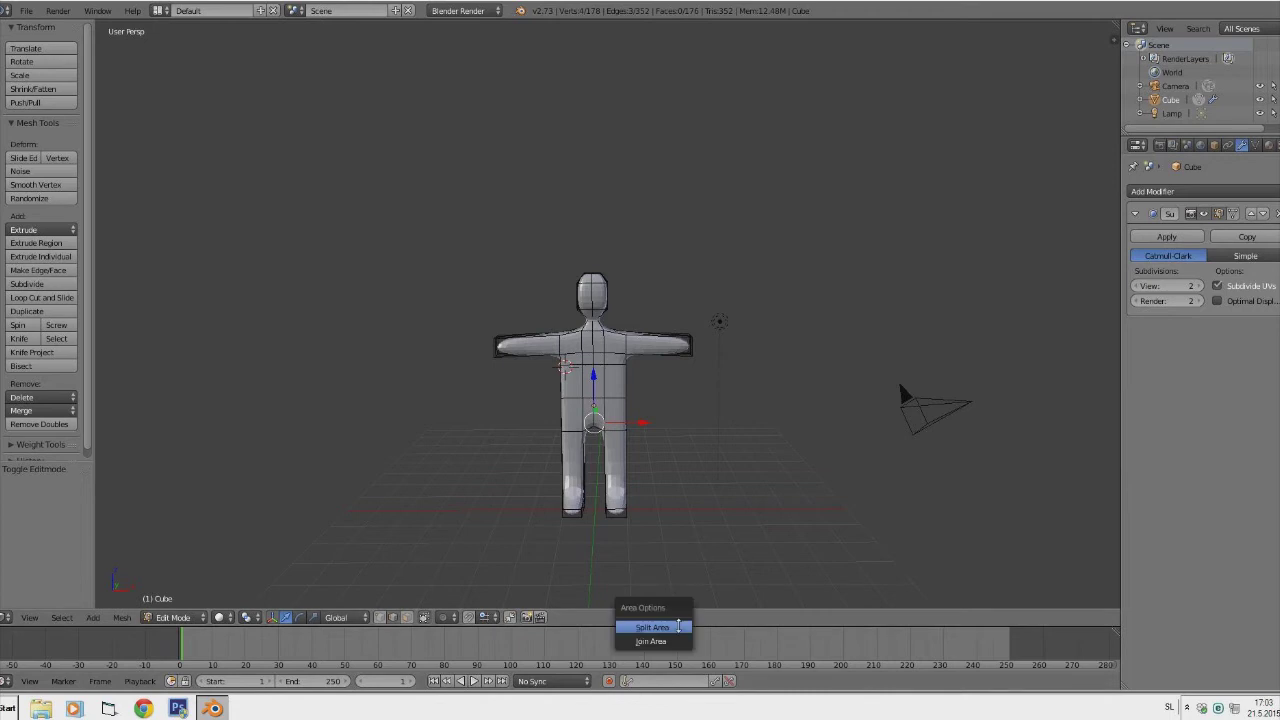
click(678, 622)
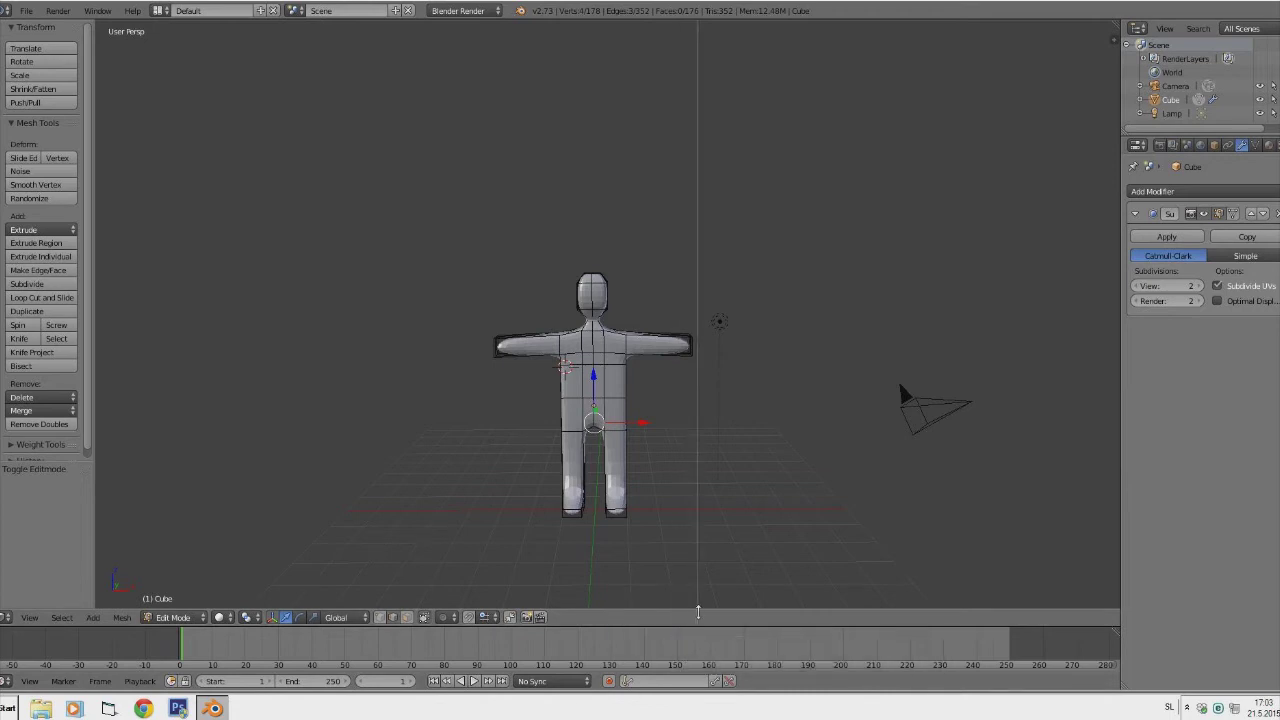
click(699, 615)
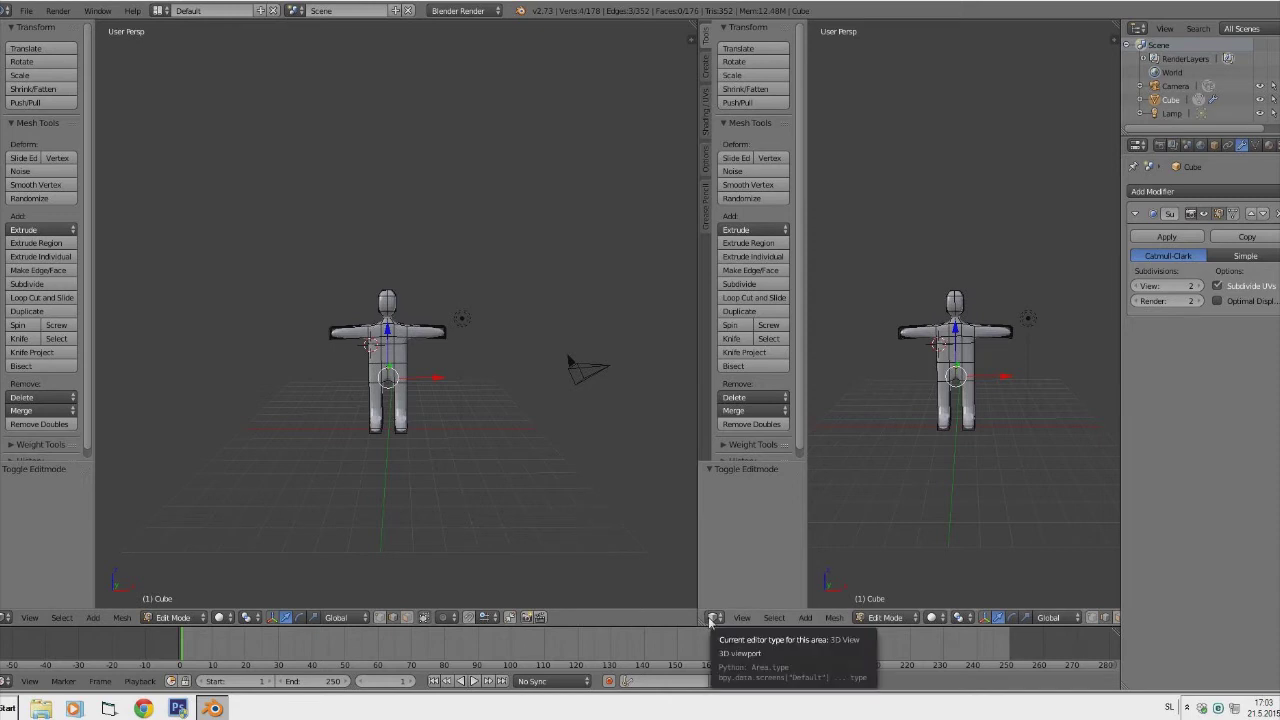
click(711, 618)
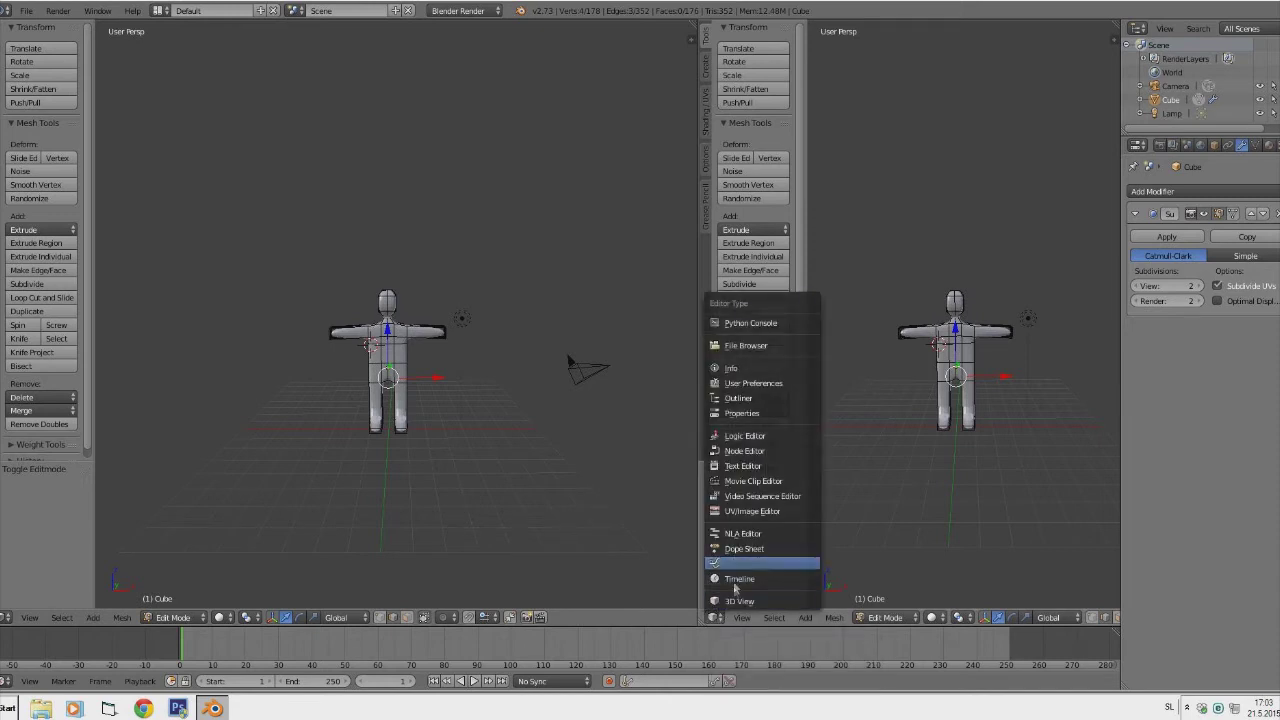
click(750, 513)
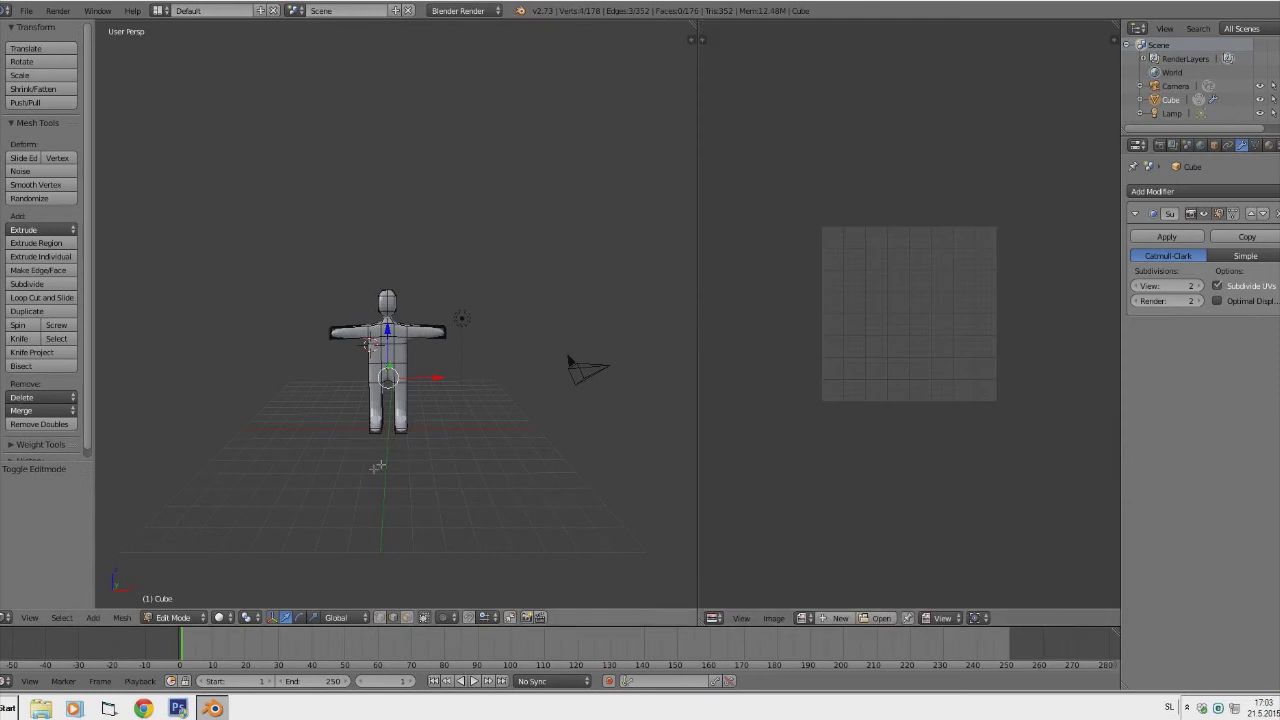
Add one horizontal loop cut around the hips, between the waist edge and the top of the legs.
scroll(384, 465, up, 4)
scroll(420, 541, down, 2)
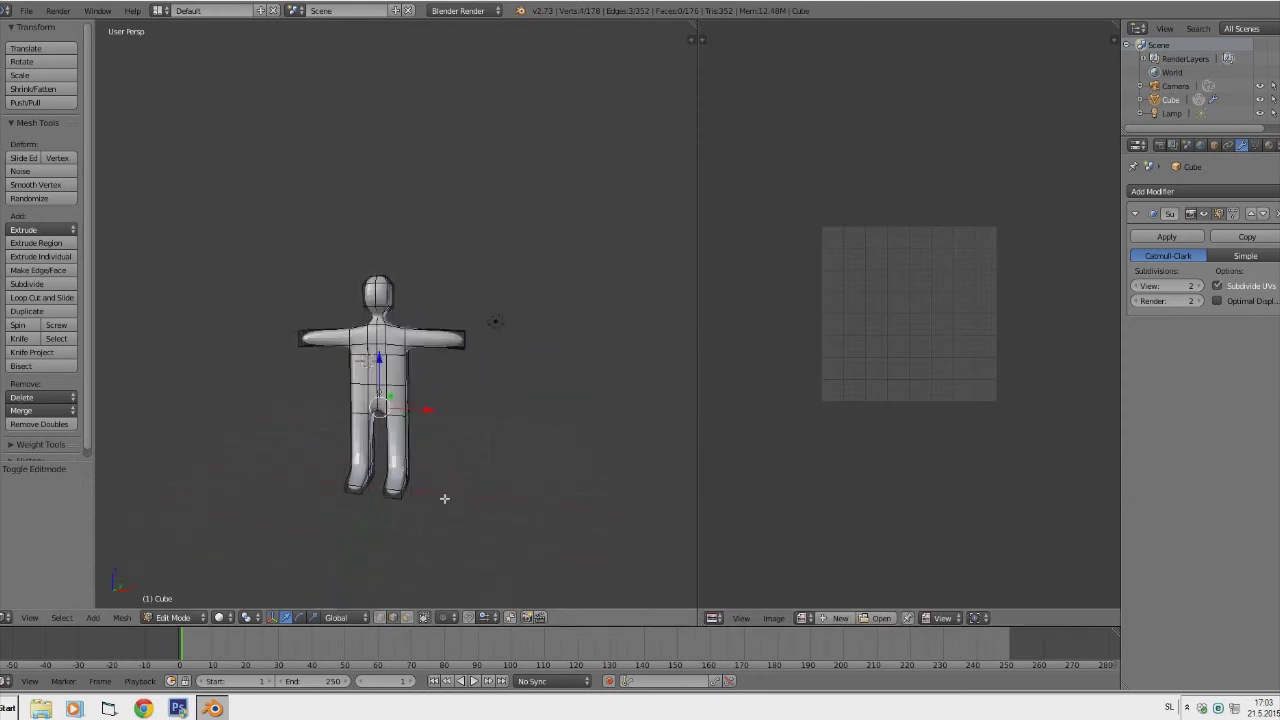
middle_drag(437, 503, 466, 471)
middle_drag(392, 408, 386, 421)
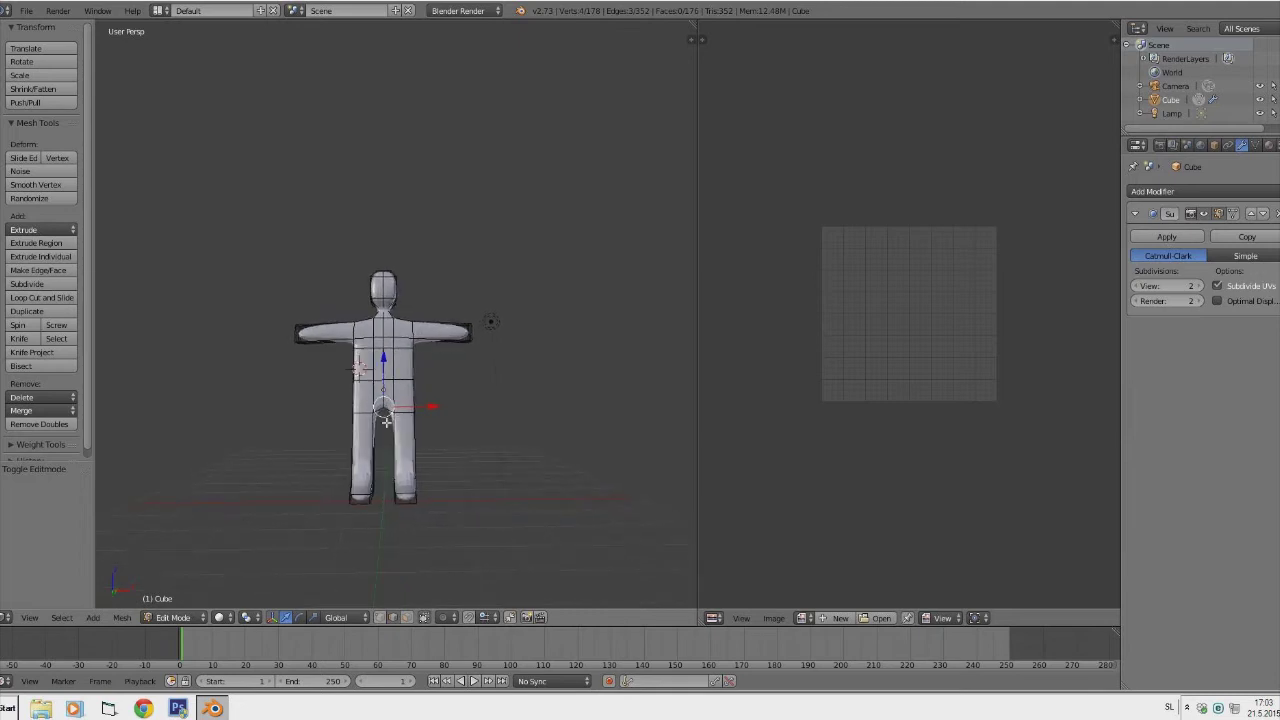
click(50, 298)
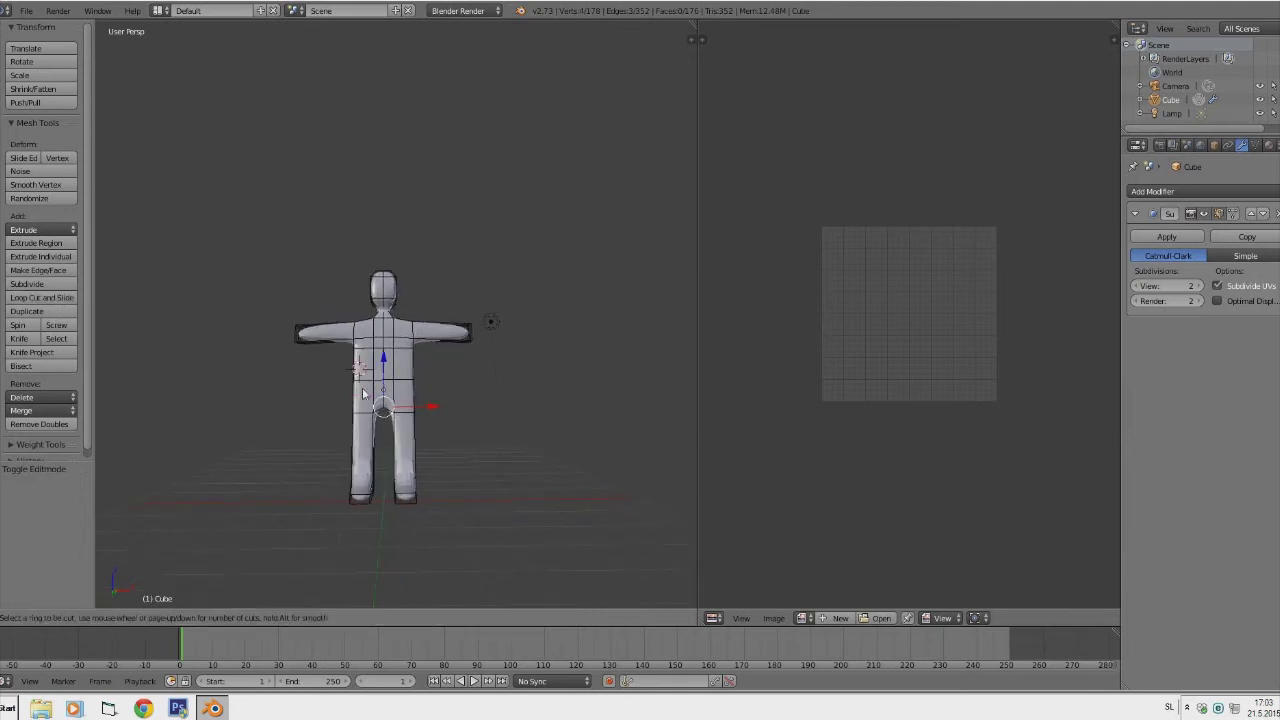
click(365, 395)
click(362, 389)
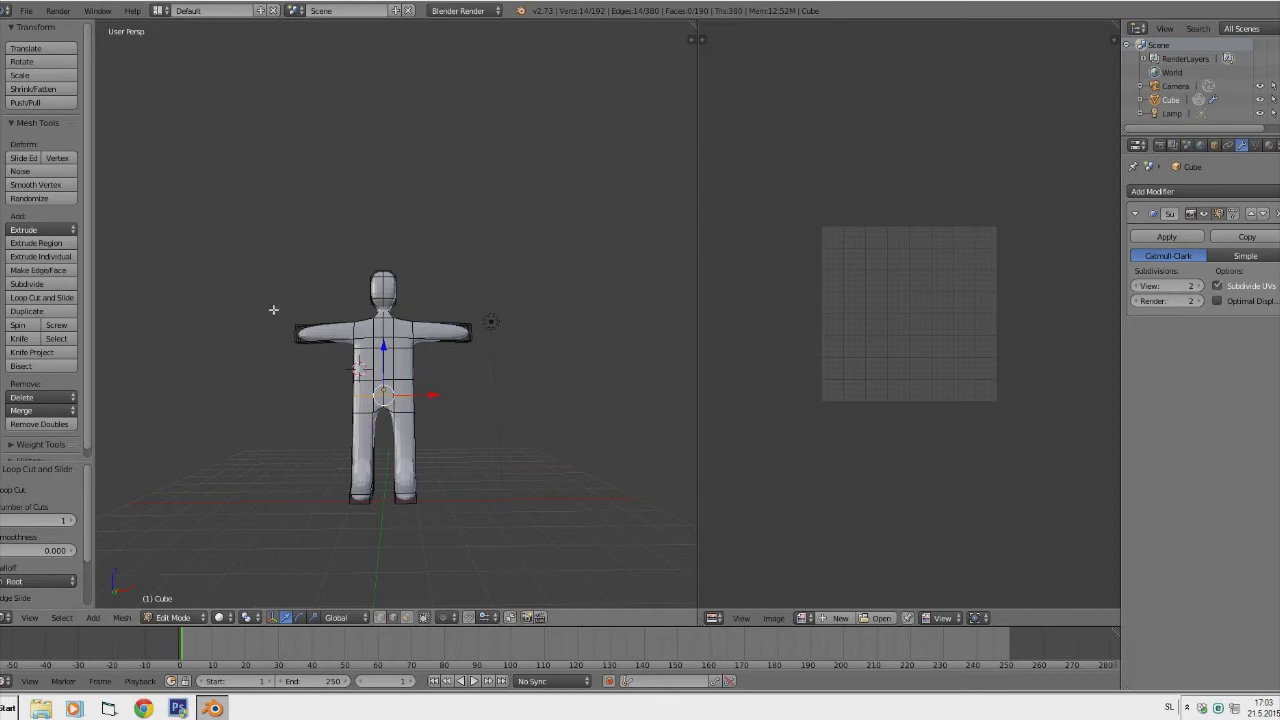
Turn off visible-only selection and box-select all leg and foot faces below the hip cut in face select mode.
click(425, 618)
middle_drag(358, 492, 425, 473)
drag(271, 568, 534, 395)
middle_drag(534, 395, 241, 388)
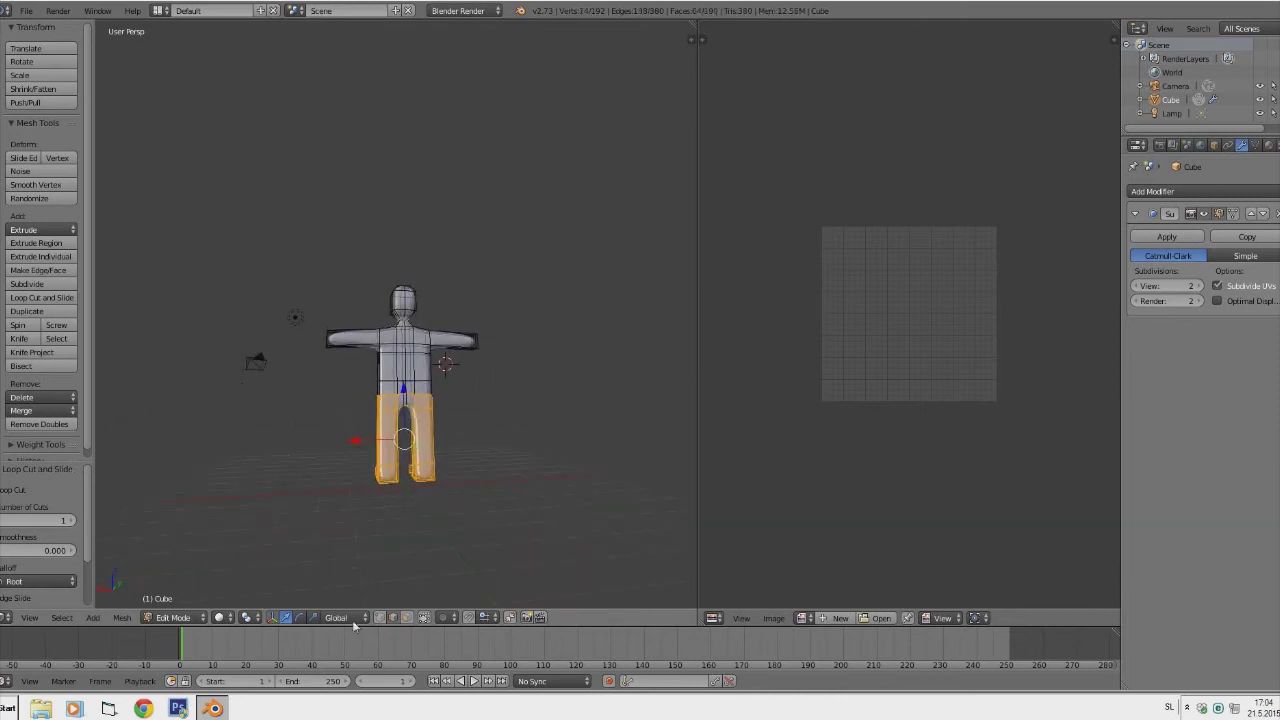
click(406, 617)
drag(333, 554, 463, 400)
drag(367, 524, 486, 391)
middle_drag(486, 391, 299, 461)
scroll(316, 437, down, 2)
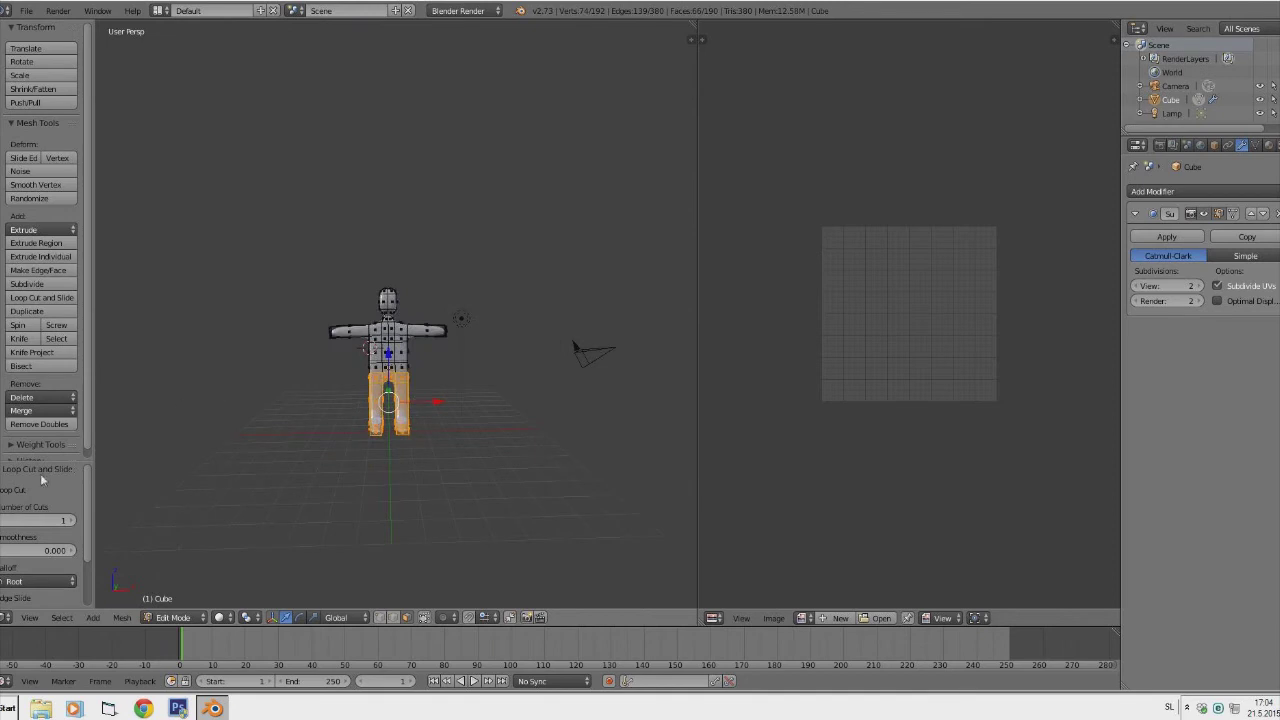
Unwrap the selected leg faces and scale their UV island to about 0.325.
key(u)
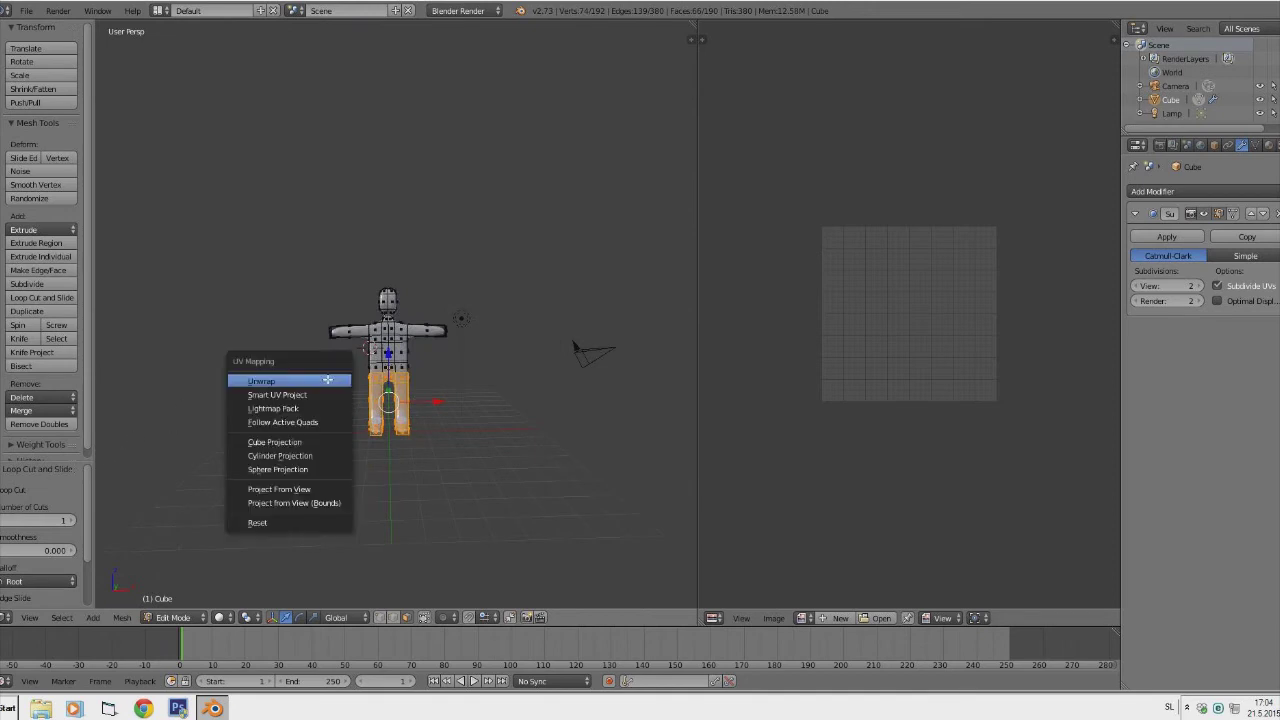
click(318, 382)
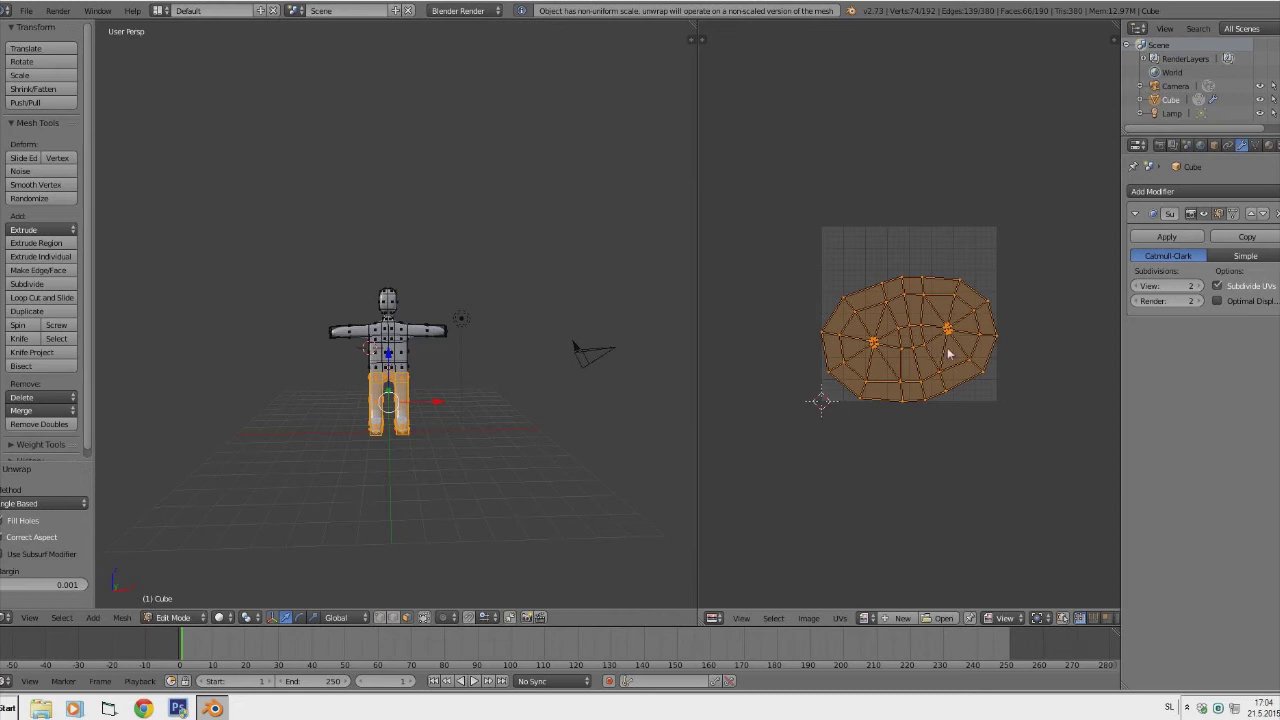
key(s)
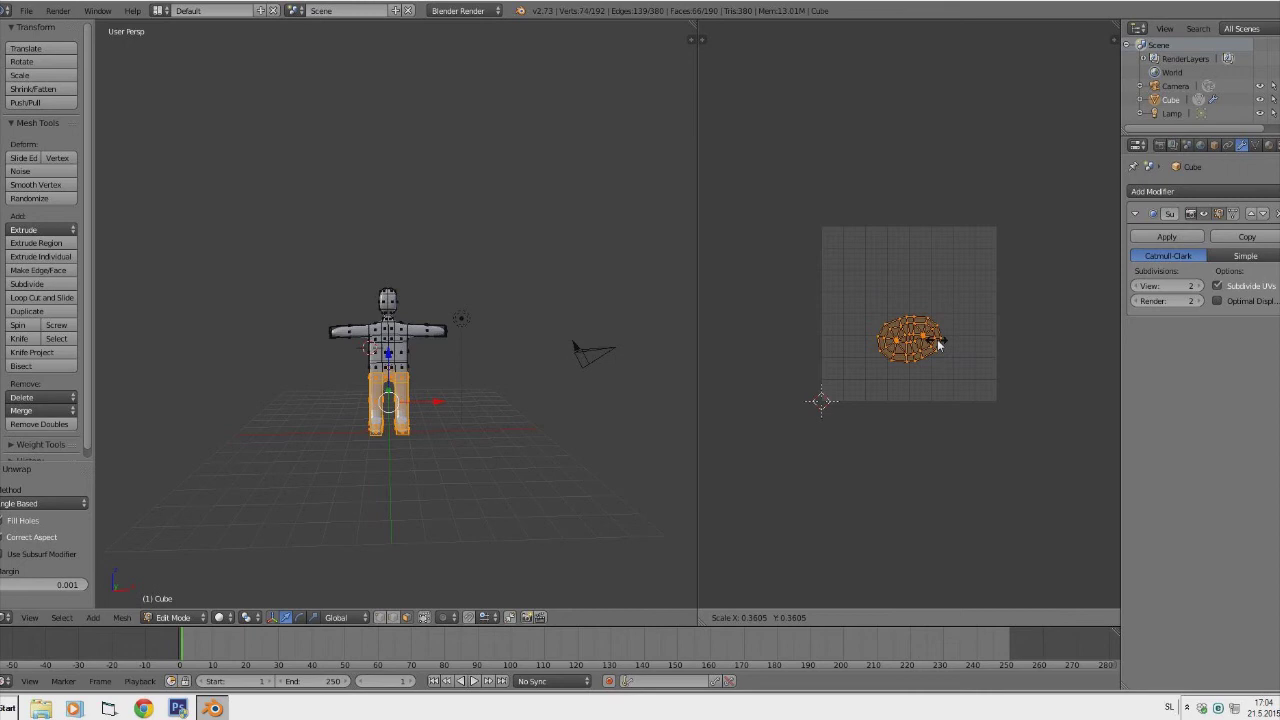
click(934, 343)
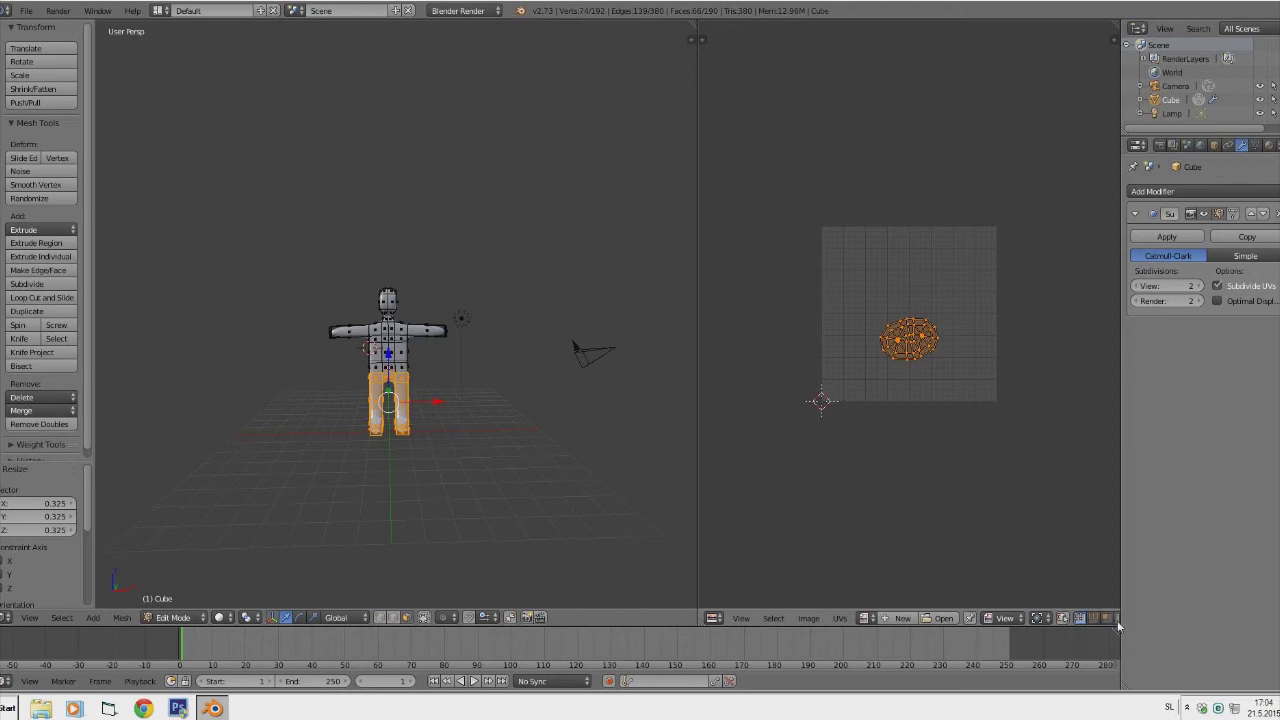
Widen the UV editor slightly and move the leg UV island outside the grid, just below its lower-left corner.
drag(1118, 627, 1124, 628)
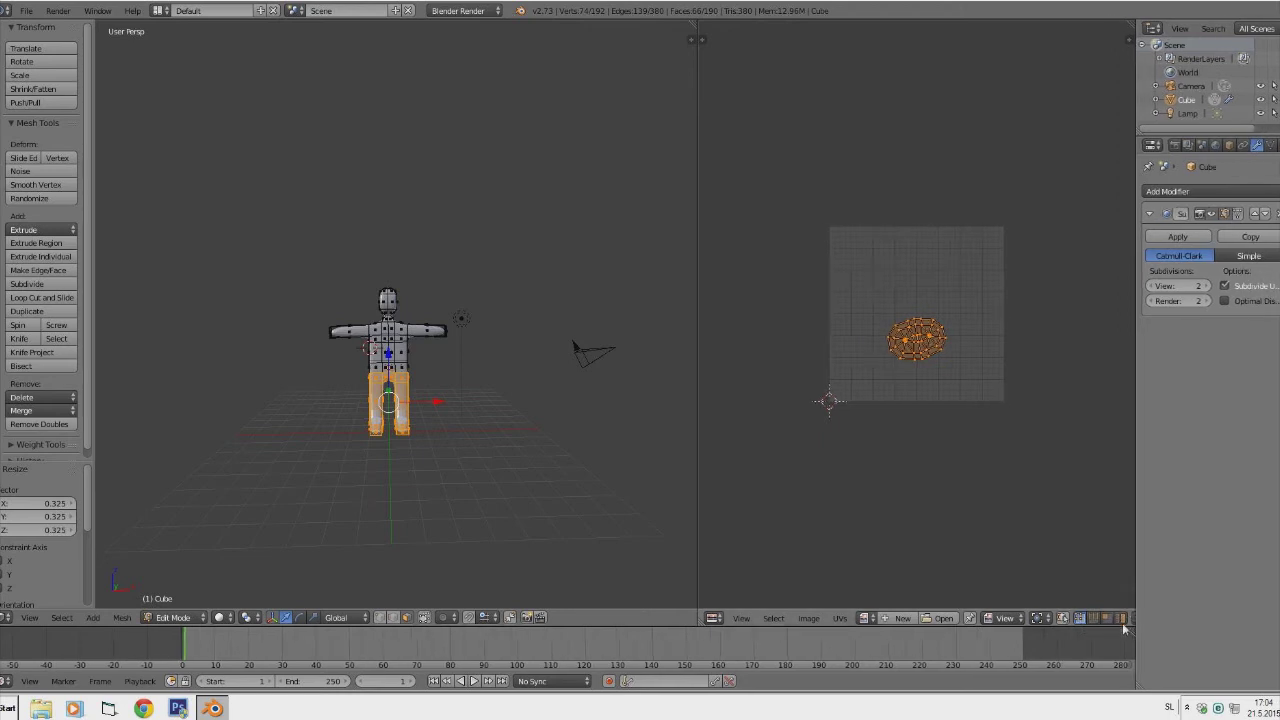
key(g)
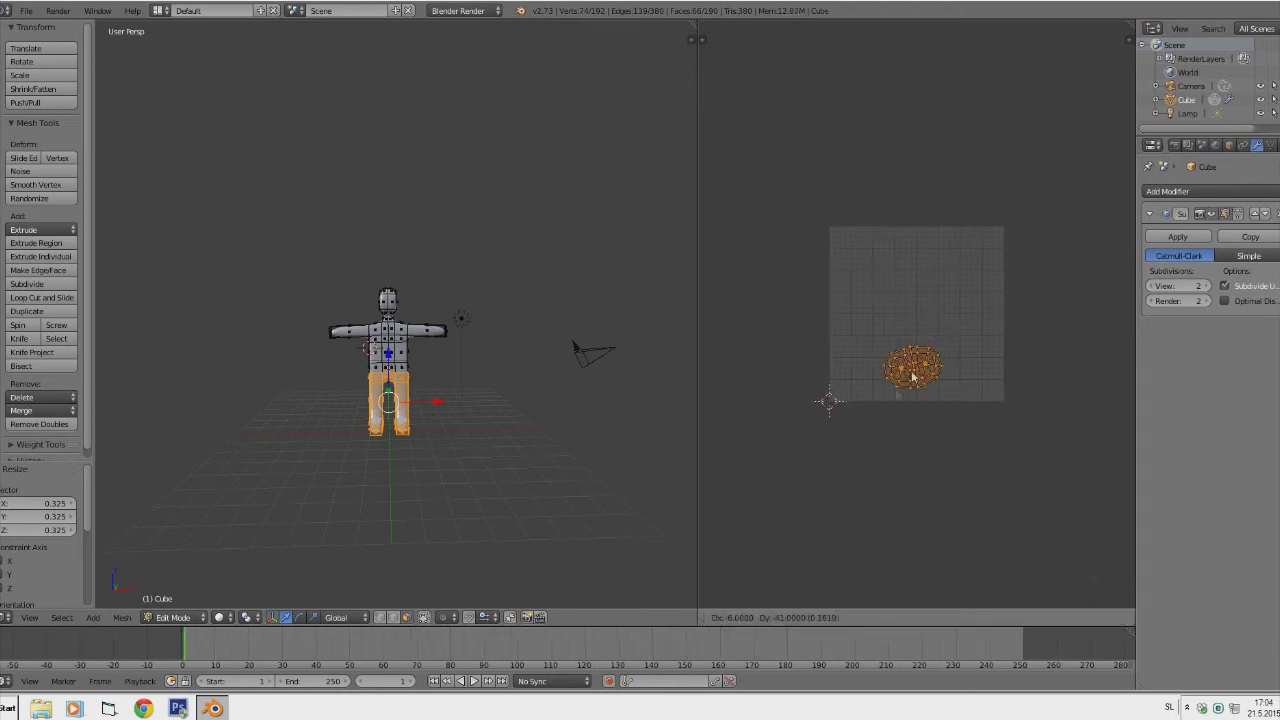
click(853, 450)
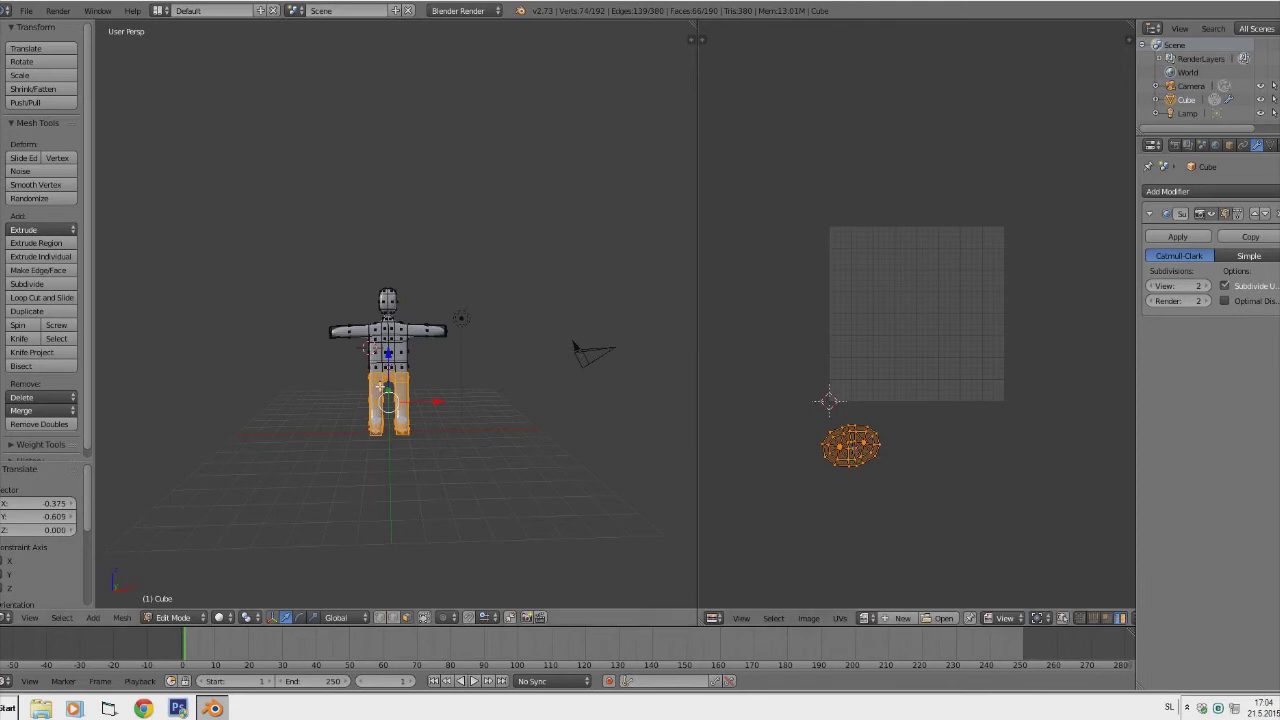
Replace the leg selection with a single front face in the middle of the torso.
middle_drag(423, 391, 481, 381)
scroll(368, 347, up, 6)
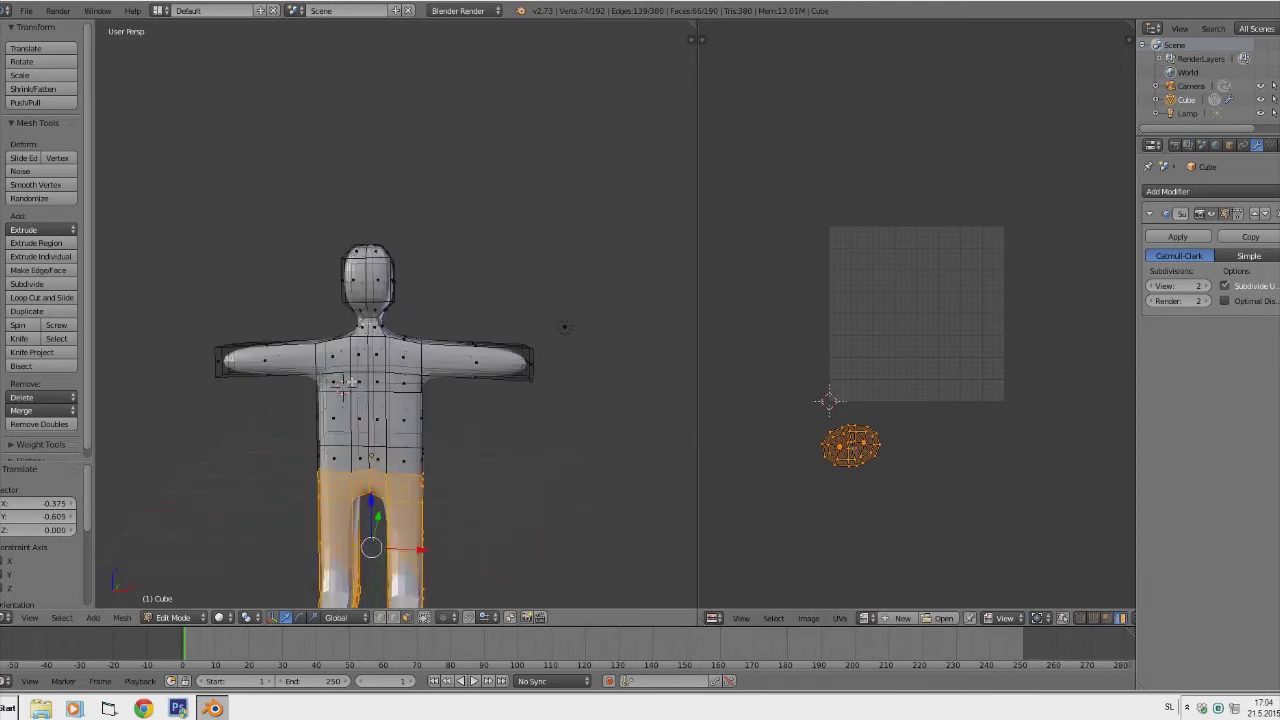
right_click(386, 448)
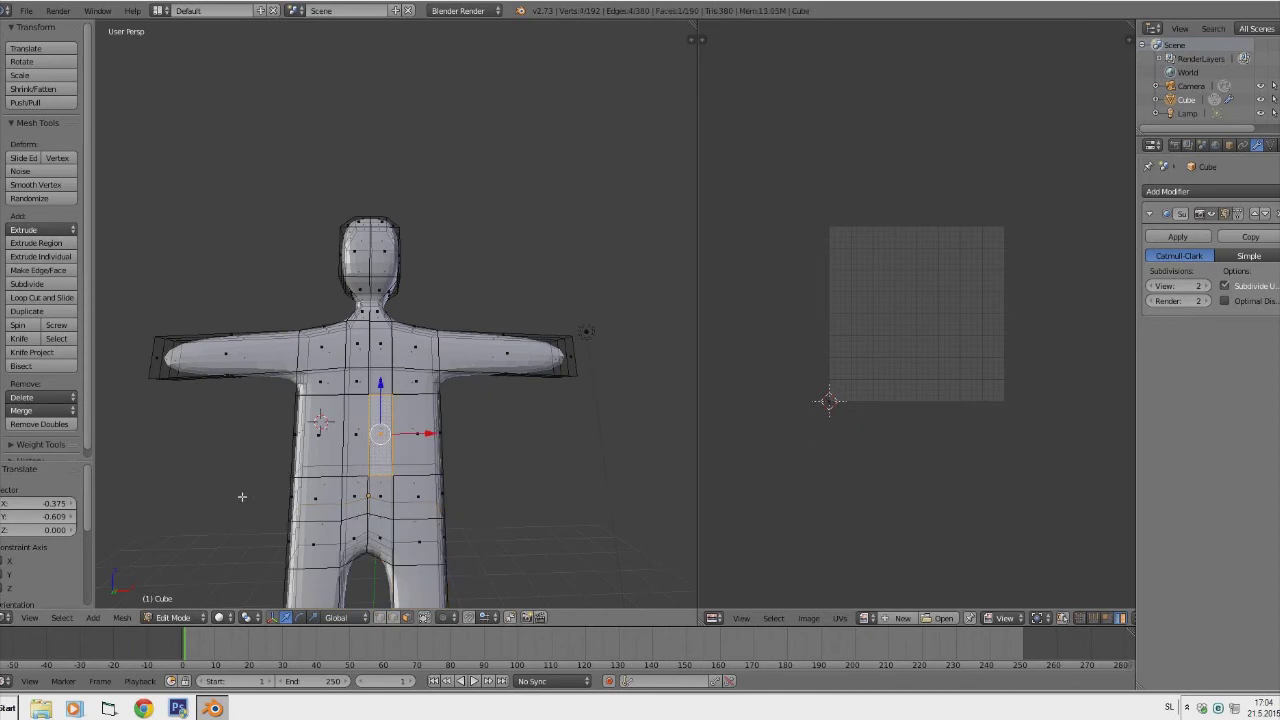
key(s)
key(Escape)
scroll(246, 496, down, 4)
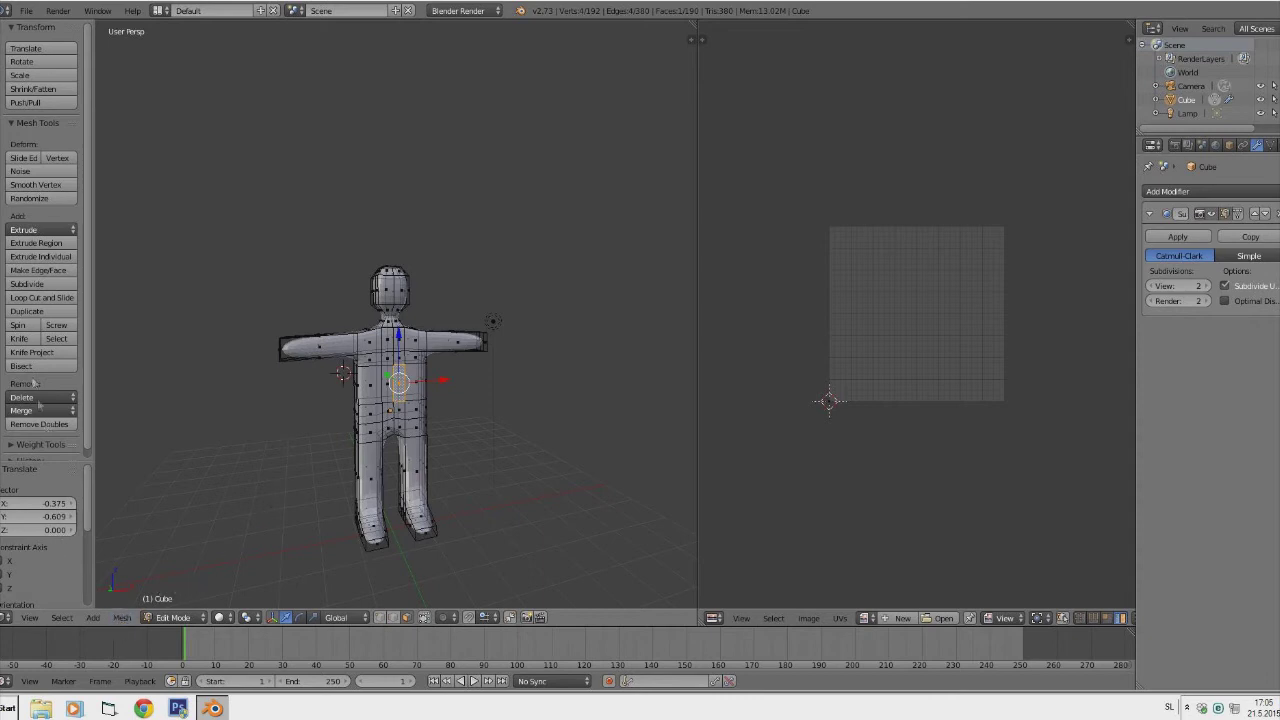
click(41, 299)
middle_drag(527, 378, 354, 405)
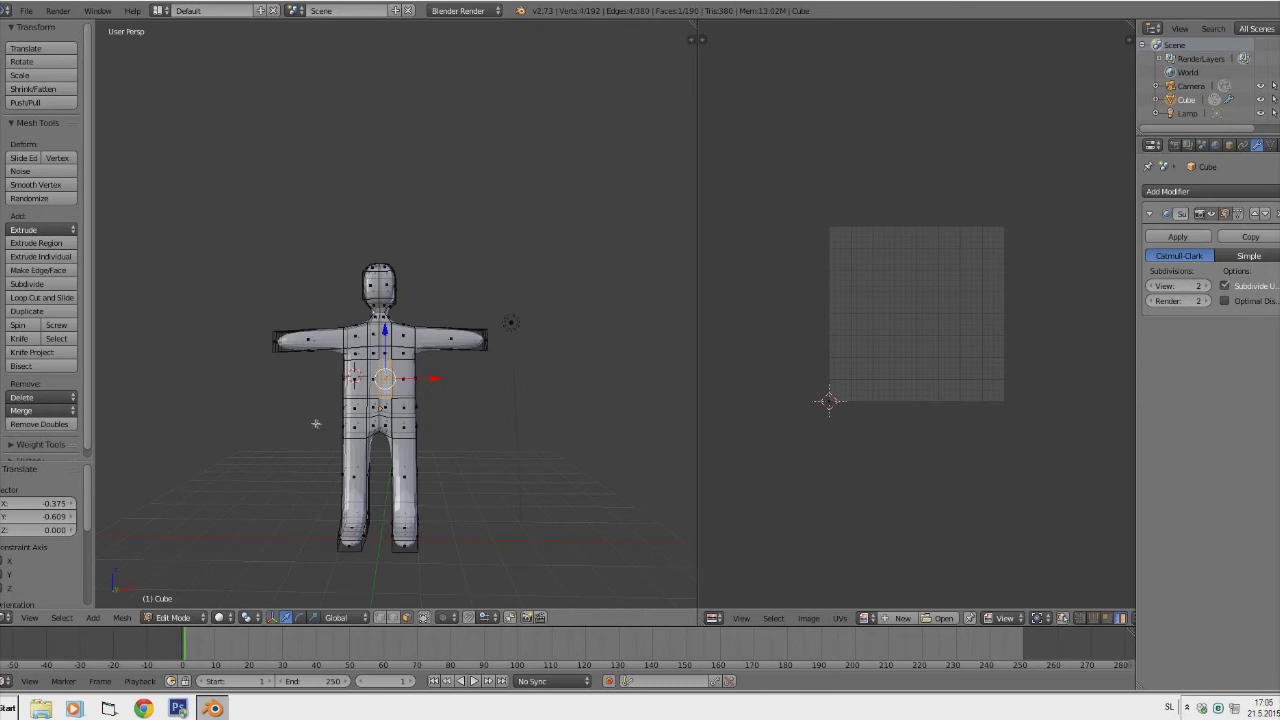
Box-select all arm and torso faces from the waist up to the neck, on both the front and back.
key(b)
drag(264, 406, 569, 311)
middle_drag(541, 327, 340, 390)
key(b)
drag(230, 407, 548, 403)
key(b)
drag(258, 400, 554, 378)
key(b)
drag(353, 413, 501, 399)
middle_drag(495, 399, 551, 426)
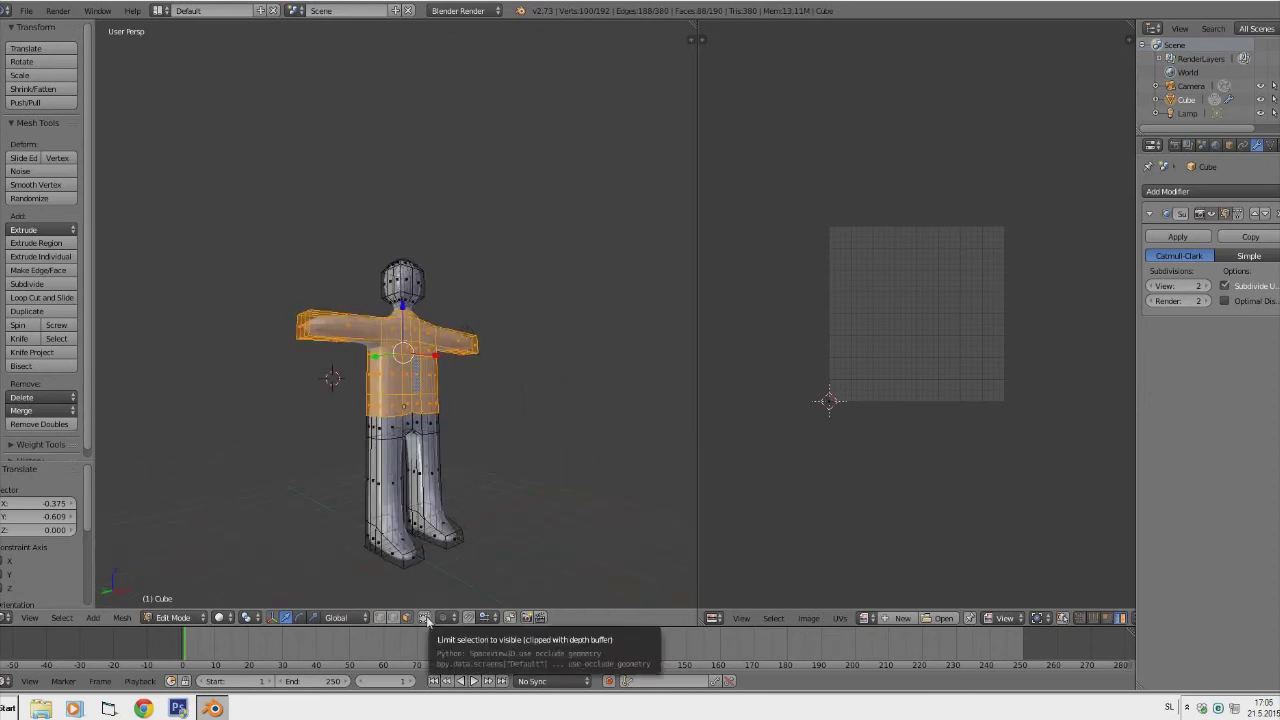
click(424, 617)
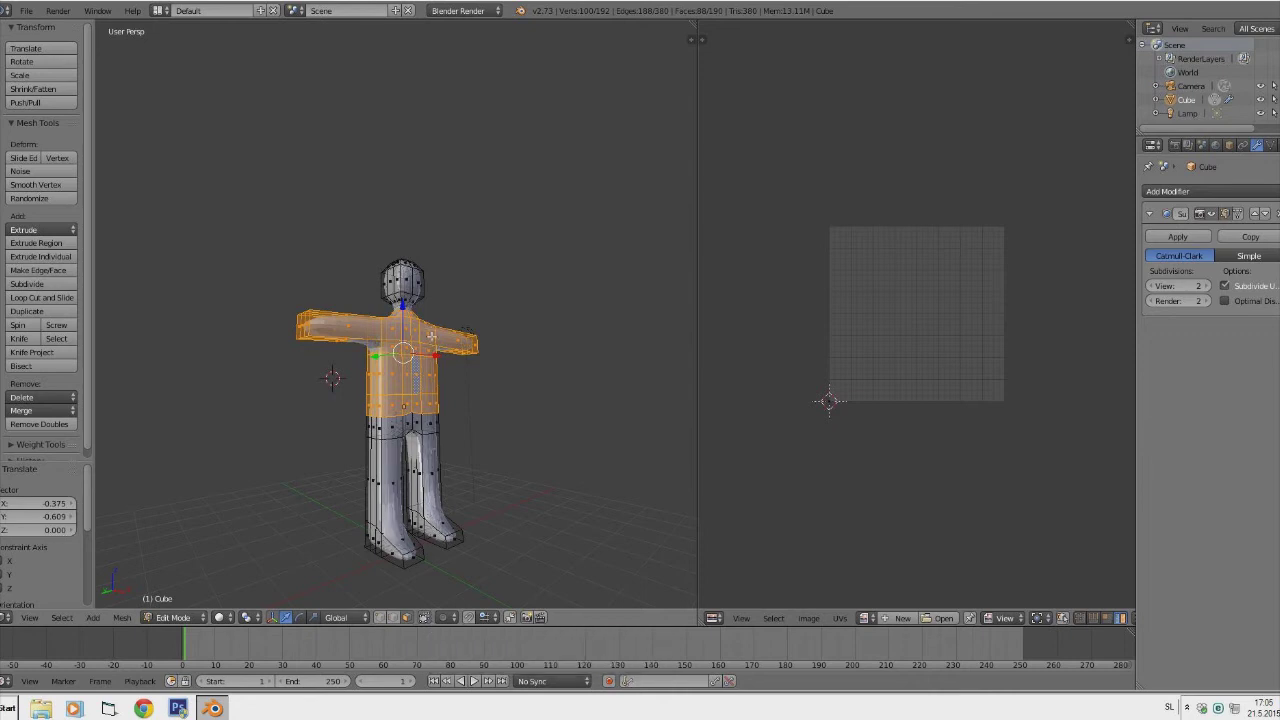
middle_drag(367, 372, 424, 590)
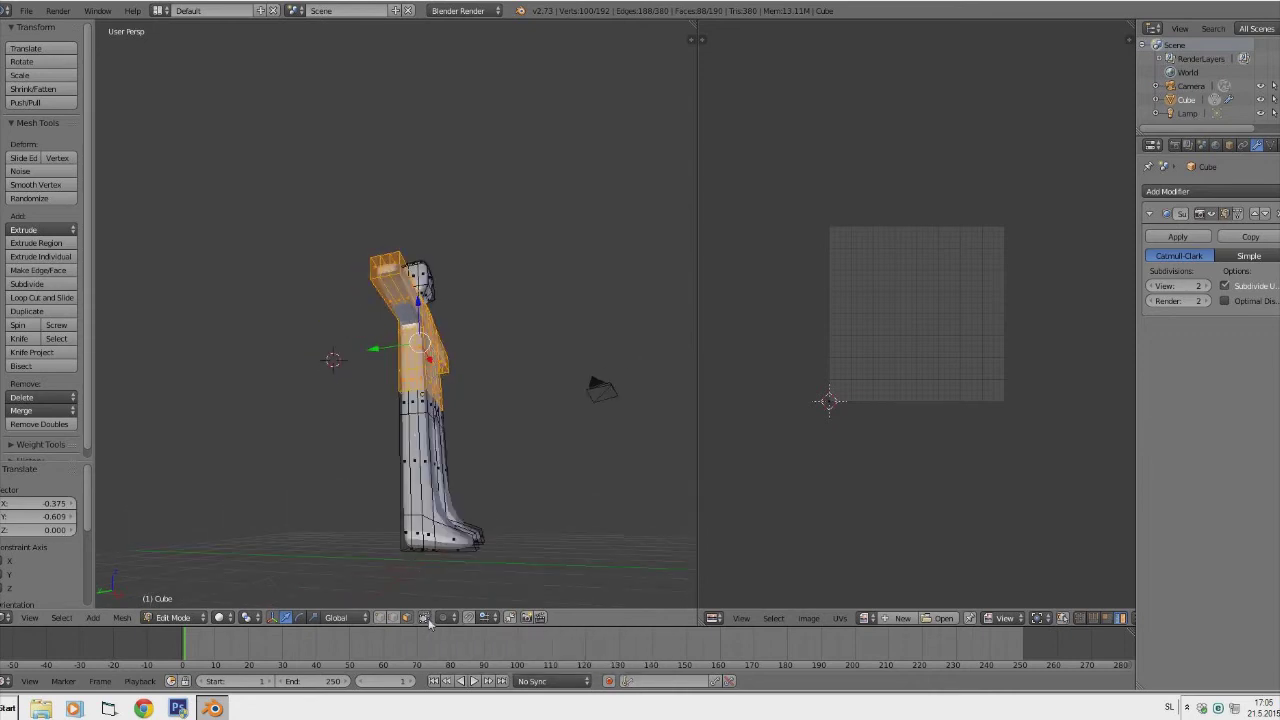
middle_drag(335, 409, 226, 478)
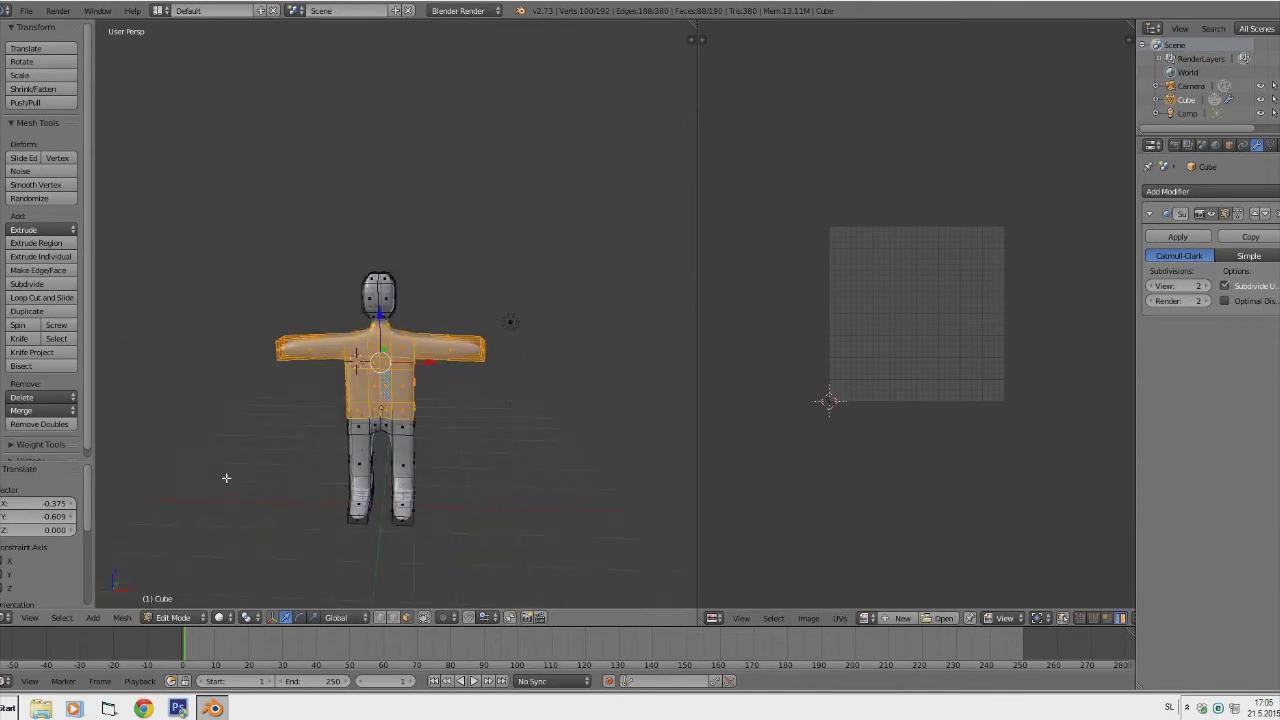
Unwrap the selected torso and arm faces.
key(u)
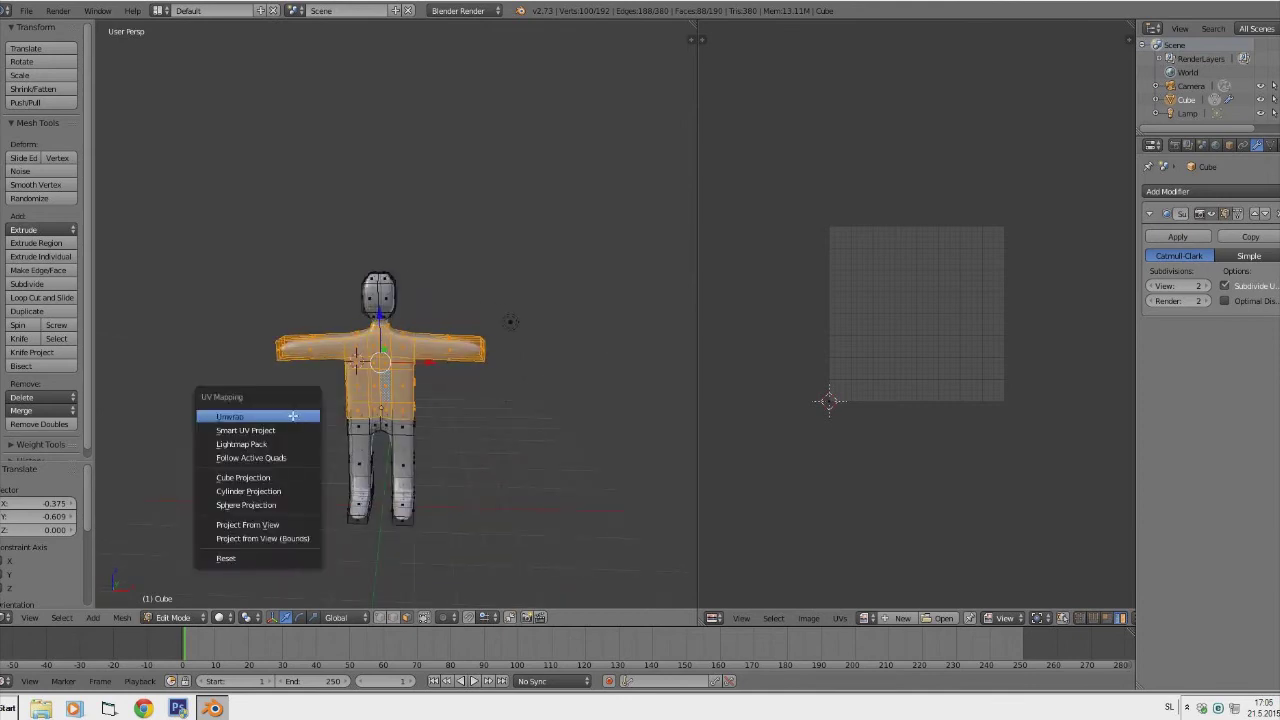
click(293, 415)
key(a)
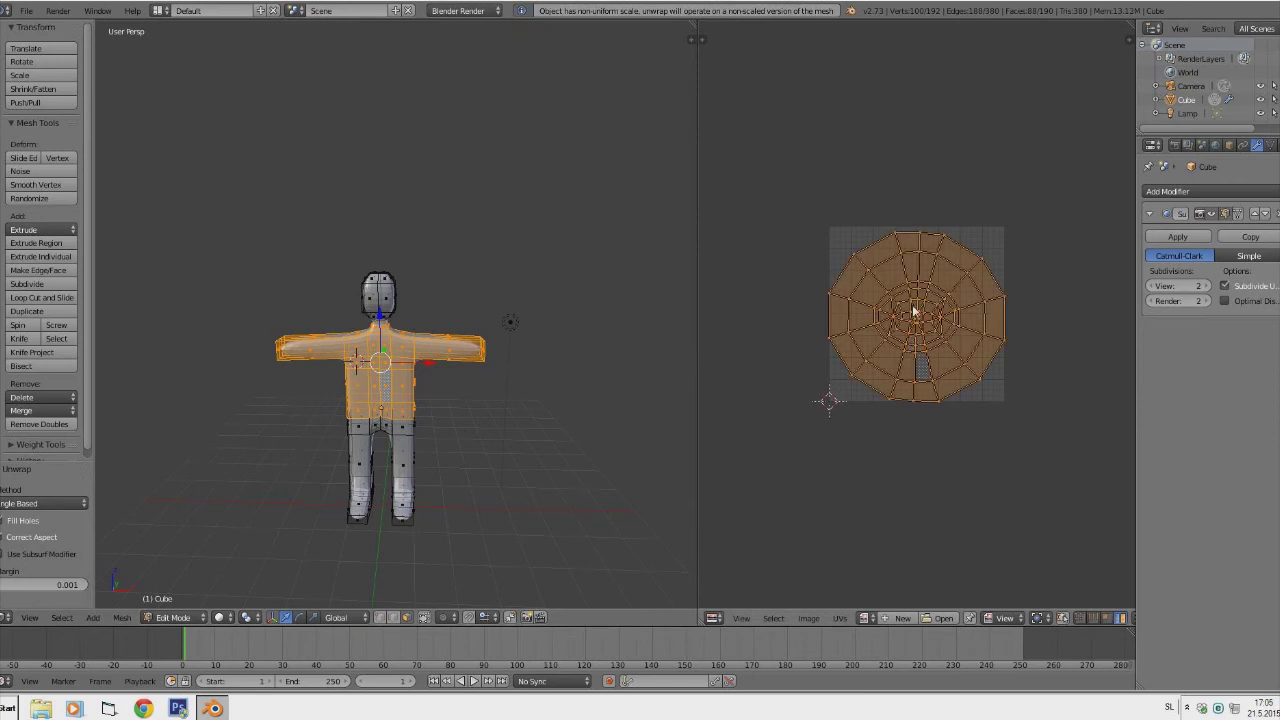
Scale the torso UV island to about 0.34 and move it outside the grid, below its lower-right corner.
key(s)
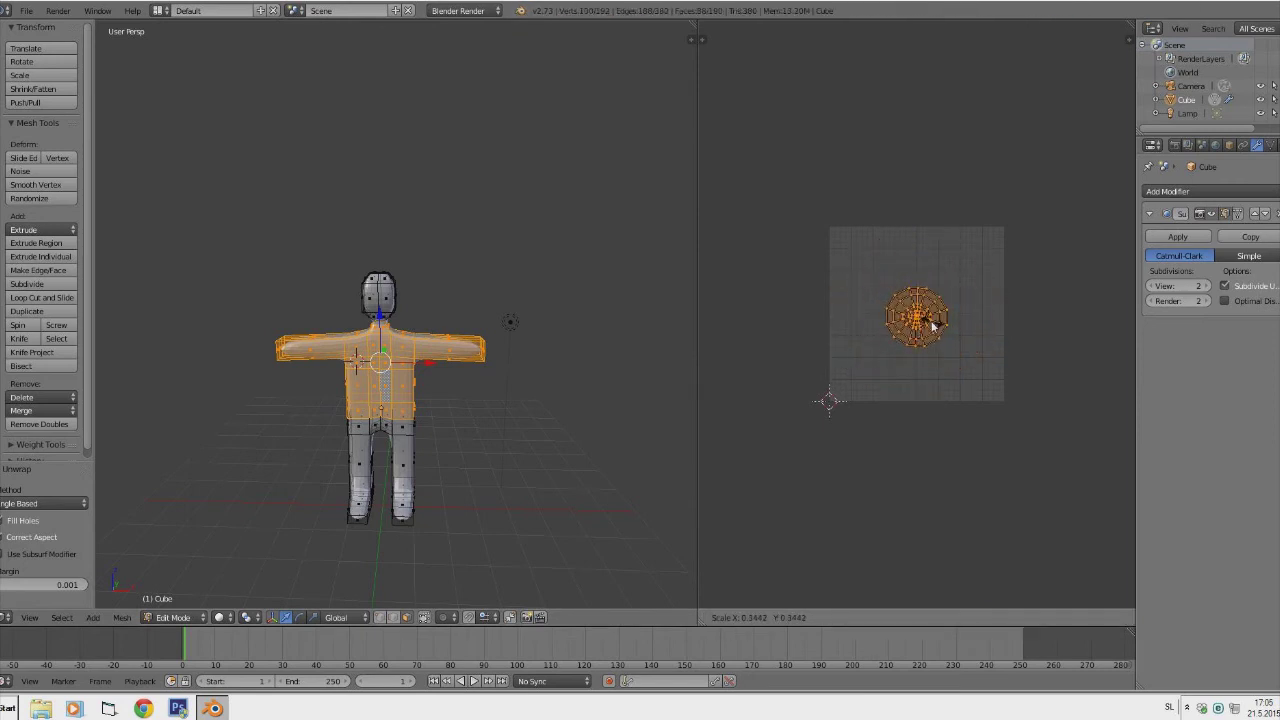
click(931, 320)
click(930, 351)
key(g)
click(1038, 446)
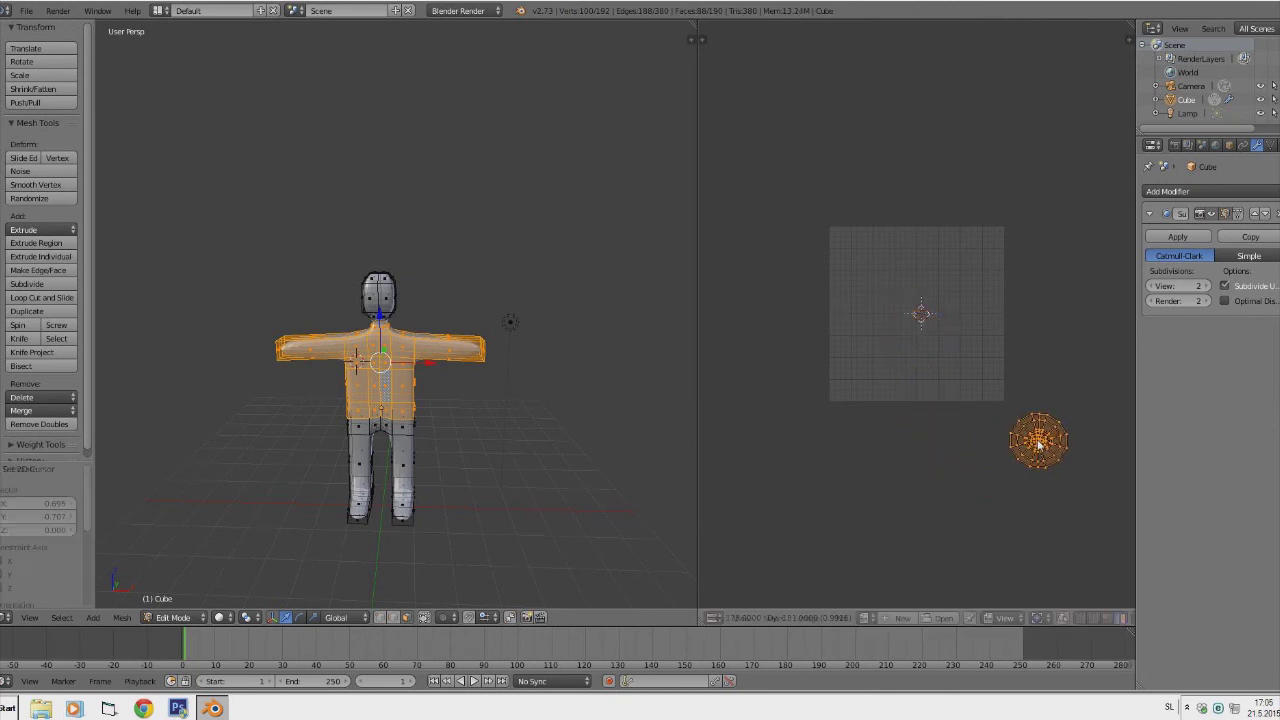
Limit selection to visible geometry and select several faces of the head one by one.
middle_drag(438, 362, 350, 280)
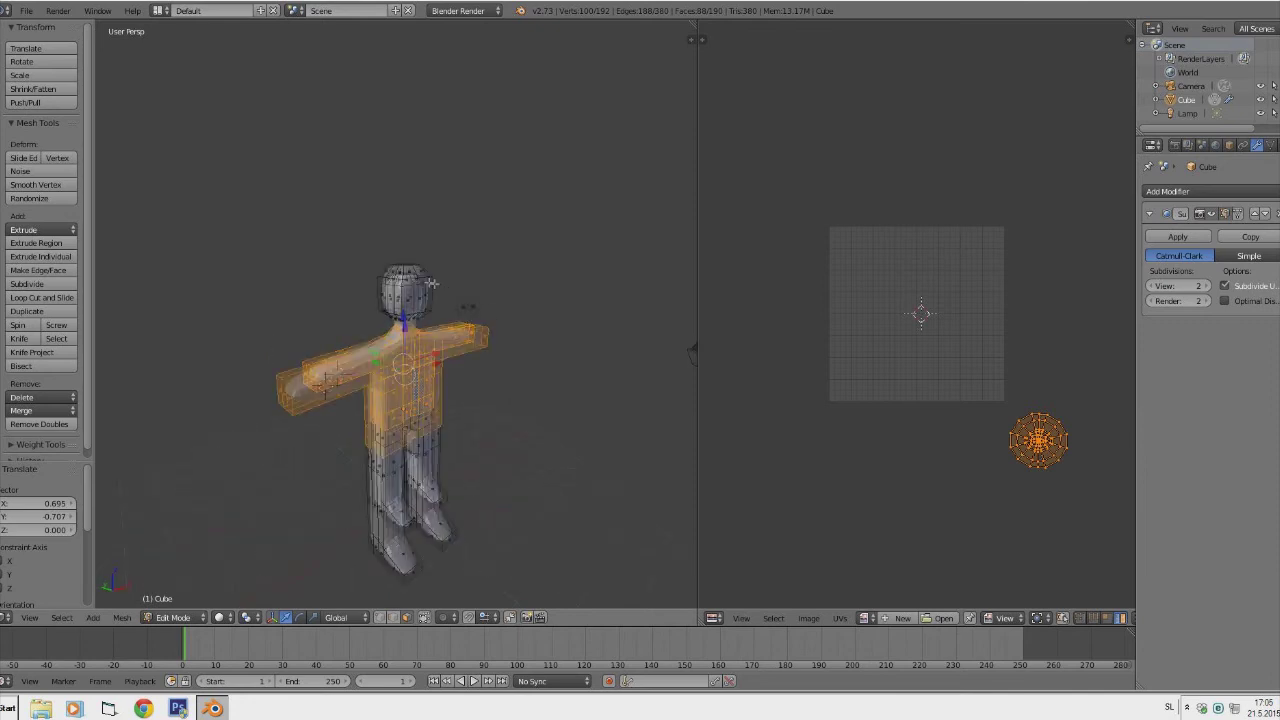
scroll(340, 279, up, 5)
middle_drag(325, 405, 293, 425)
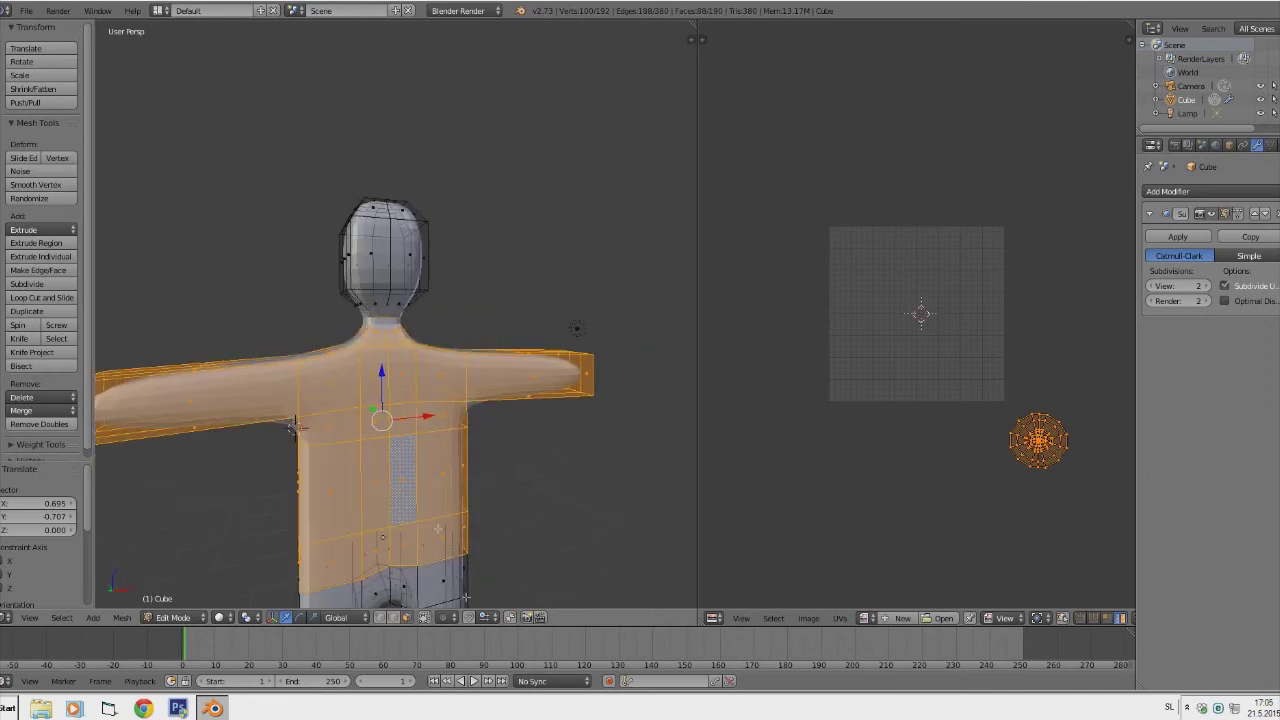
click(424, 617)
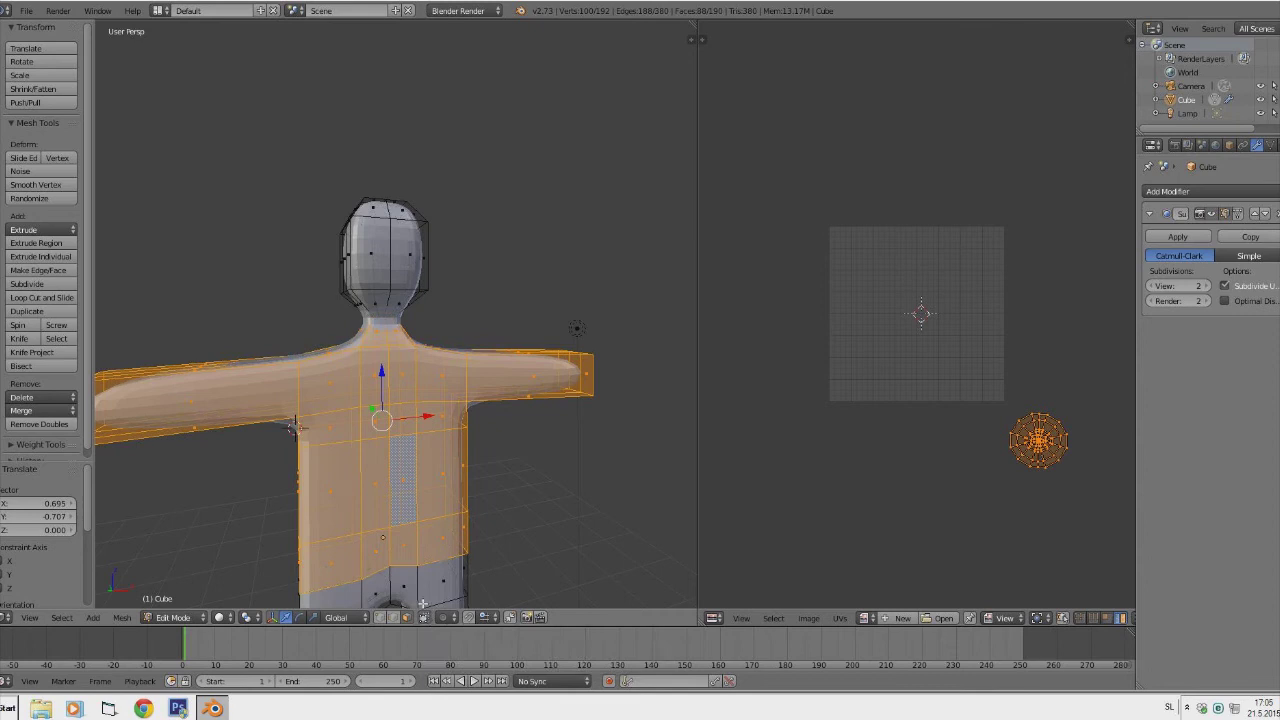
right_click(379, 260)
shift+right_click(382, 250)
shift+right_click(410, 285)
shift+right_click(400, 265)
middle_drag(382, 294, 384, 285)
shift+right_click(415, 267)
shift+right_click(350, 265)
shift+right_click(360, 260)
Add the remaining head faces with box selections from different sides and unwrap the head.
key(KP_1)
key(b)
drag(286, 309, 540, 175)
middle_drag(540, 175, 457, 264)
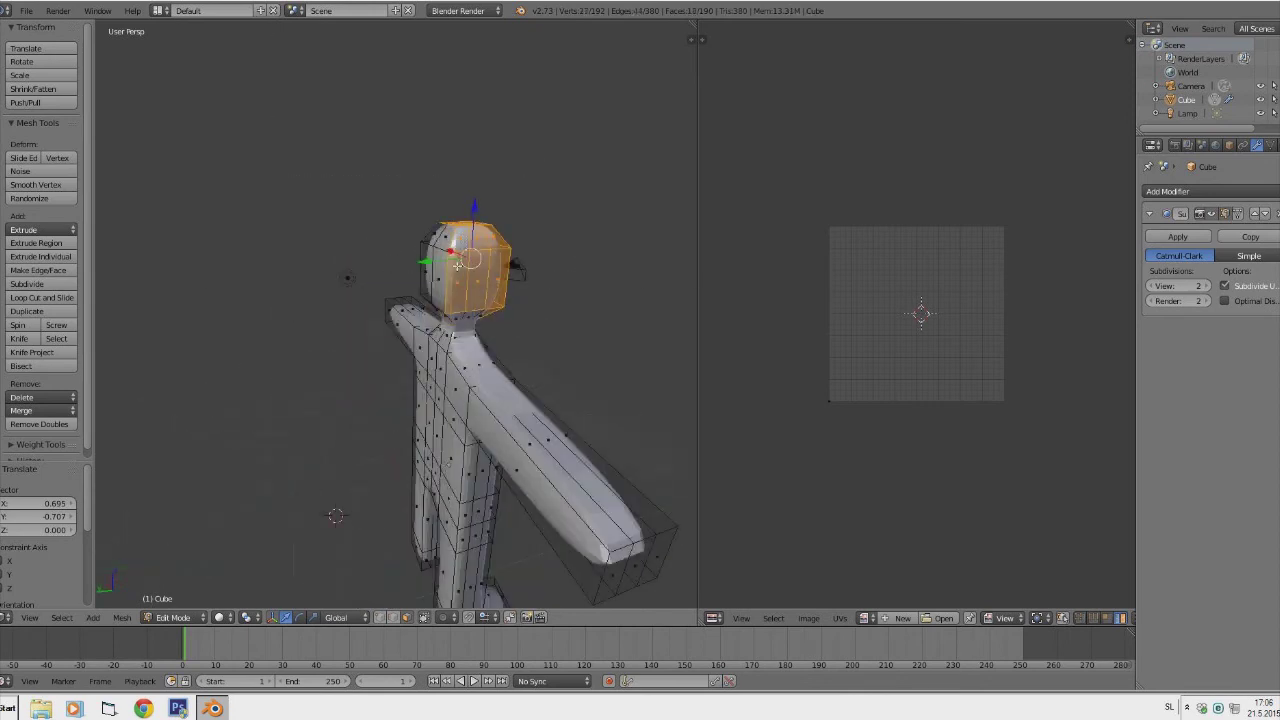
key(KP_1)
key(b)
drag(339, 297, 584, 177)
key(KP_3)
key(b)
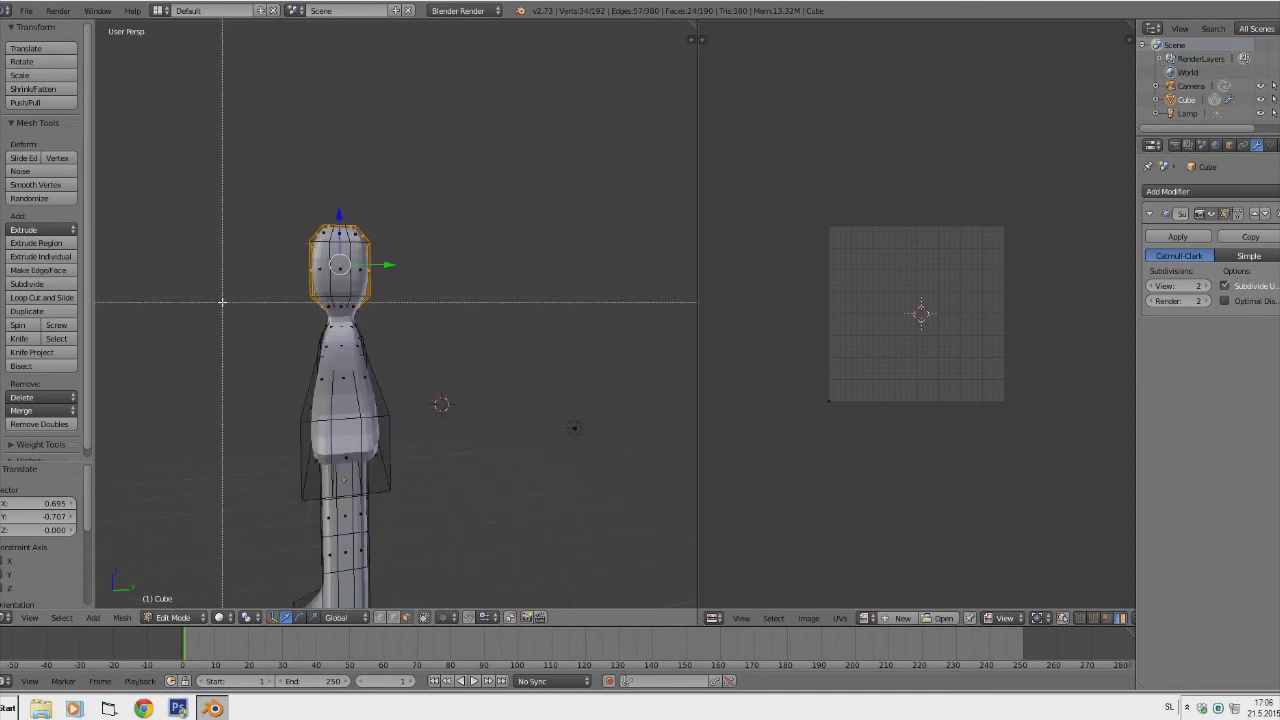
drag(222, 301, 523, 166)
middle_drag(171, 249, 415, 336)
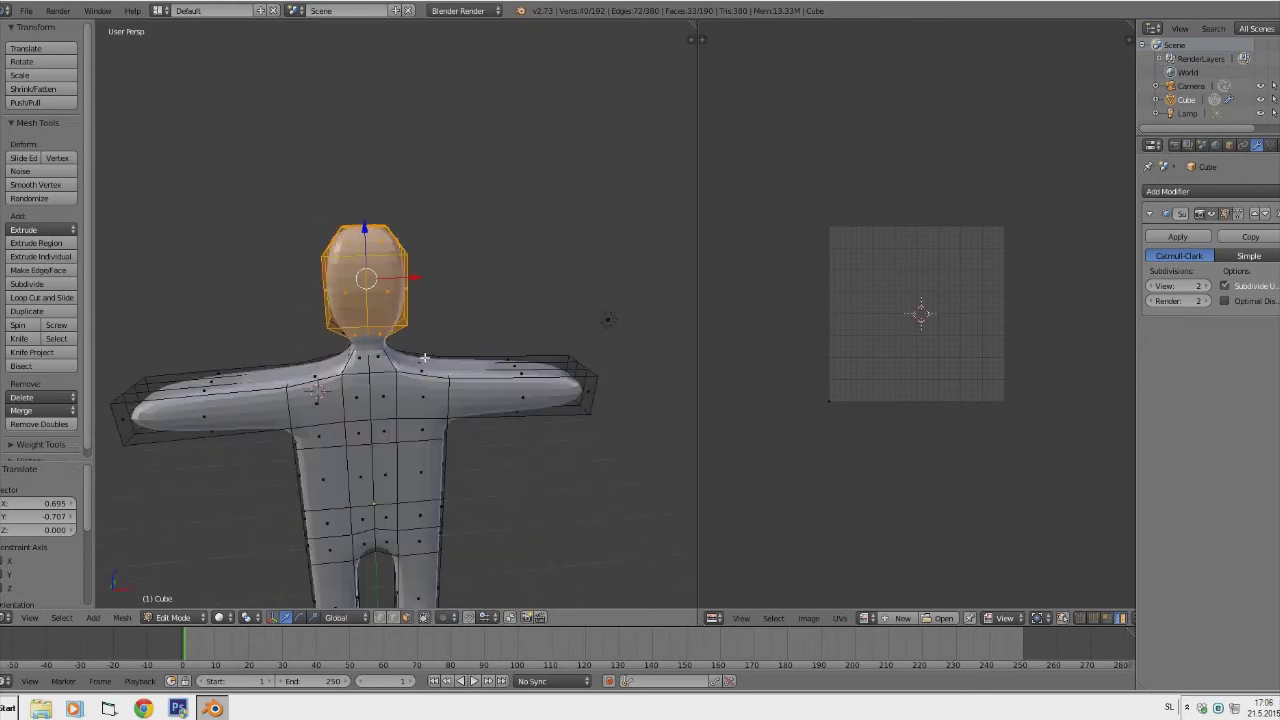
key(u)
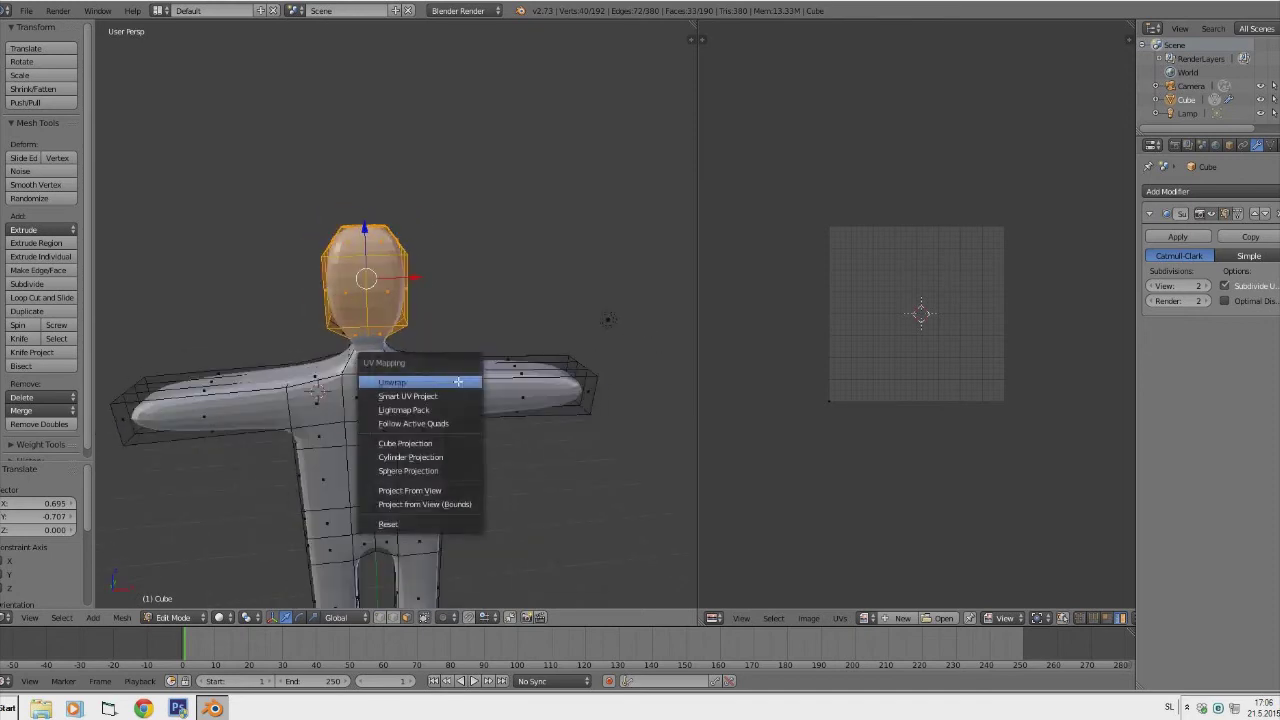
click(452, 383)
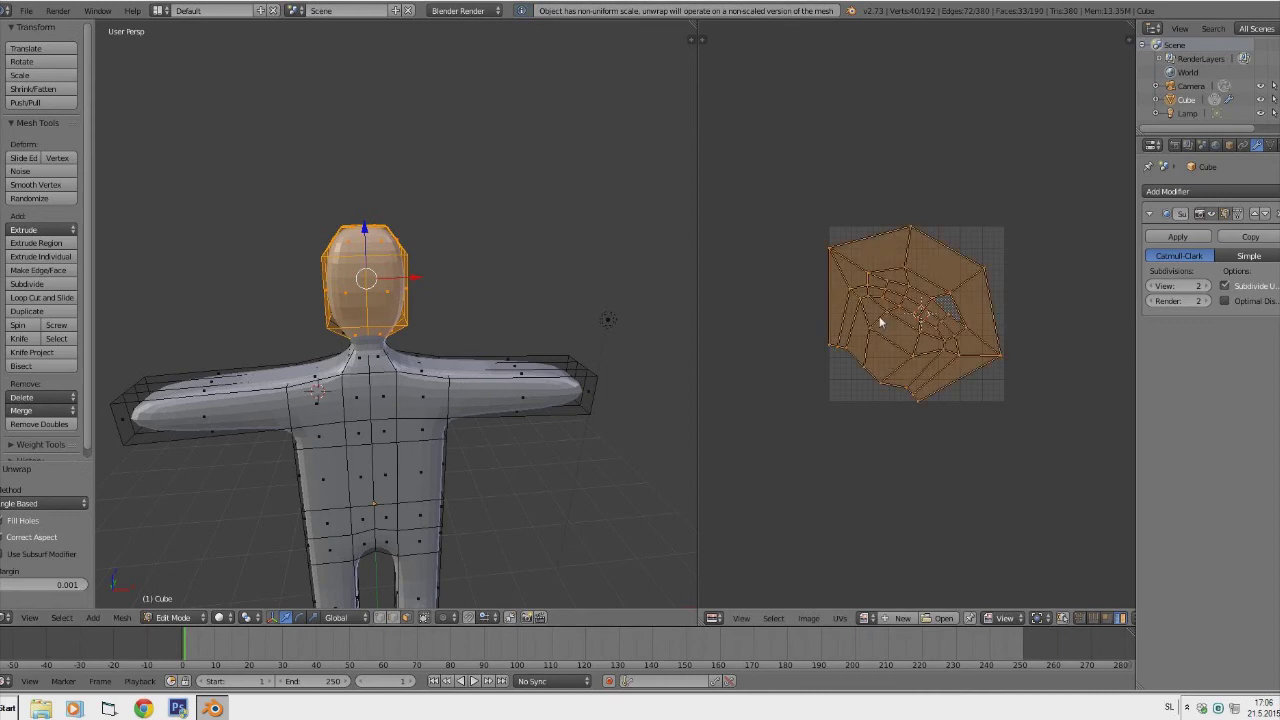
Scale the head UV island to about 0.389 and move it above the UV grid.
key(s)
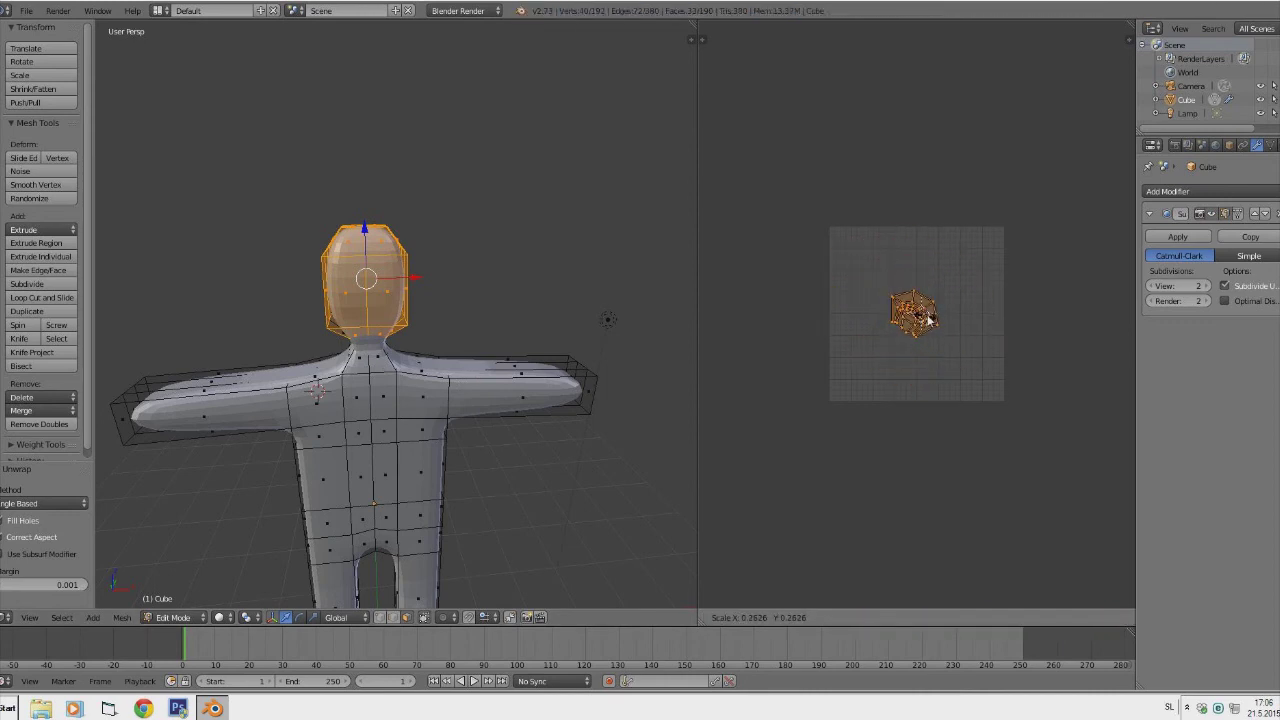
click(932, 320)
key(g)
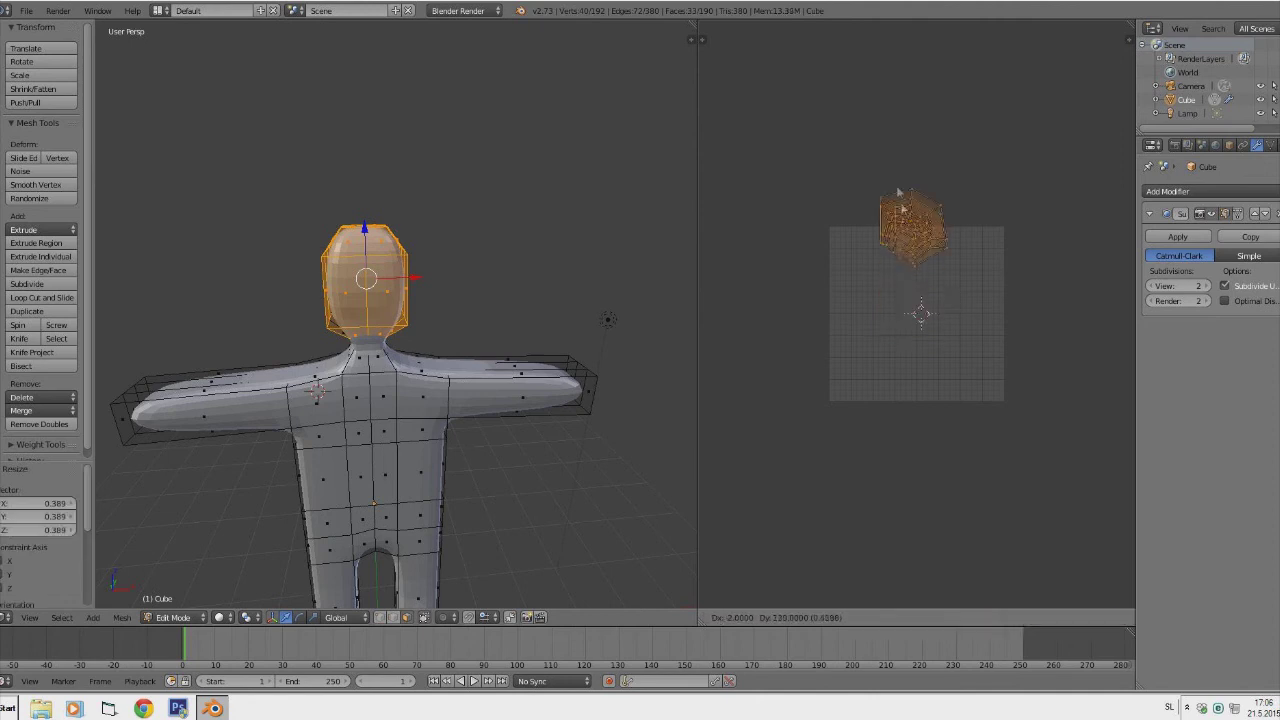
click(895, 177)
Turn off visible-only selection and box-select every face of the character.
scroll(613, 333, down, 3)
scroll(613, 333, down, 3)
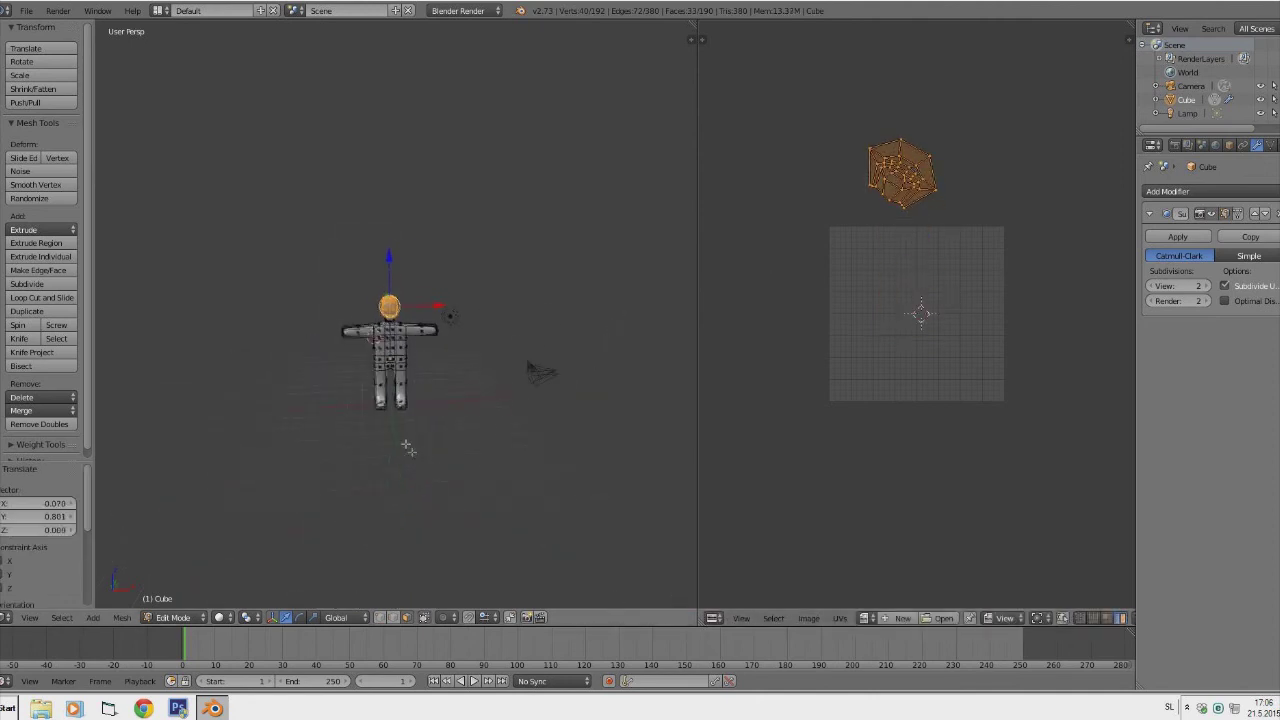
click(424, 617)
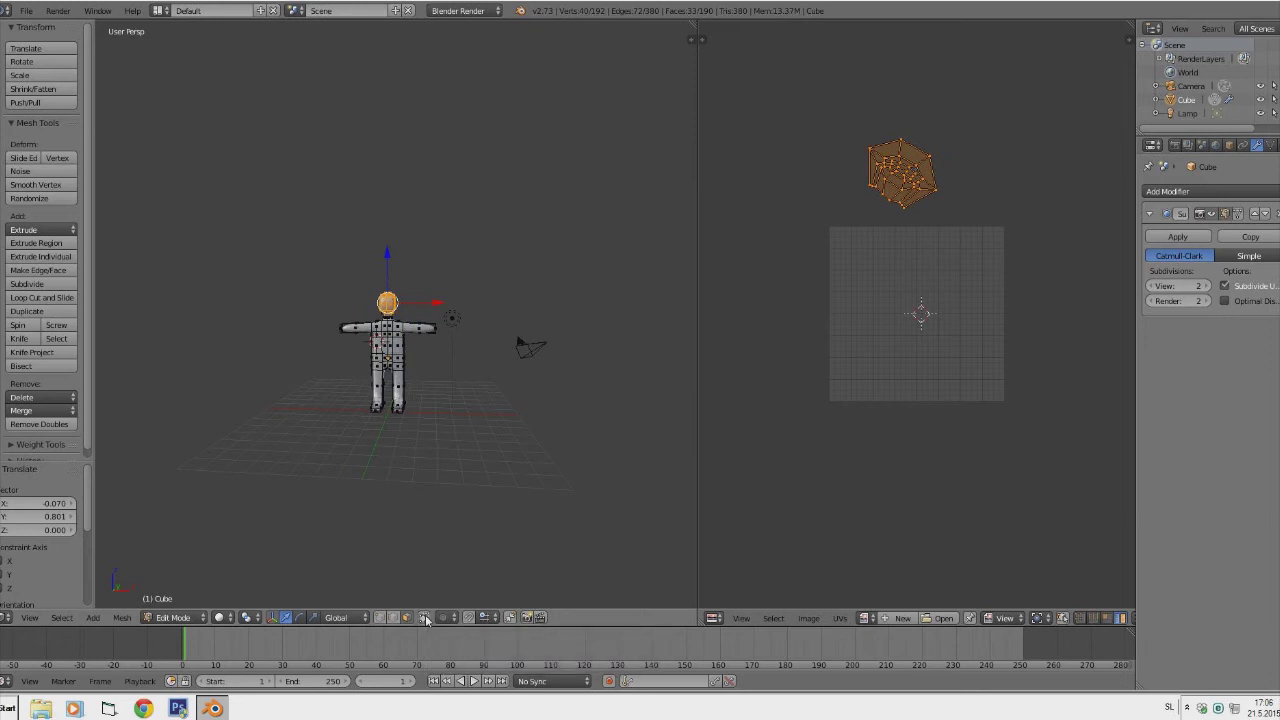
key(b)
drag(274, 472, 614, 212)
middle_drag(614, 212, 573, 358)
Move the leg UV island into the grid's upper-left area and the head UV island into its upper-right area.
key(l)
key(g)
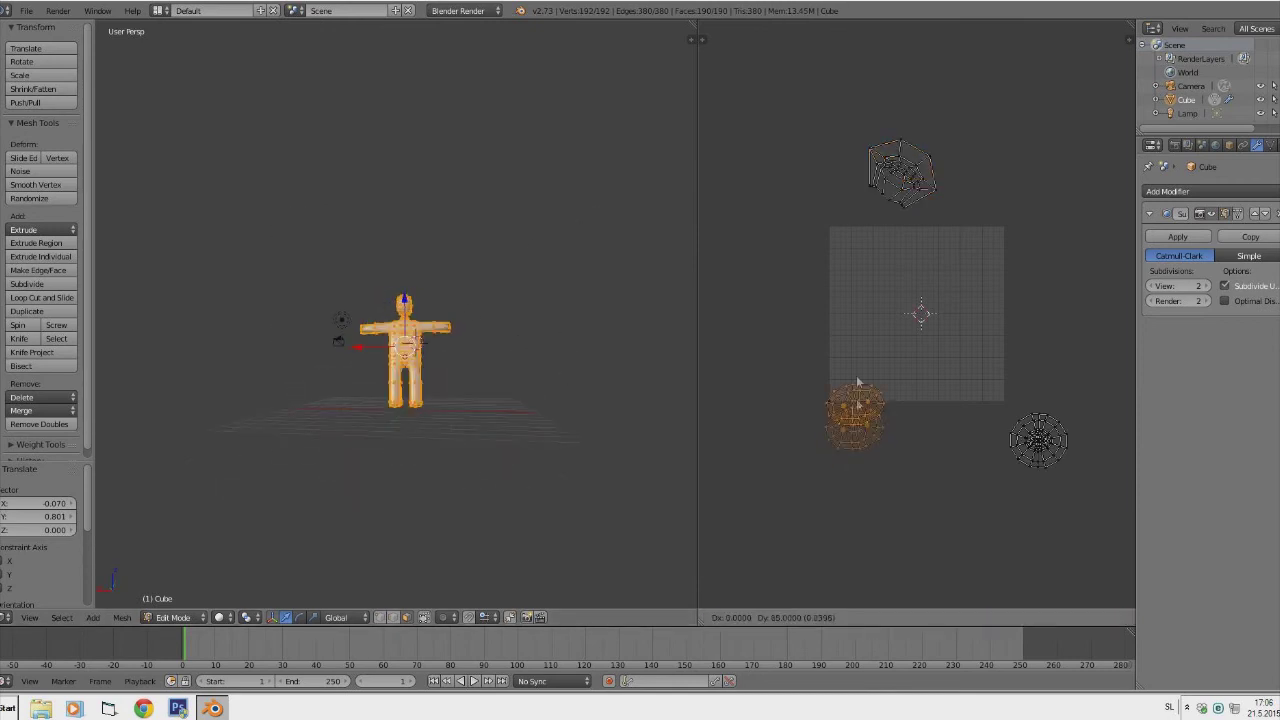
click(866, 266)
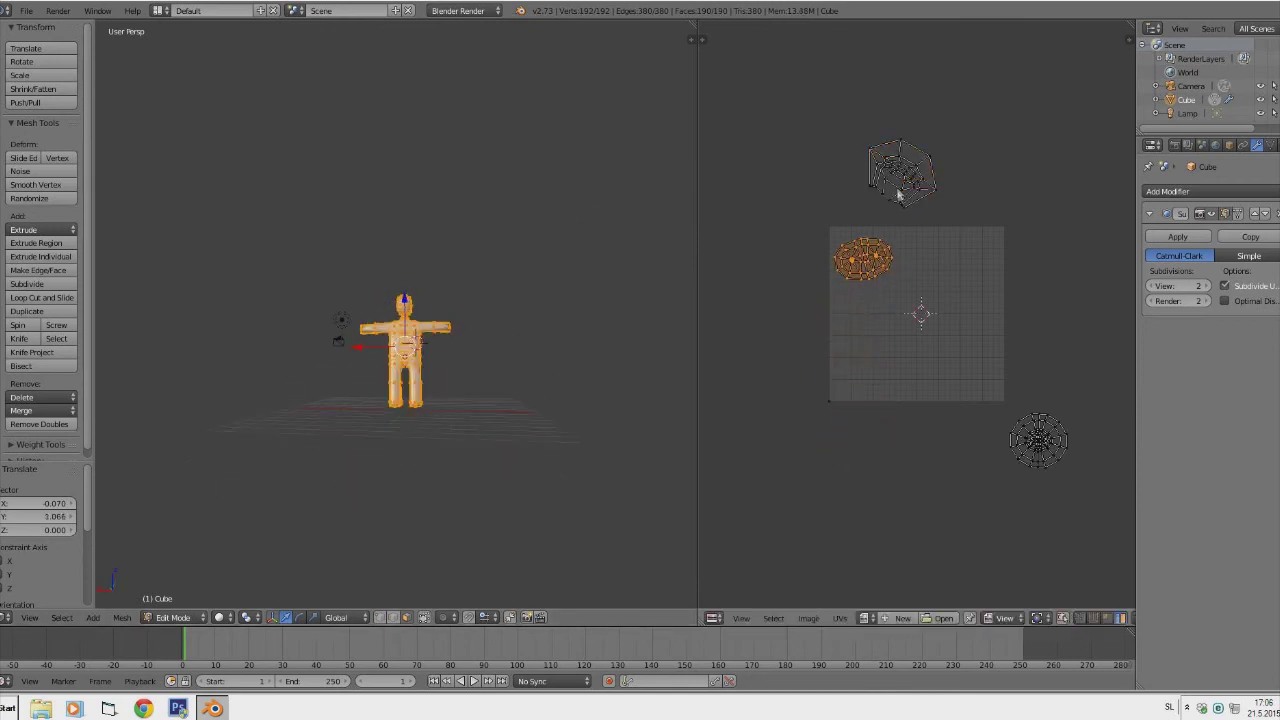
key(l)
key(g)
click(951, 279)
Scale the leg UV island up to about 1.282 and shift it about 0.066 along X to fit inside the grid.
key(l)
key(s)
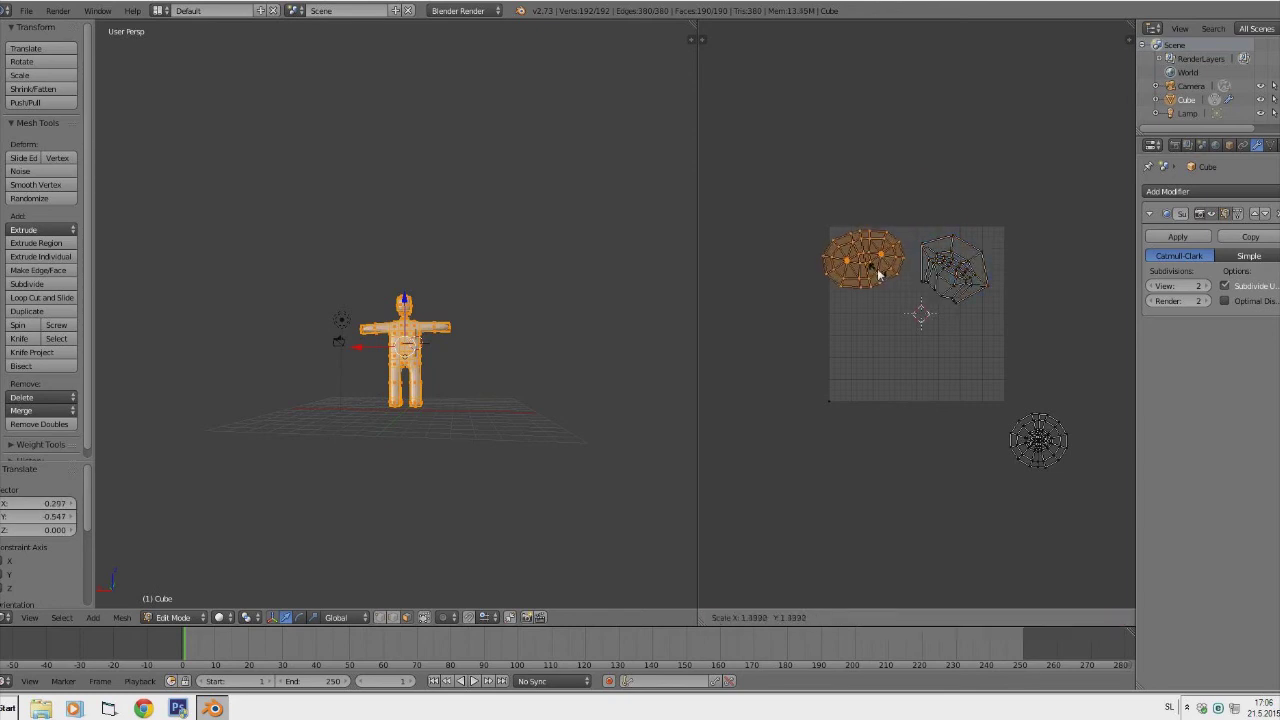
click(865, 266)
key(g)
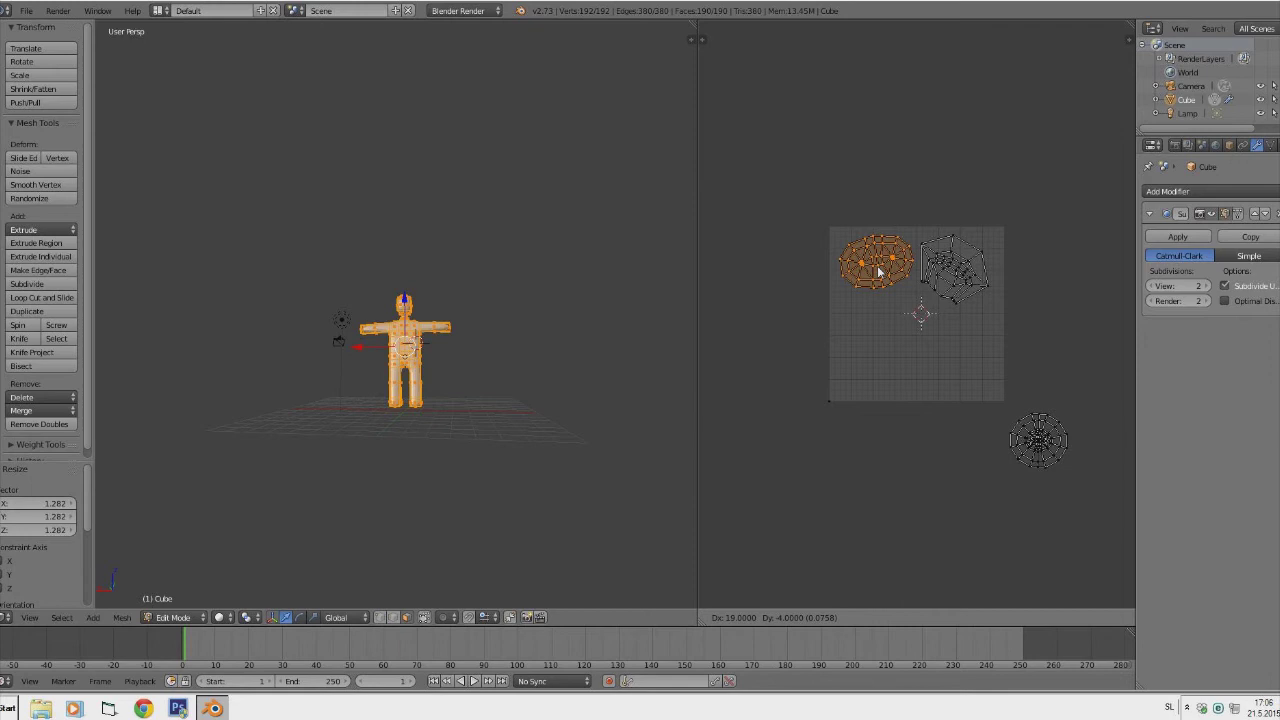
click(878, 270)
Move the round torso UV island into the lower-left area of the UV grid.
key(l)
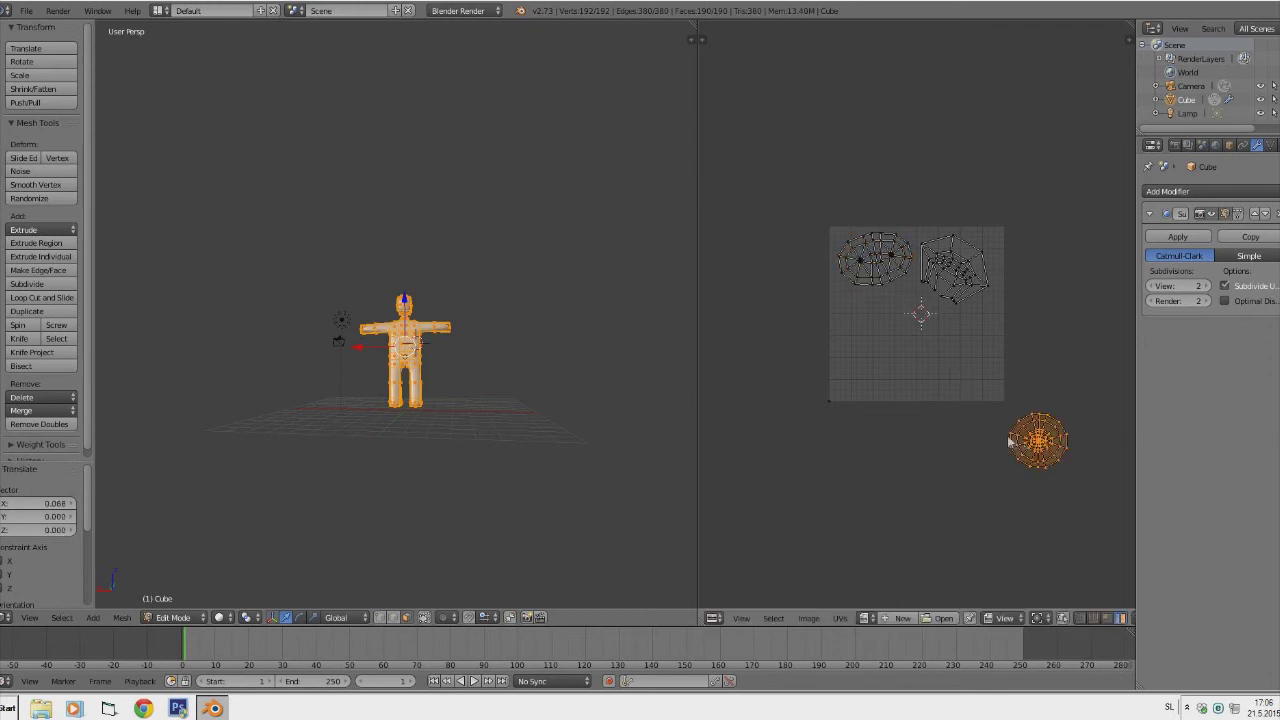
key(g)
click(942, 393)
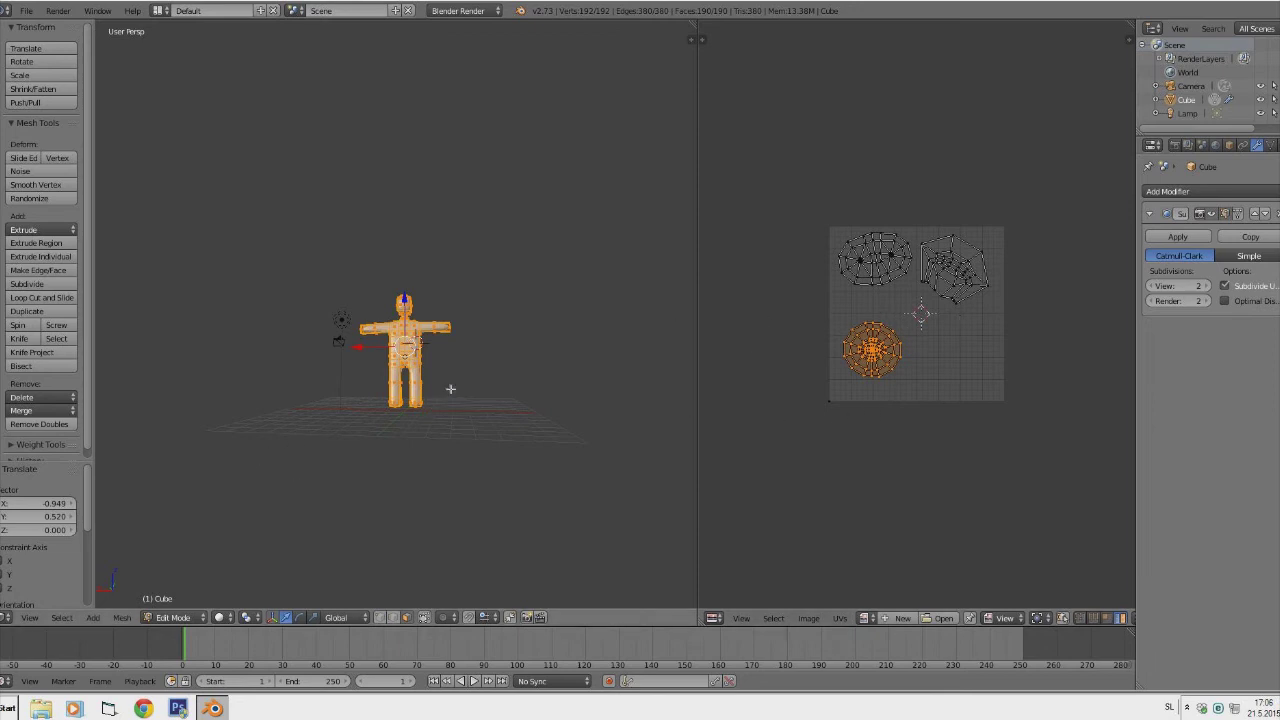
Save the character scene as Runner in the Documents folder.
middle_drag(424, 408, 425, 417)
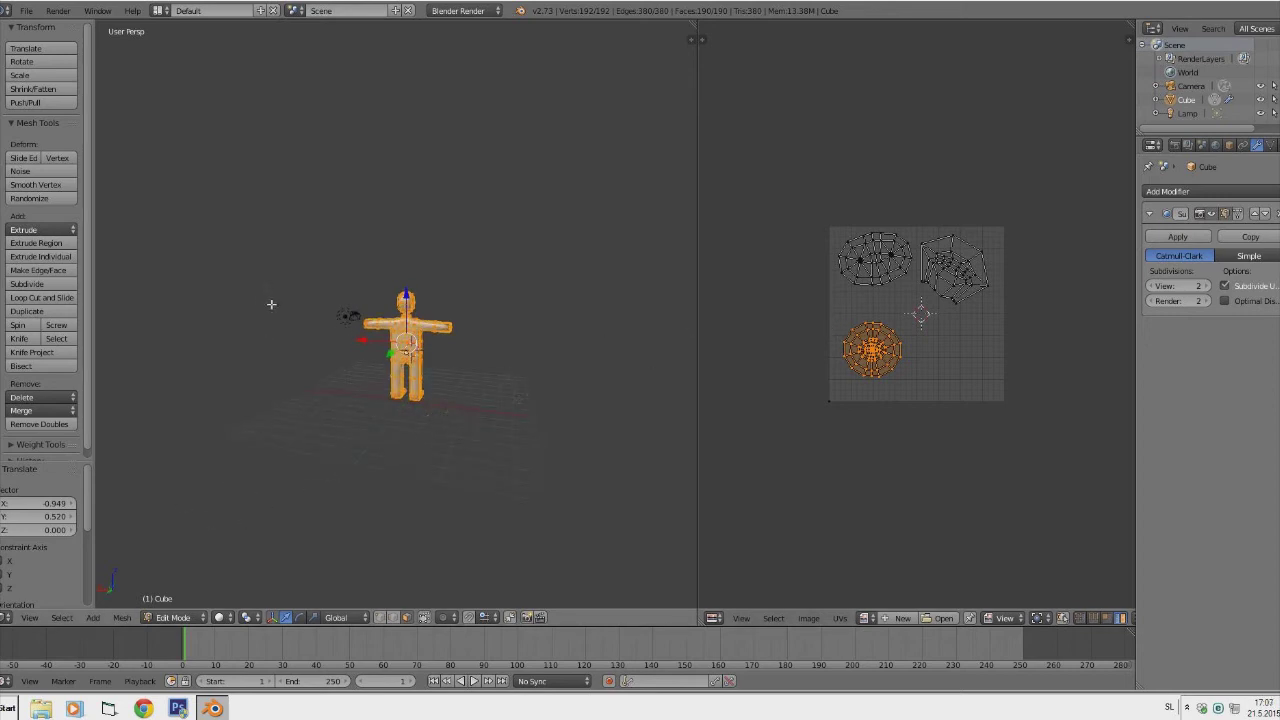
click(27, 11)
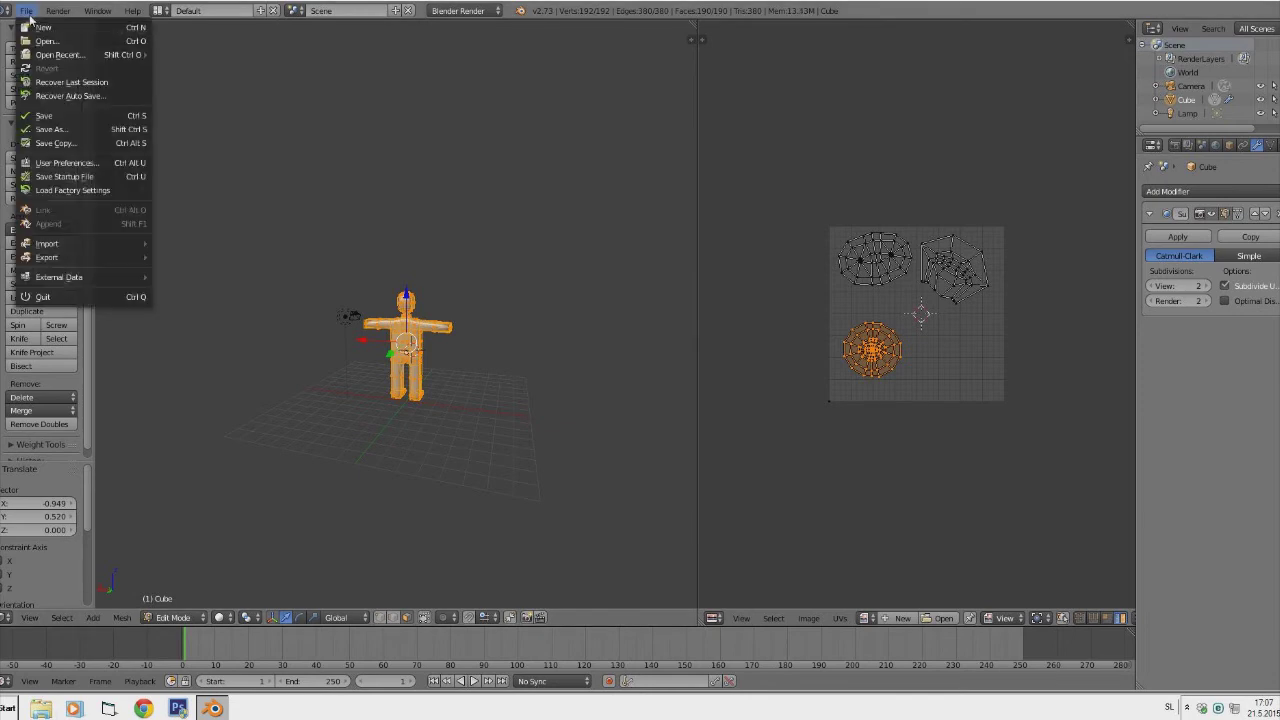
click(55, 116)
click(206, 64)
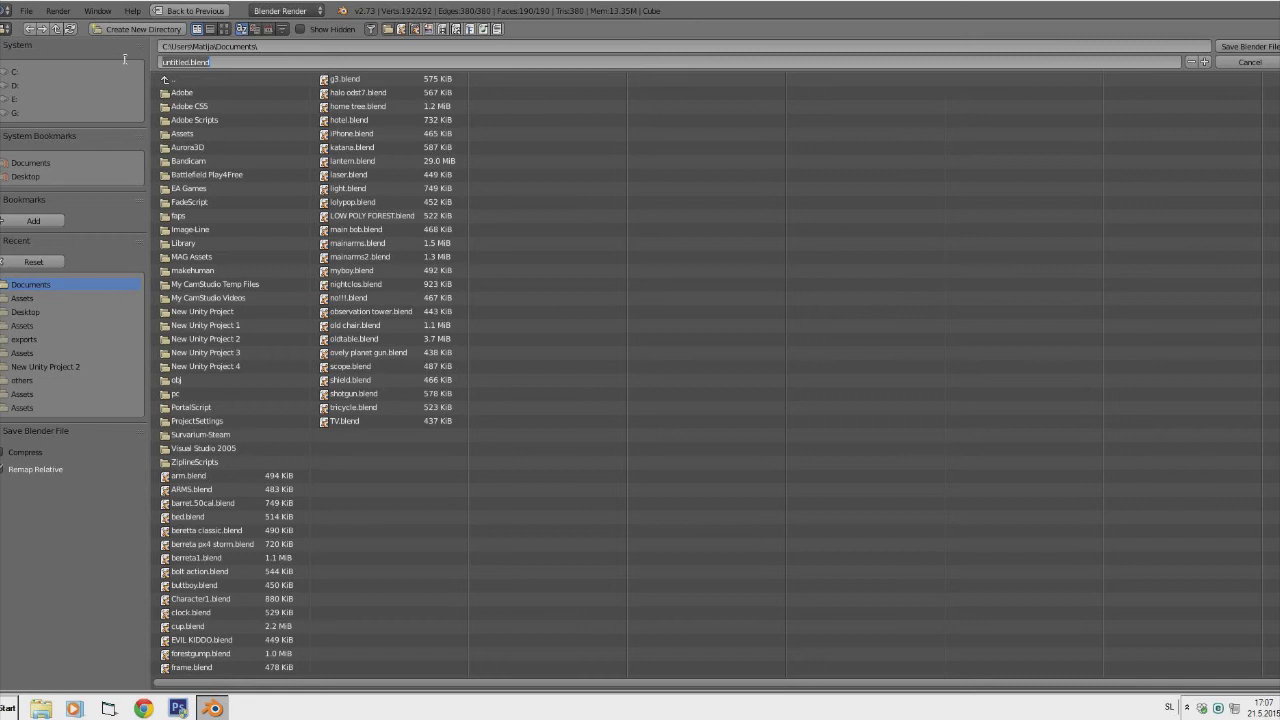
key(BackSpace)
key(Return)
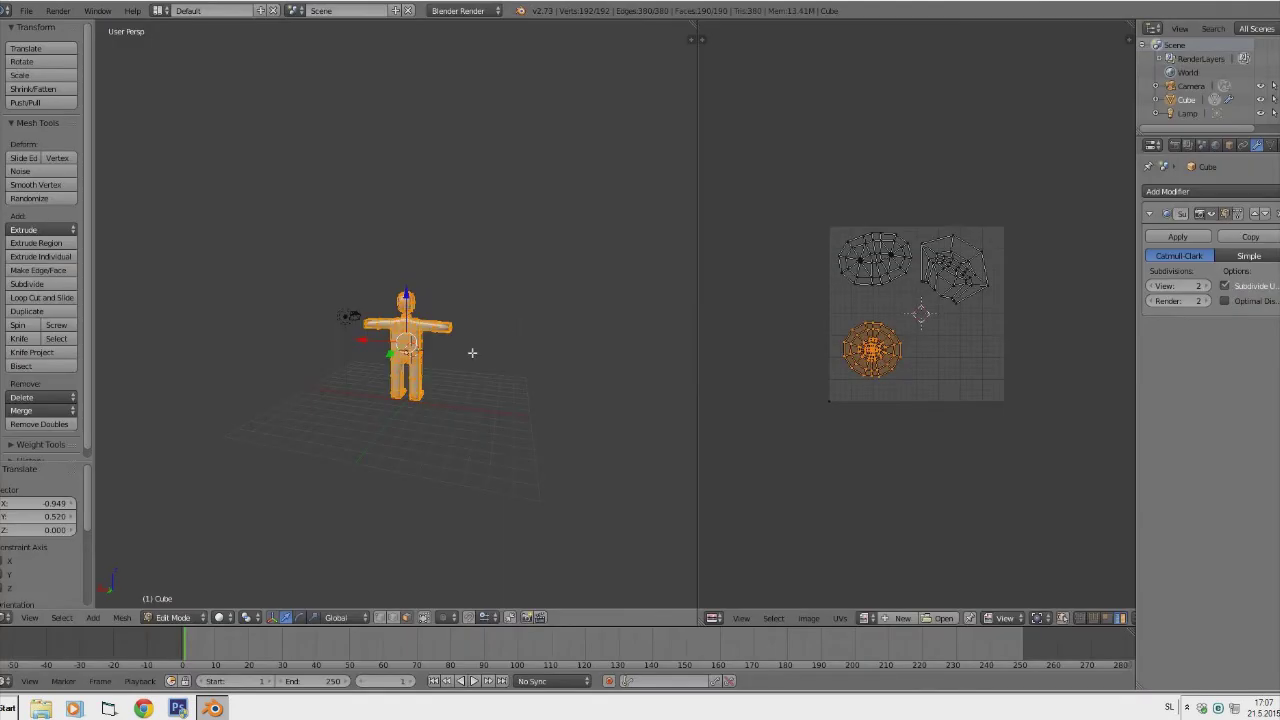
Select all UV islands and export their layout to the Desktop as Runner.png, a 1024 × 1024 PNG with 0.25 fill opacity.
middle_drag(472, 352, 457, 367)
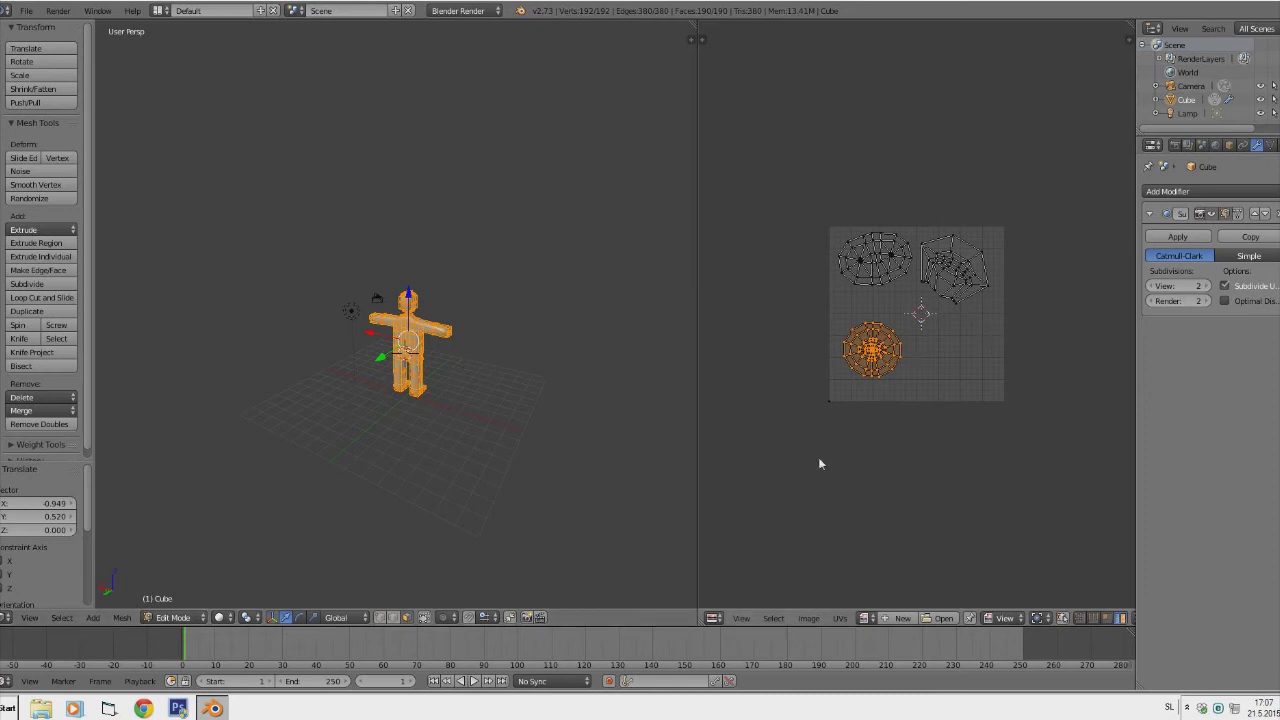
key(b)
drag(800, 456, 1089, 175)
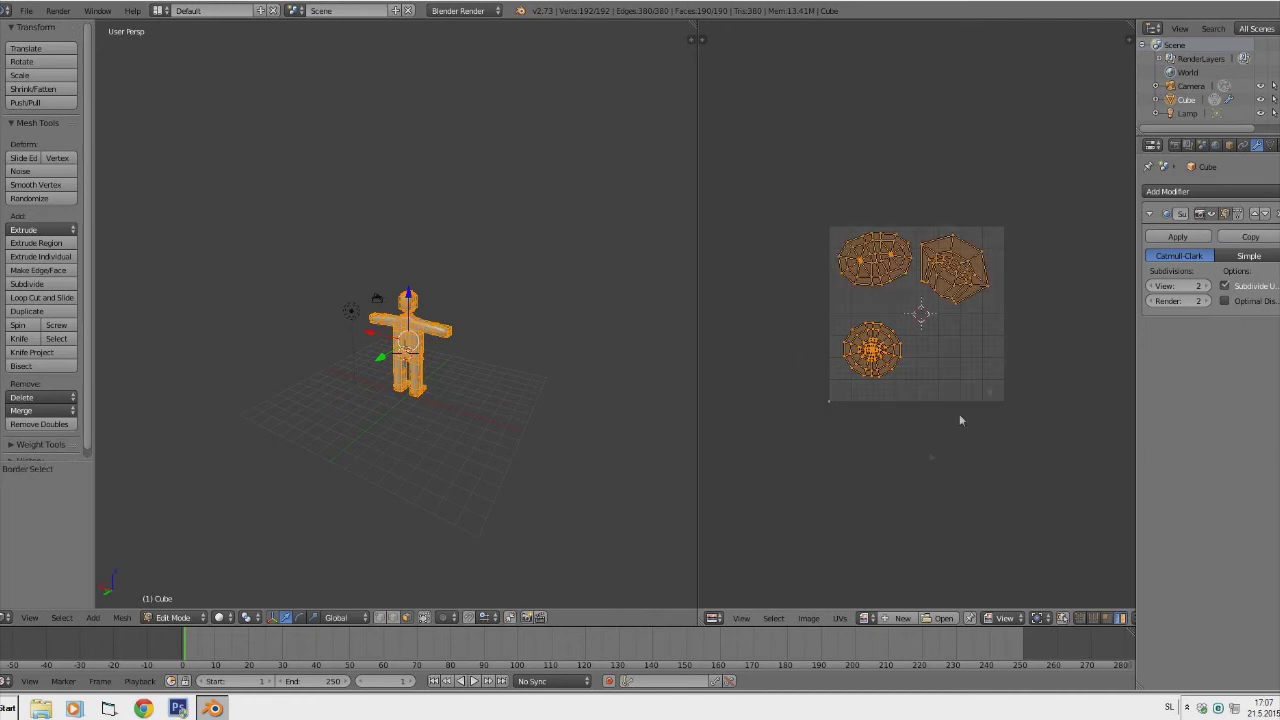
click(846, 622)
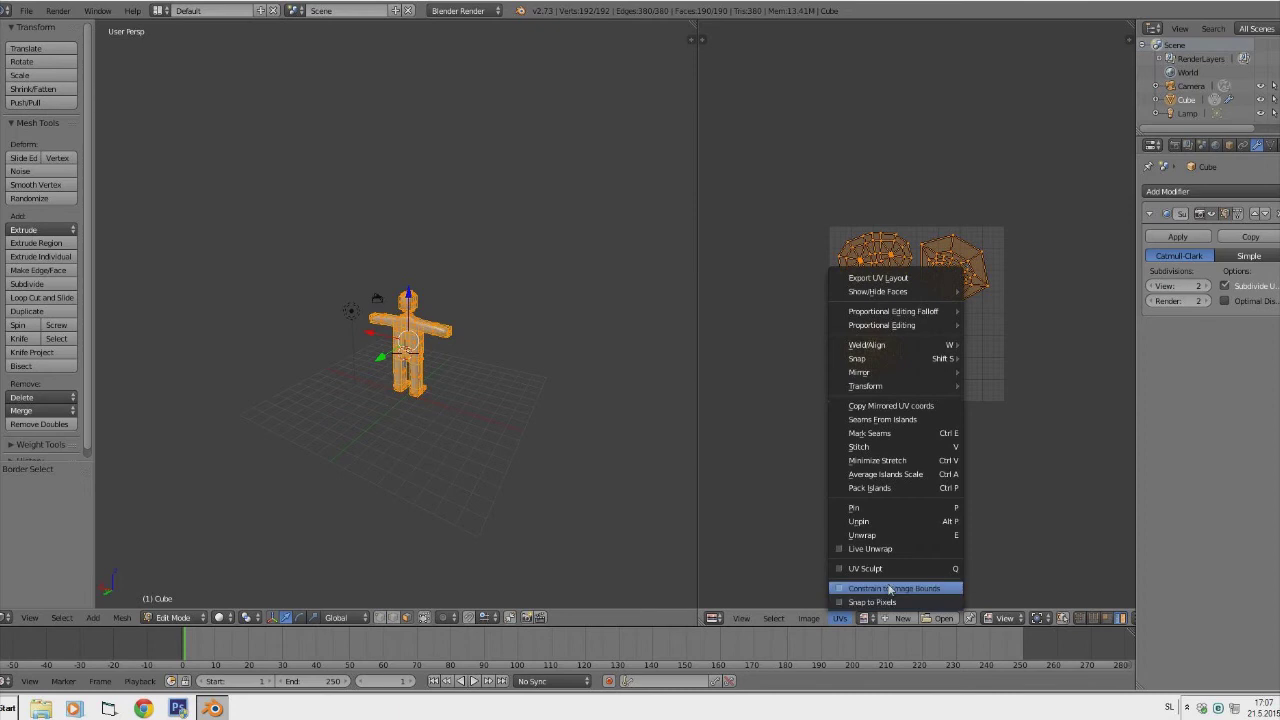
click(915, 278)
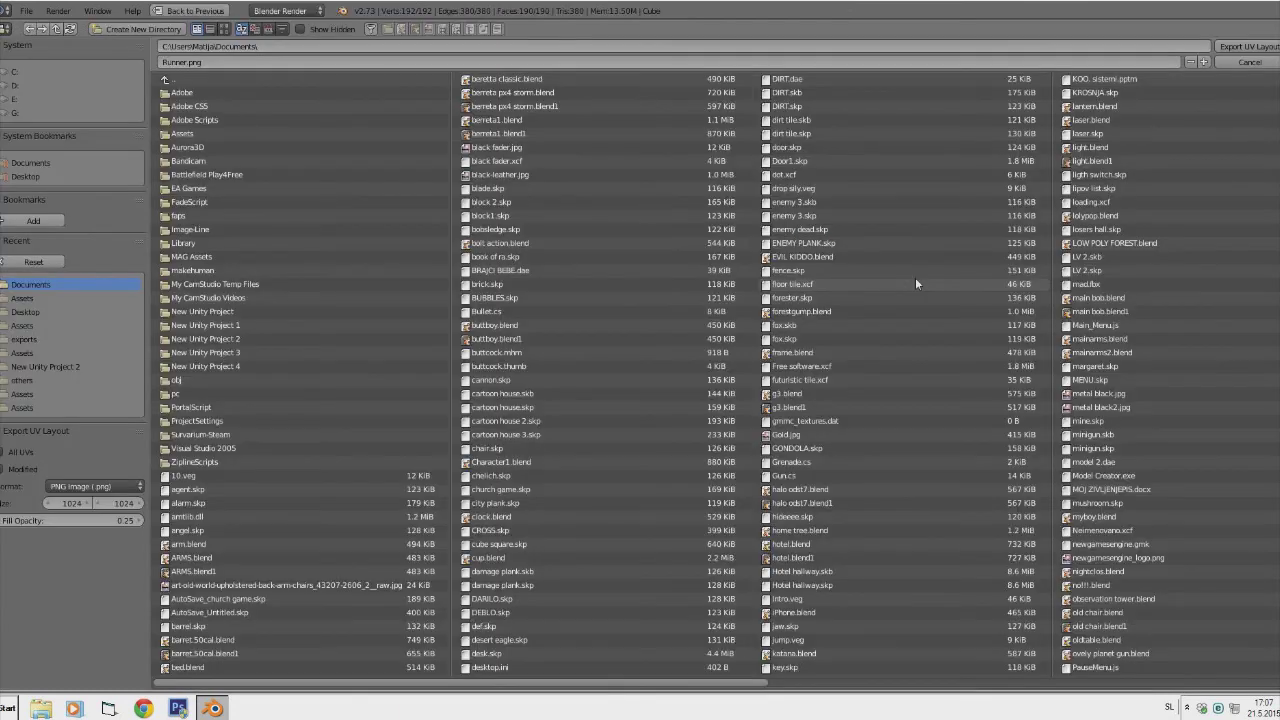
click(33, 176)
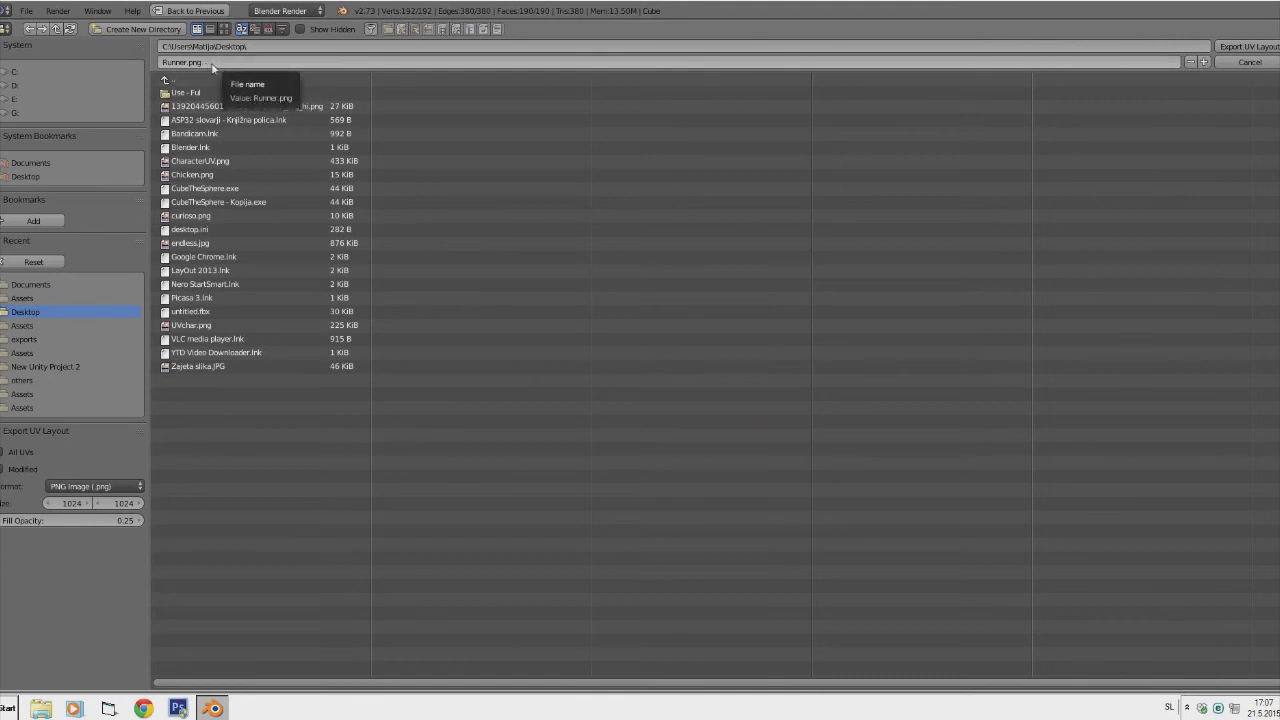
click(1270, 47)
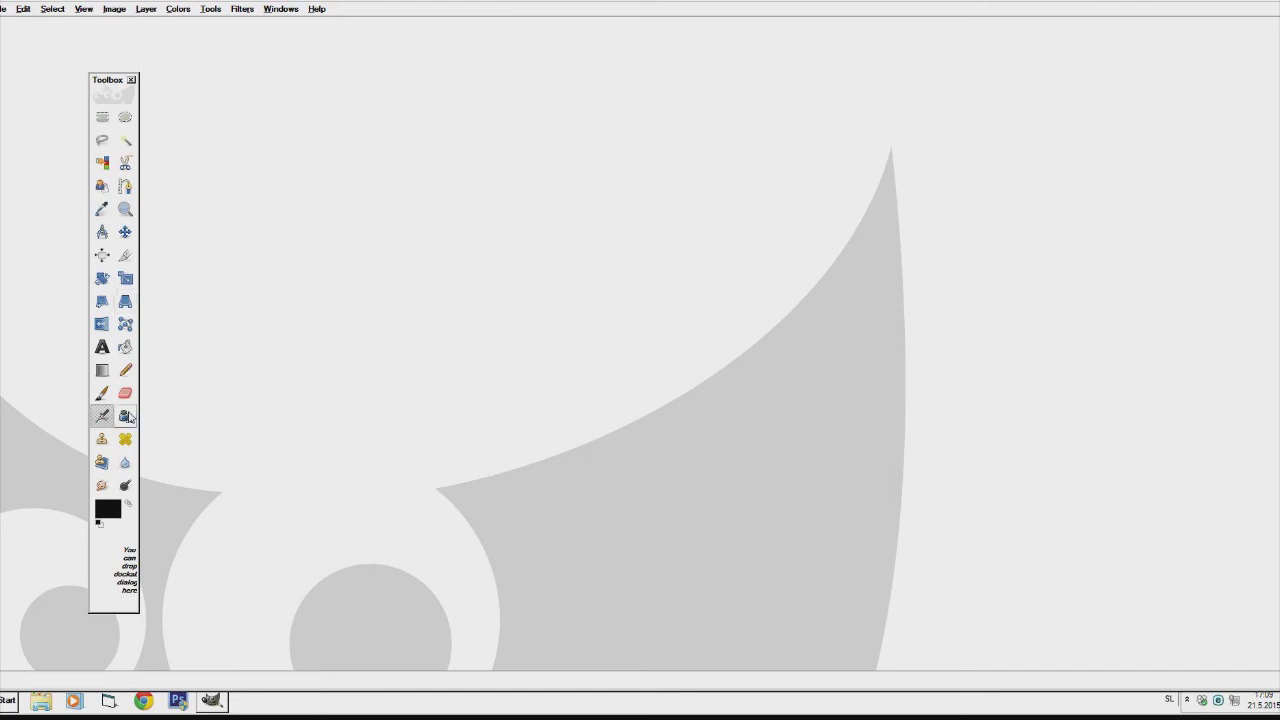
Switch to GIMP, close its toolbox and create a new one.
click(131, 81)
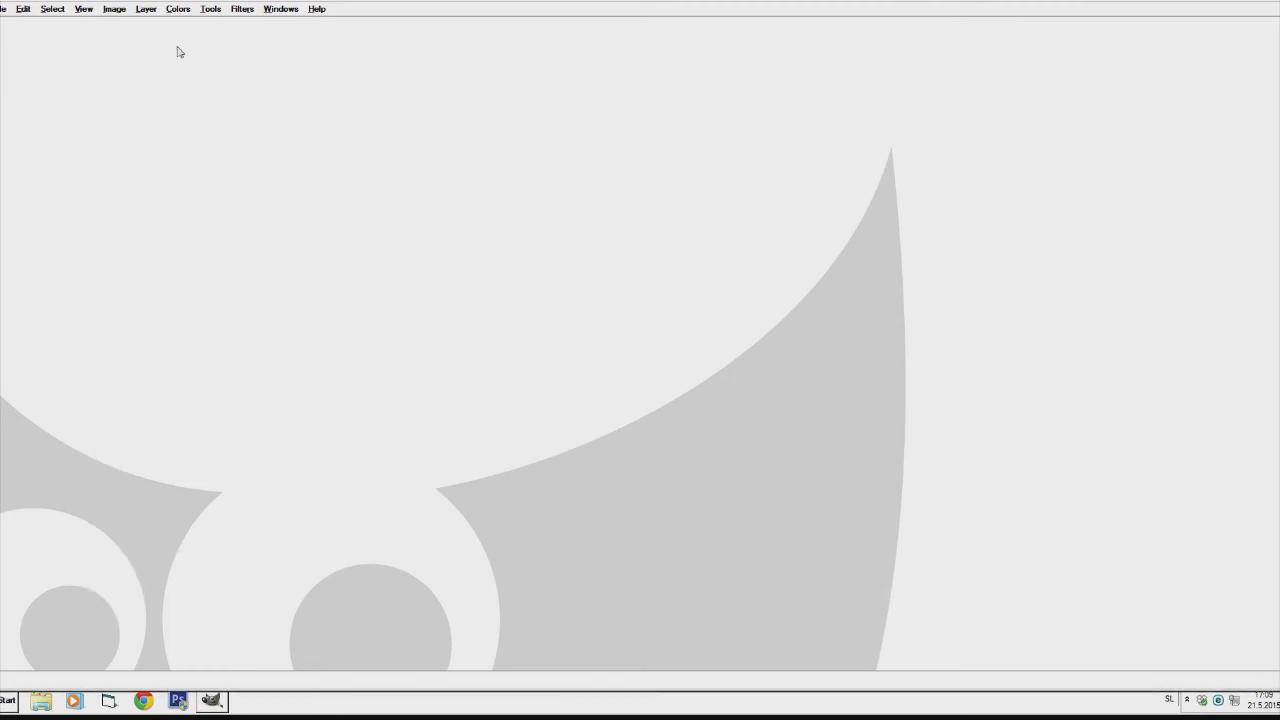
click(280, 9)
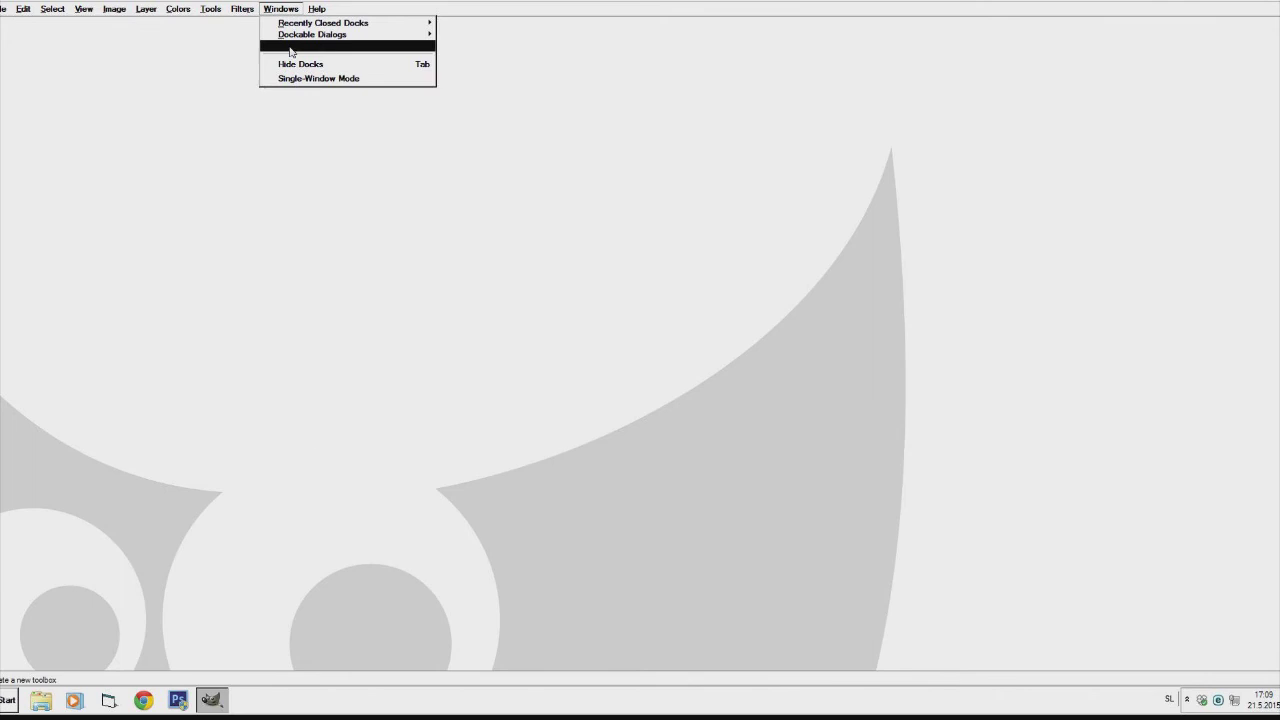
click(291, 47)
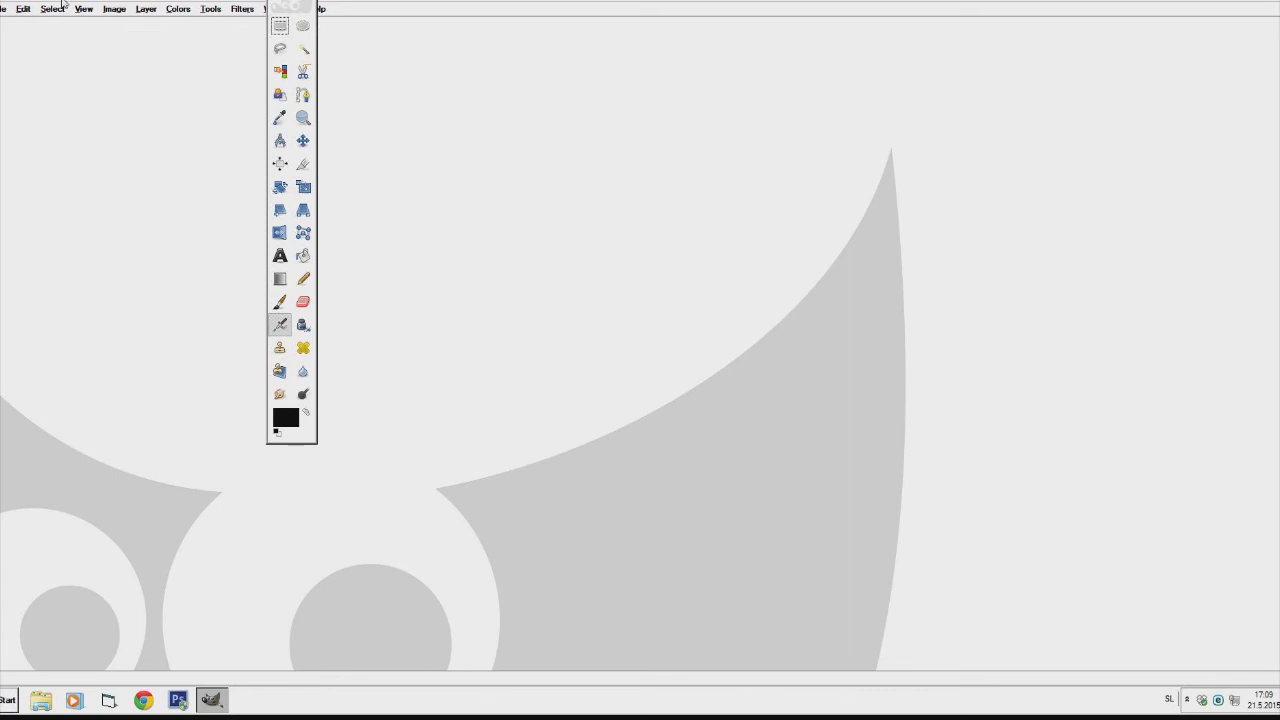
Open Runner.png from the Desktop.
click(2, 10)
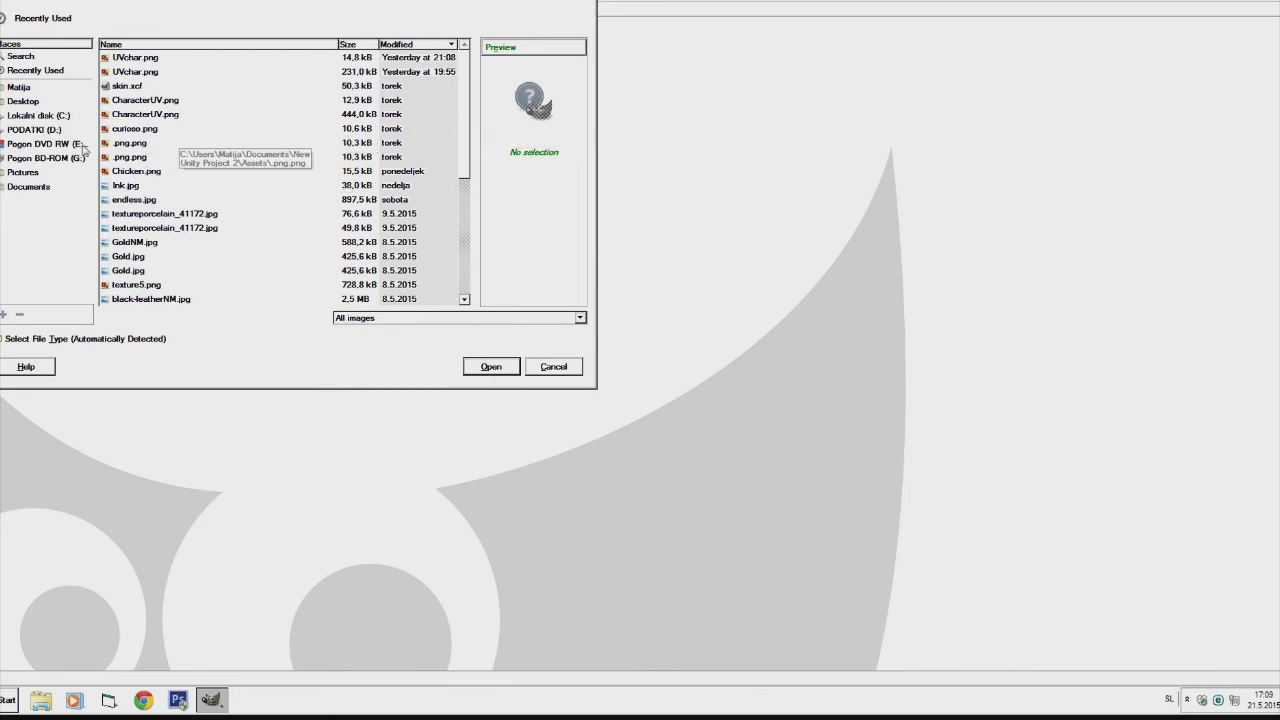
click(12, 104)
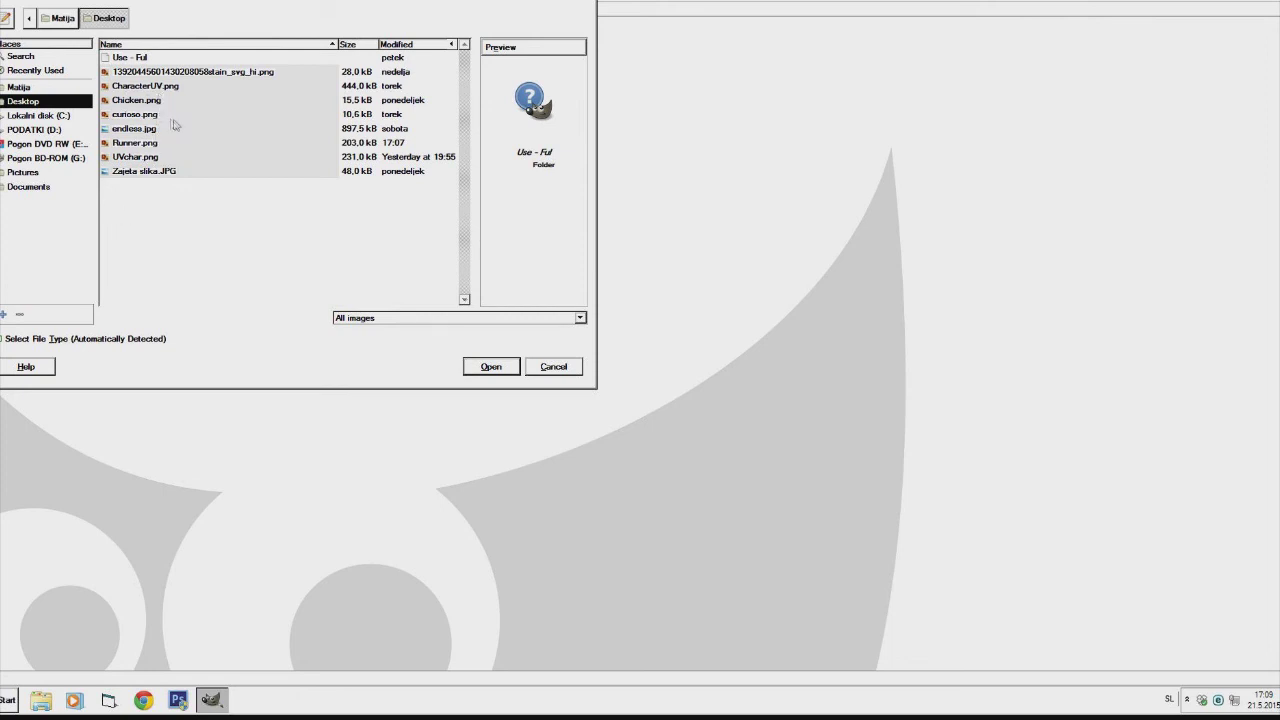
click(130, 144)
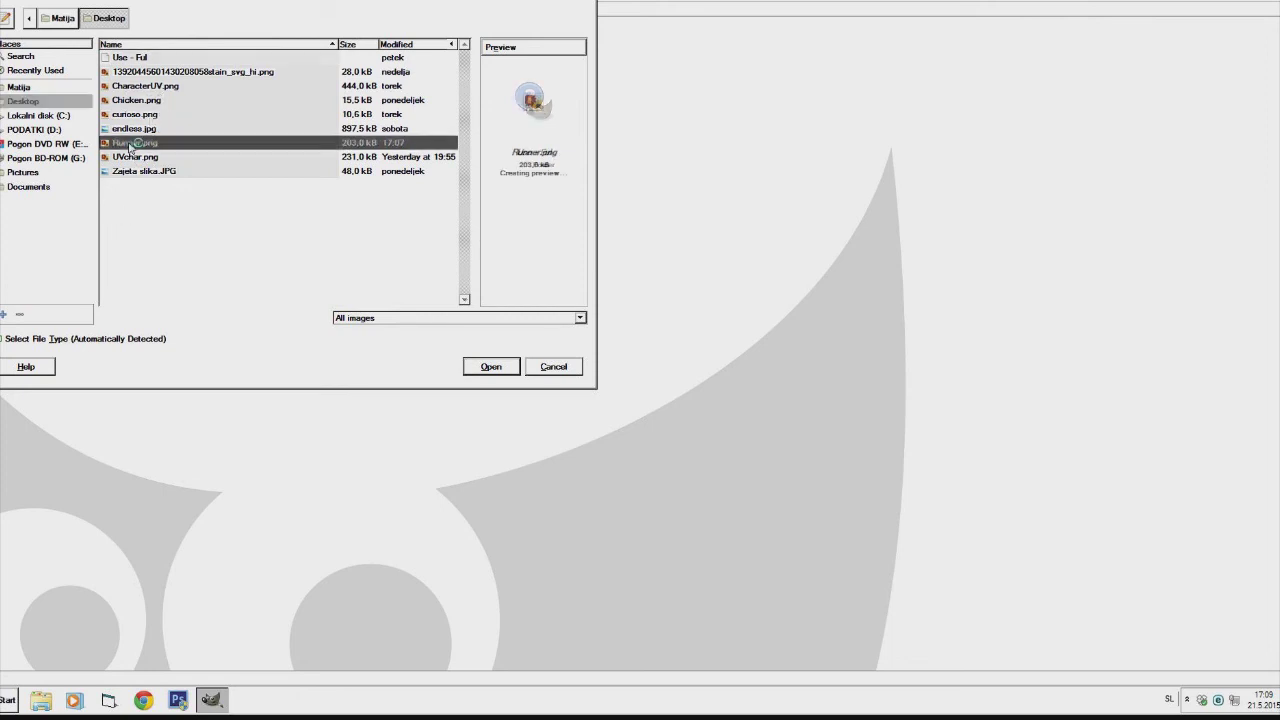
click(490, 366)
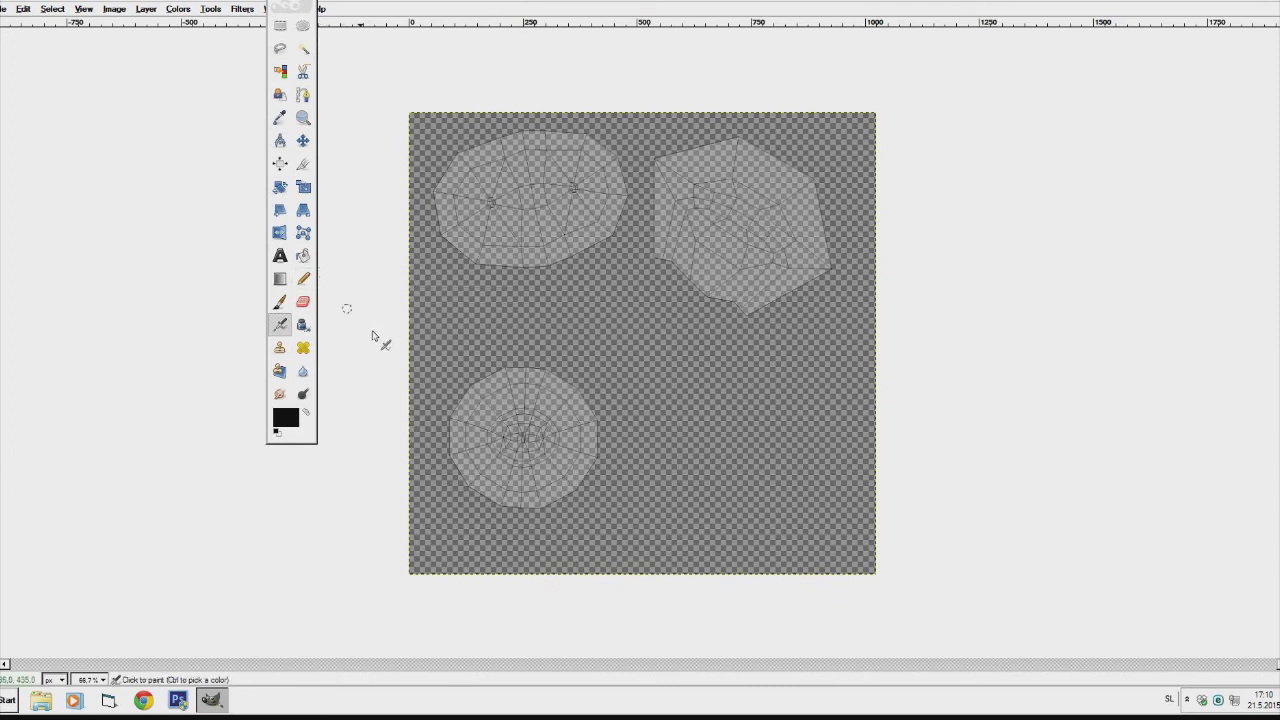
Fuzzy-select the transparent background around the UV islands and invert the selection so only the islands can be painted.
click(303, 51)
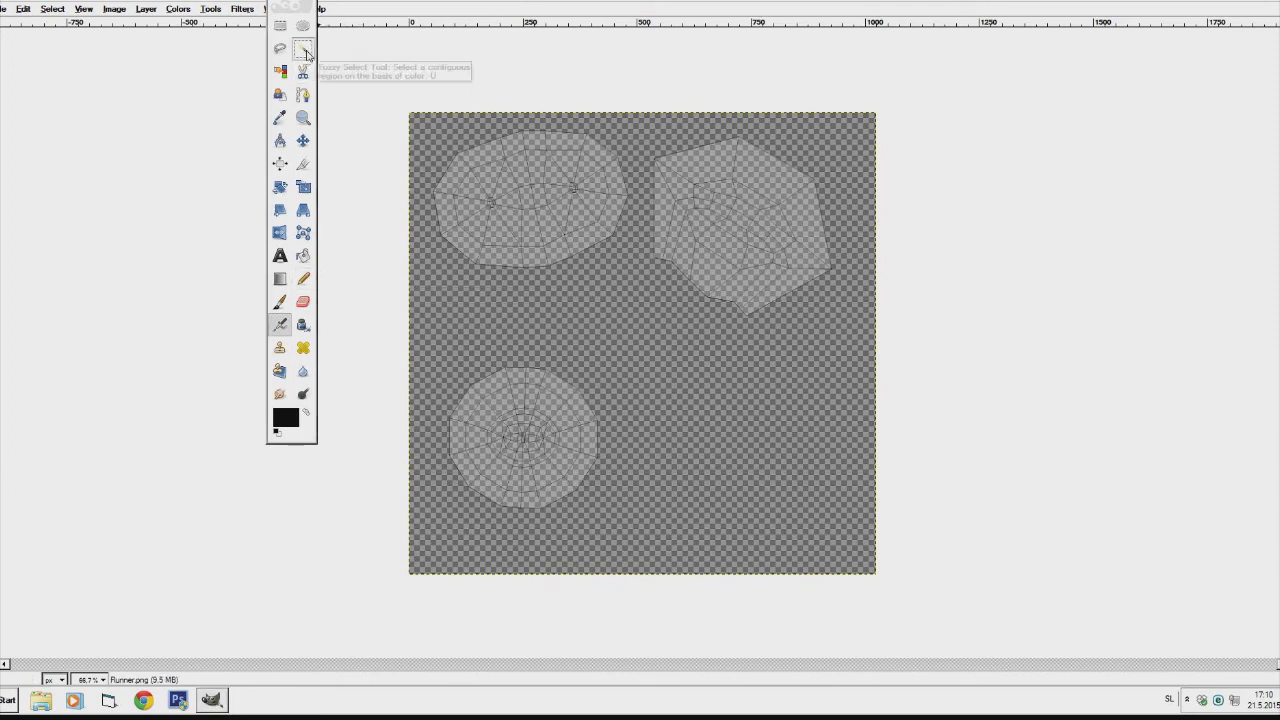
right_click(631, 346)
click(626, 343)
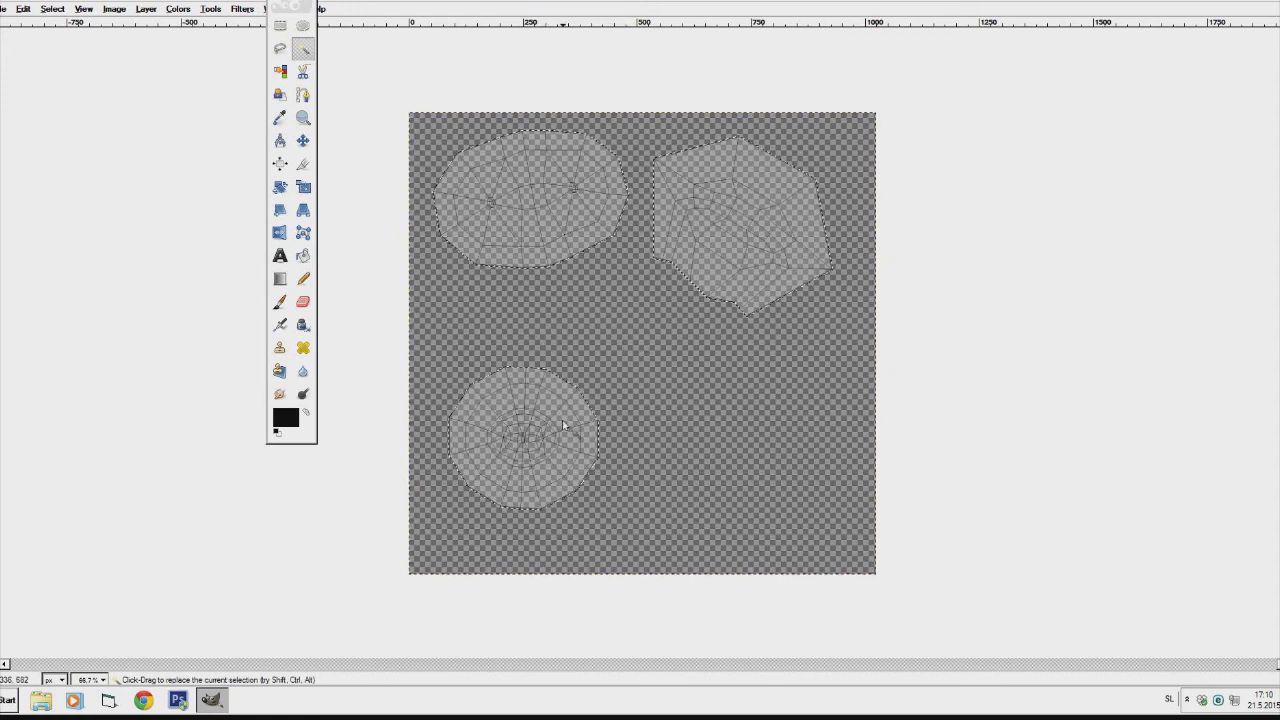
key(ctrl)
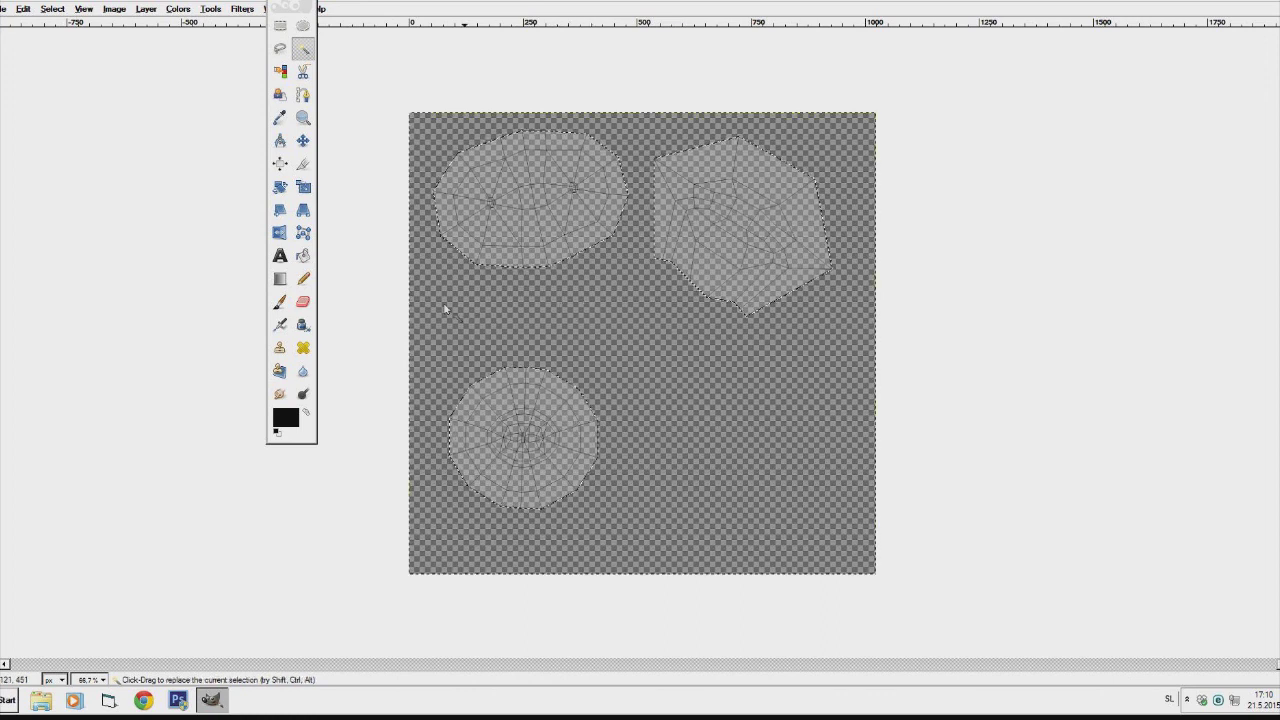
Set up the Paintbrush with the 2. Hardness 100 brush and a size of about 185.21.
click(280, 303)
double_click(280, 303)
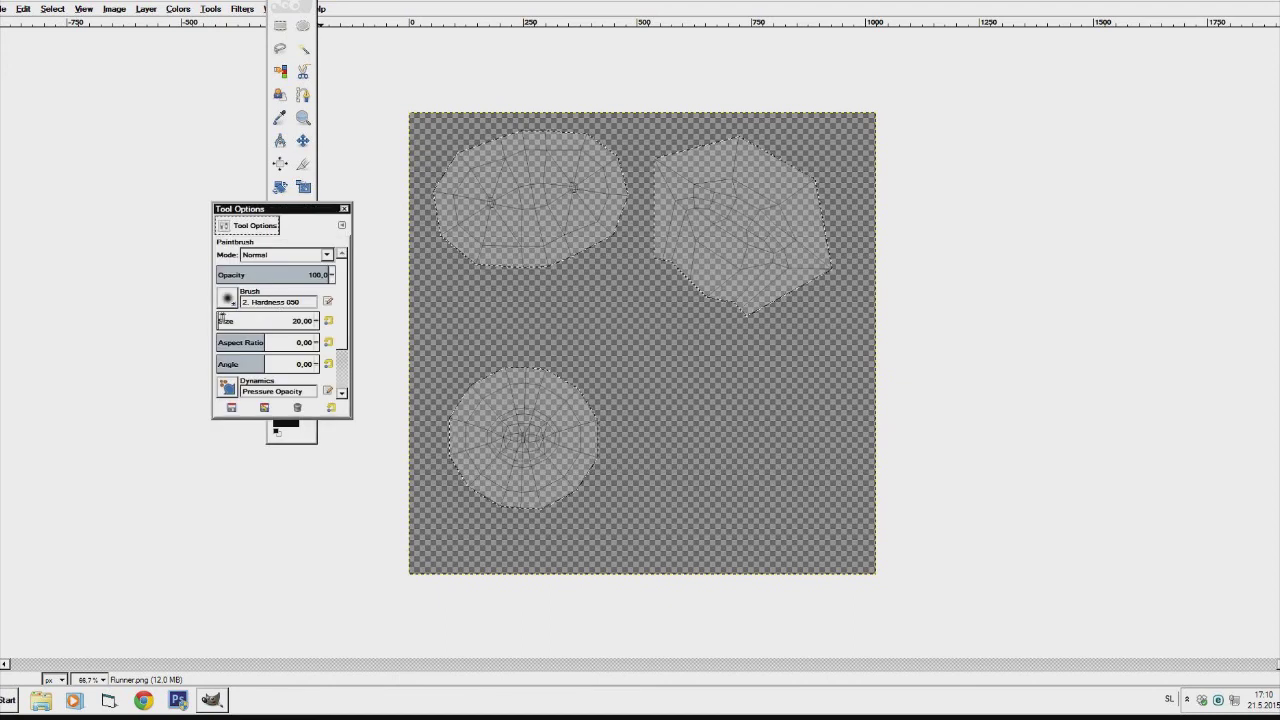
drag(219, 320, 235, 321)
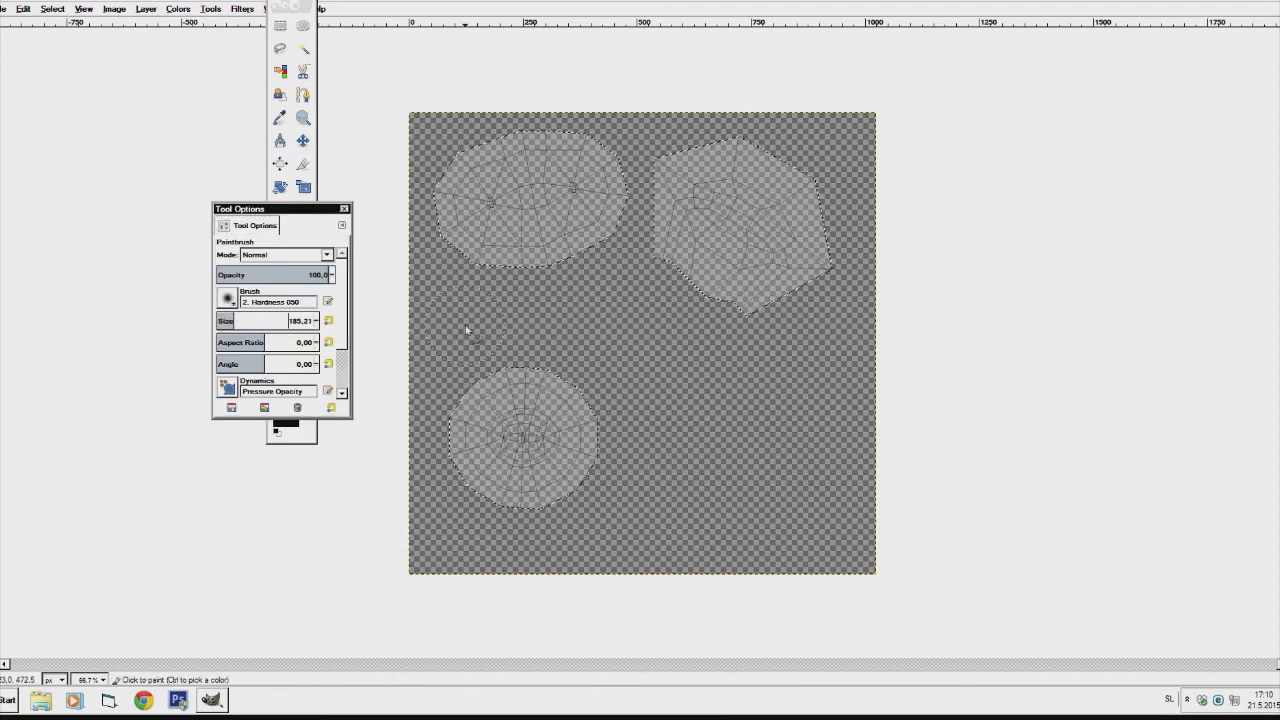
click(228, 300)
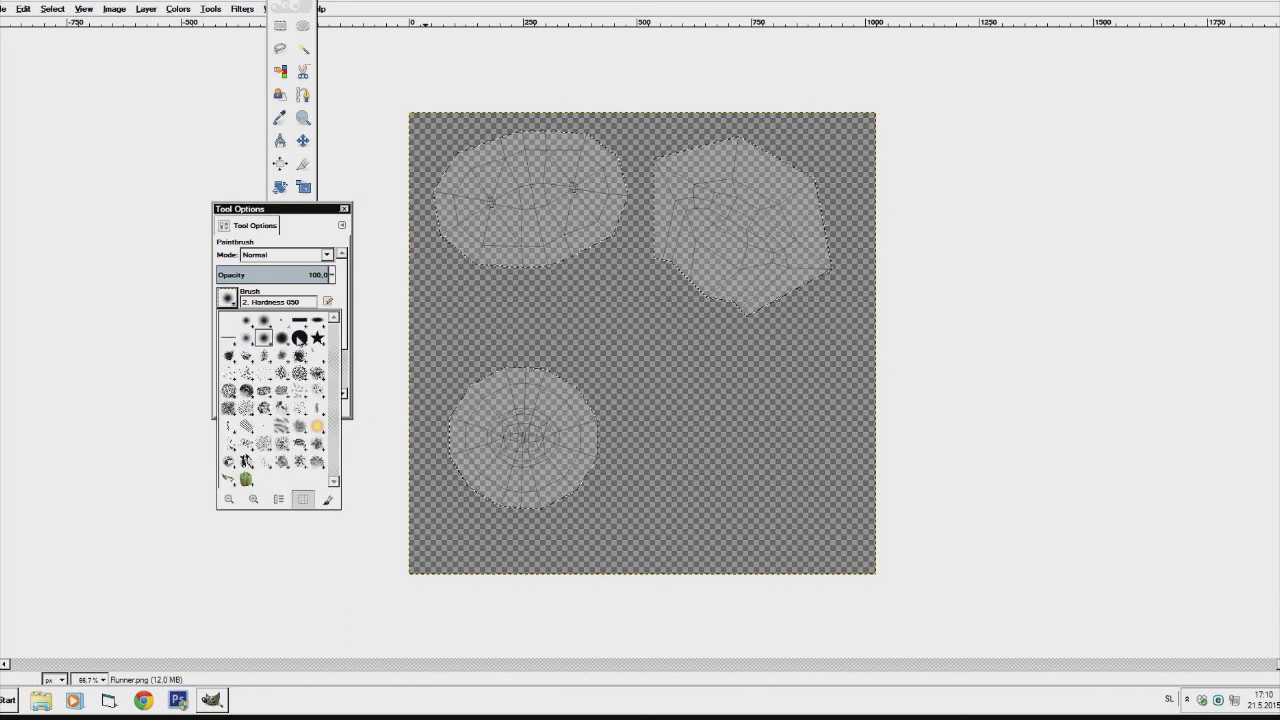
click(299, 338)
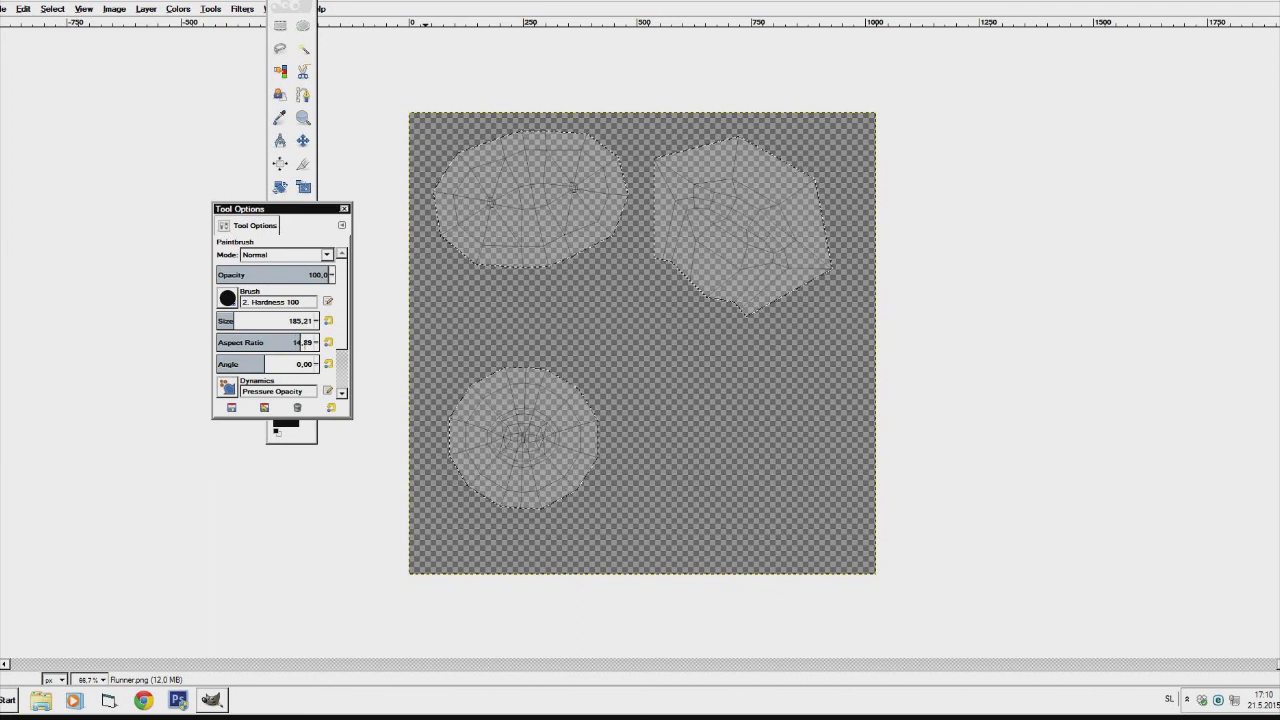
Set the Paintbrush aspect ratio to about -1.56 and close the tool options.
drag(284, 342, 291, 343)
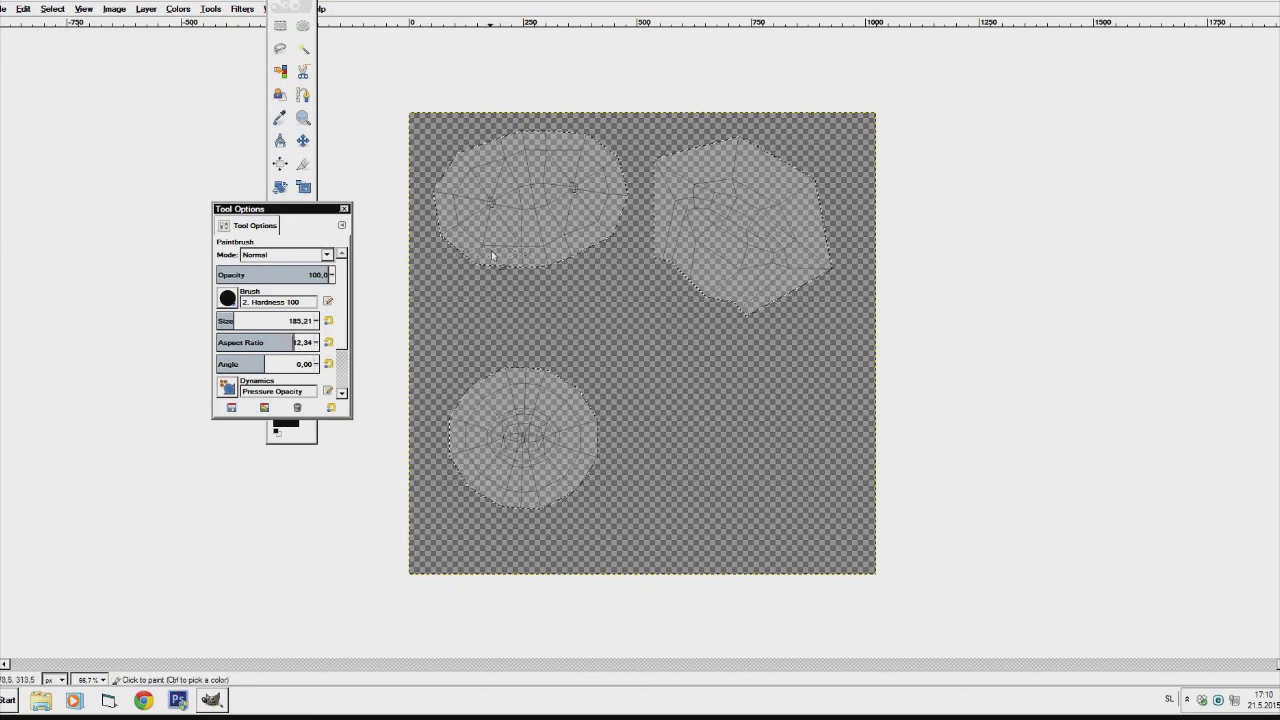
drag(278, 342, 218, 342)
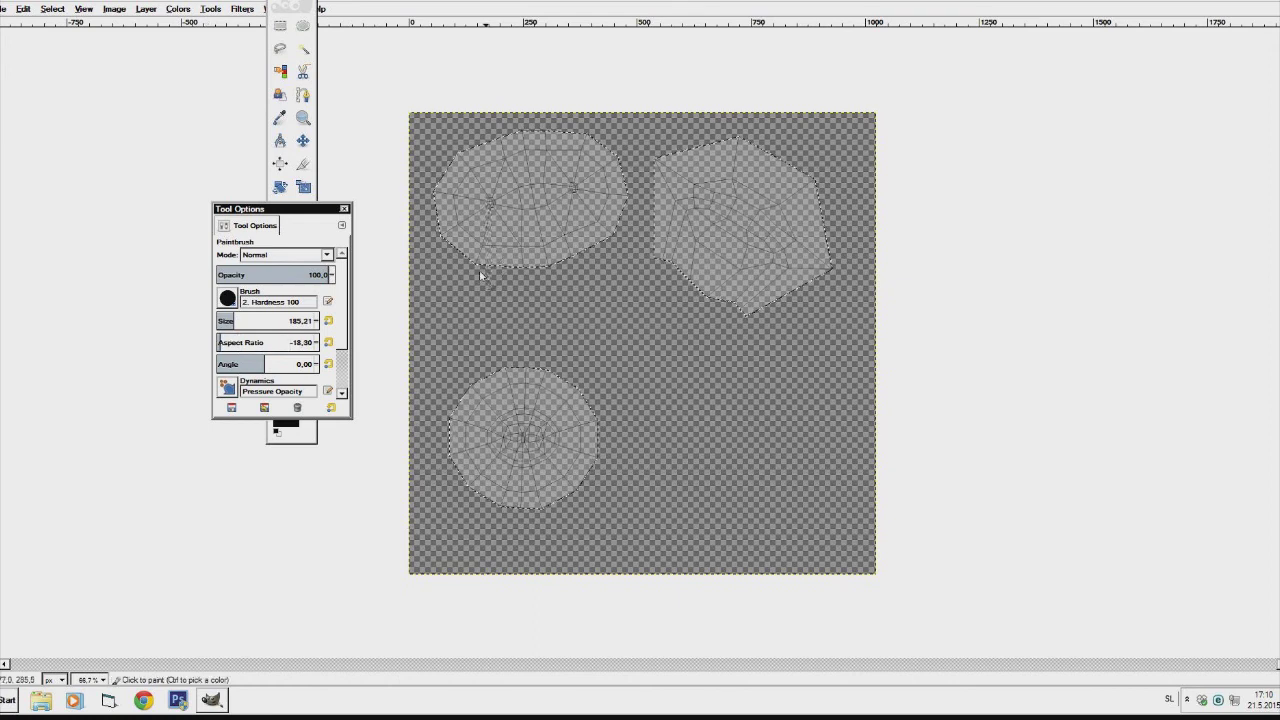
drag(222, 344, 284, 342)
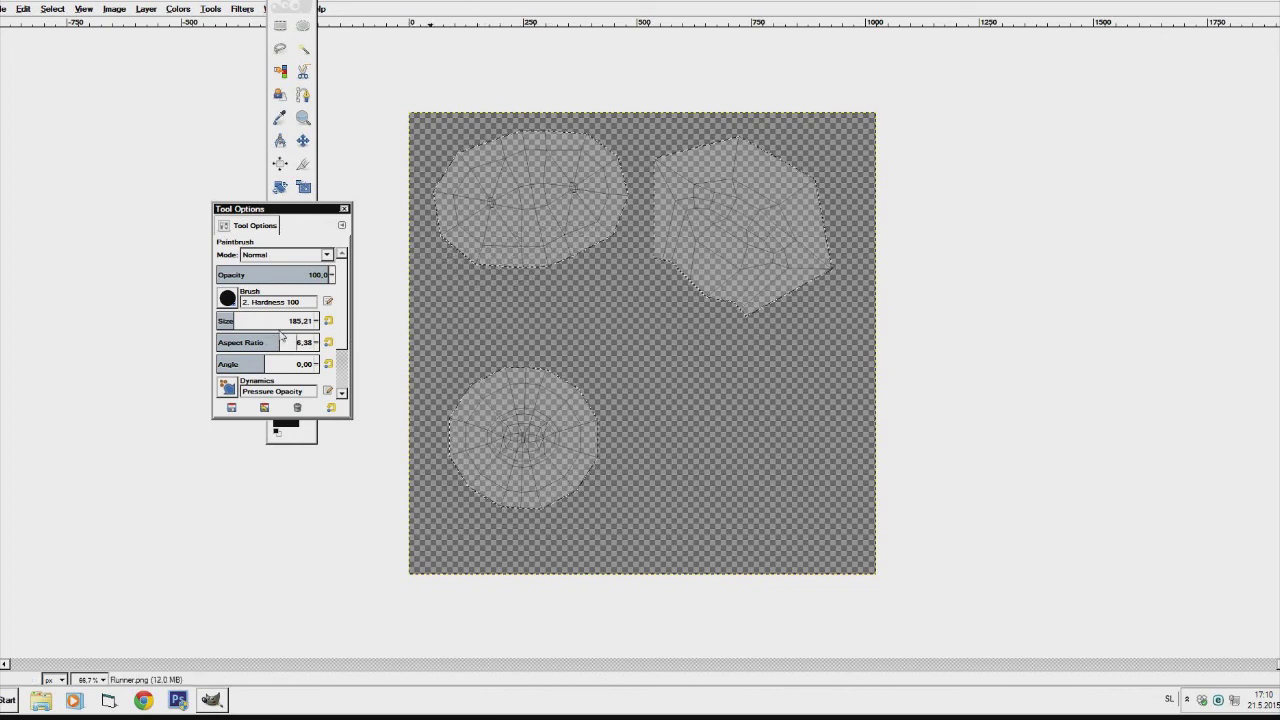
drag(272, 342, 264, 343)
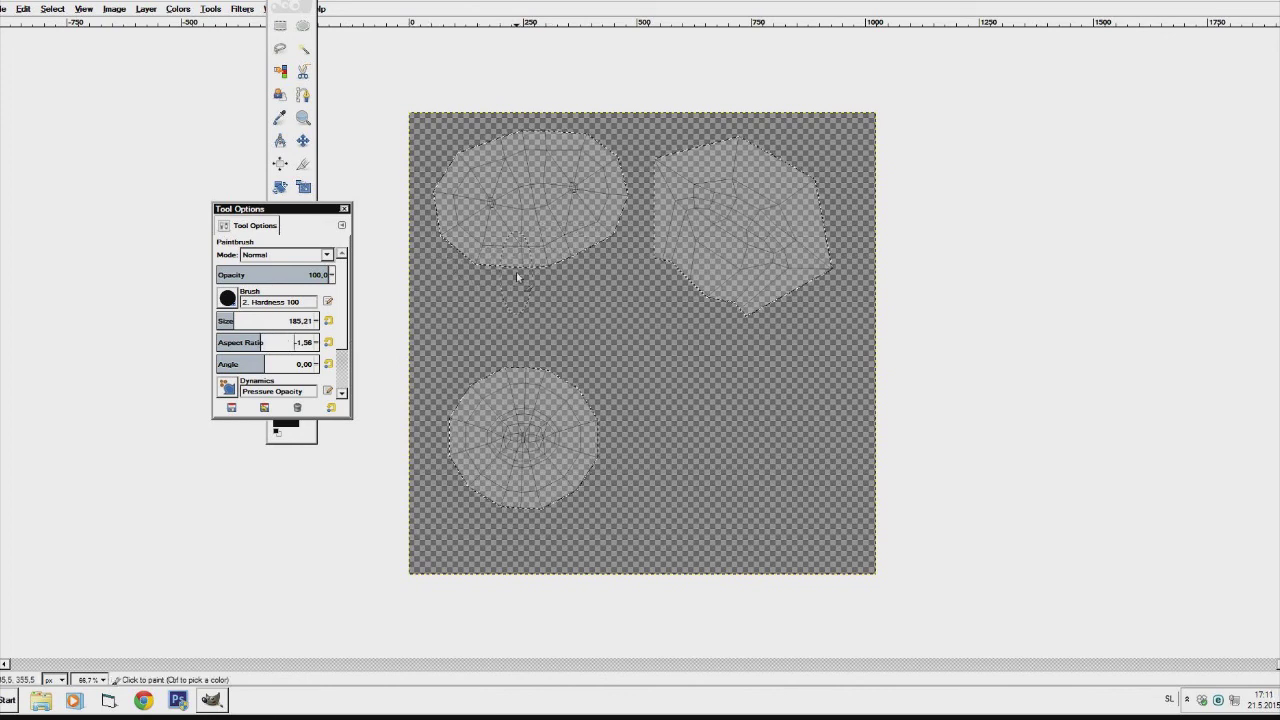
scroll(310, 346, down, 2)
drag(344, 338, 343, 378)
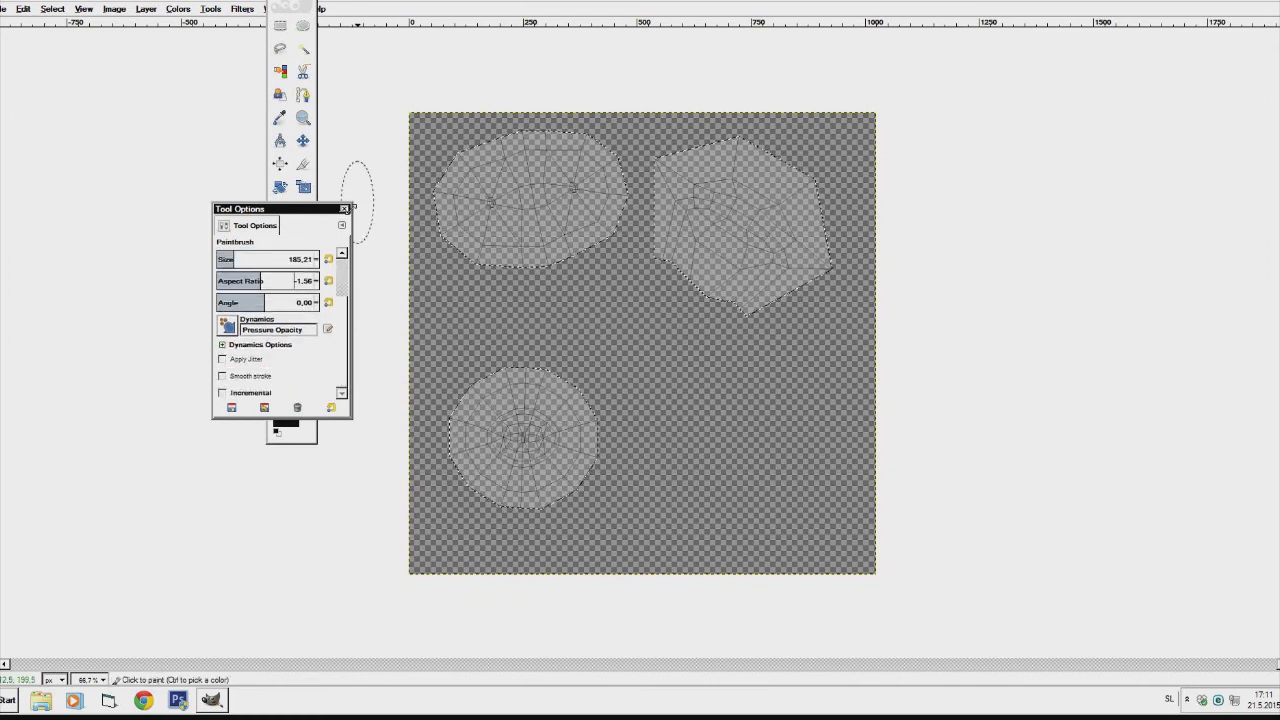
click(345, 213)
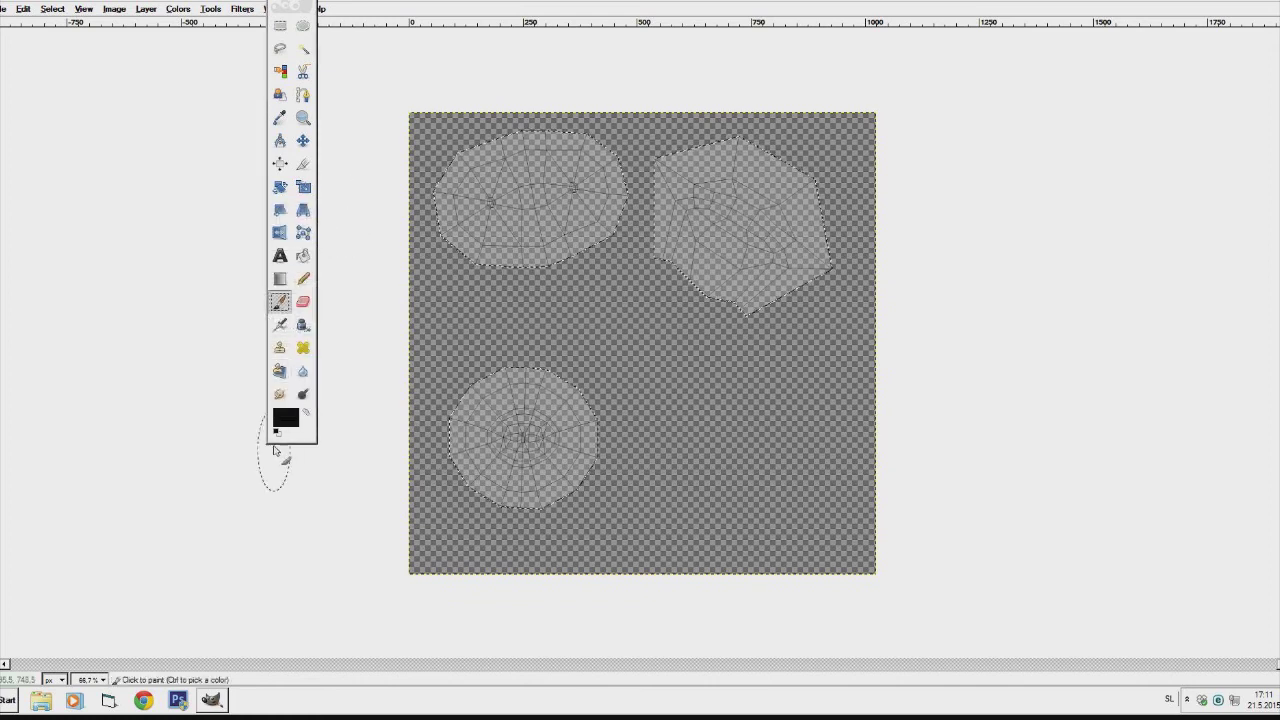
Set the foreground colour to skin tone f8e4c6 and paint the entire head UV island with it.
click(280, 418)
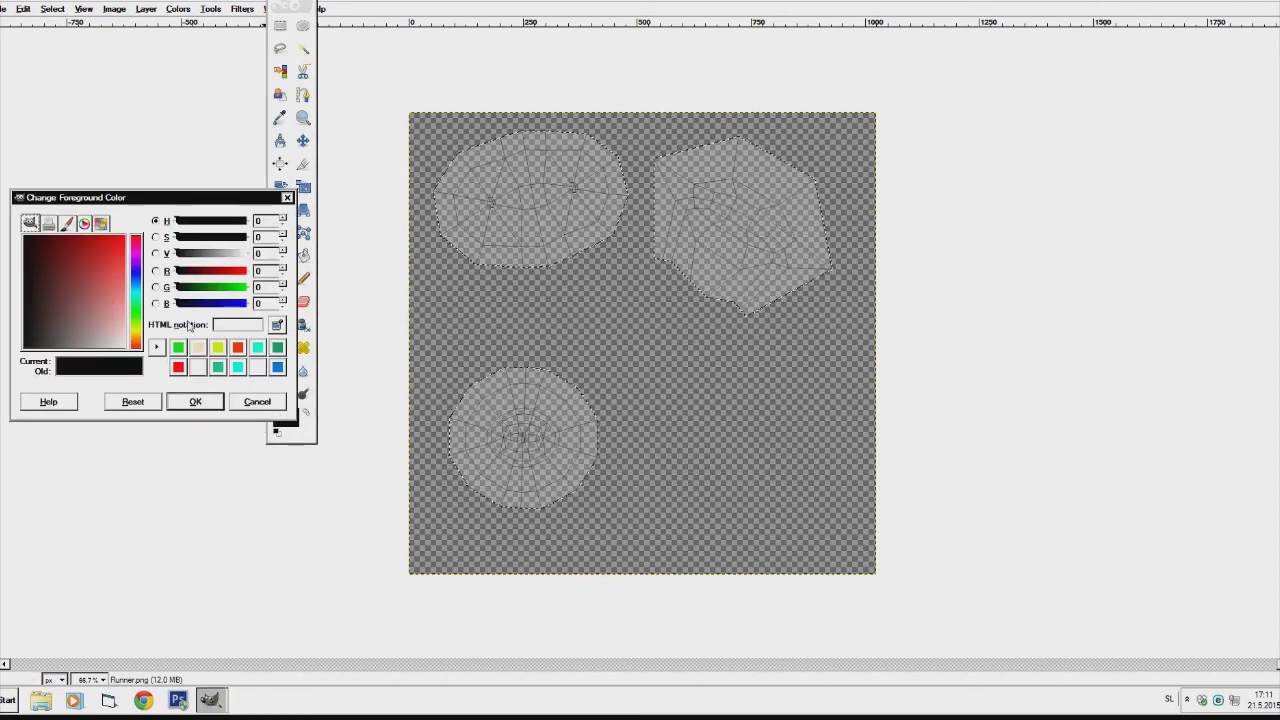
click(196, 348)
mouse_move(106, 328)
mouse_down()
mouse_move(124, 338)
mouse_move(125, 327)
mouse_up()
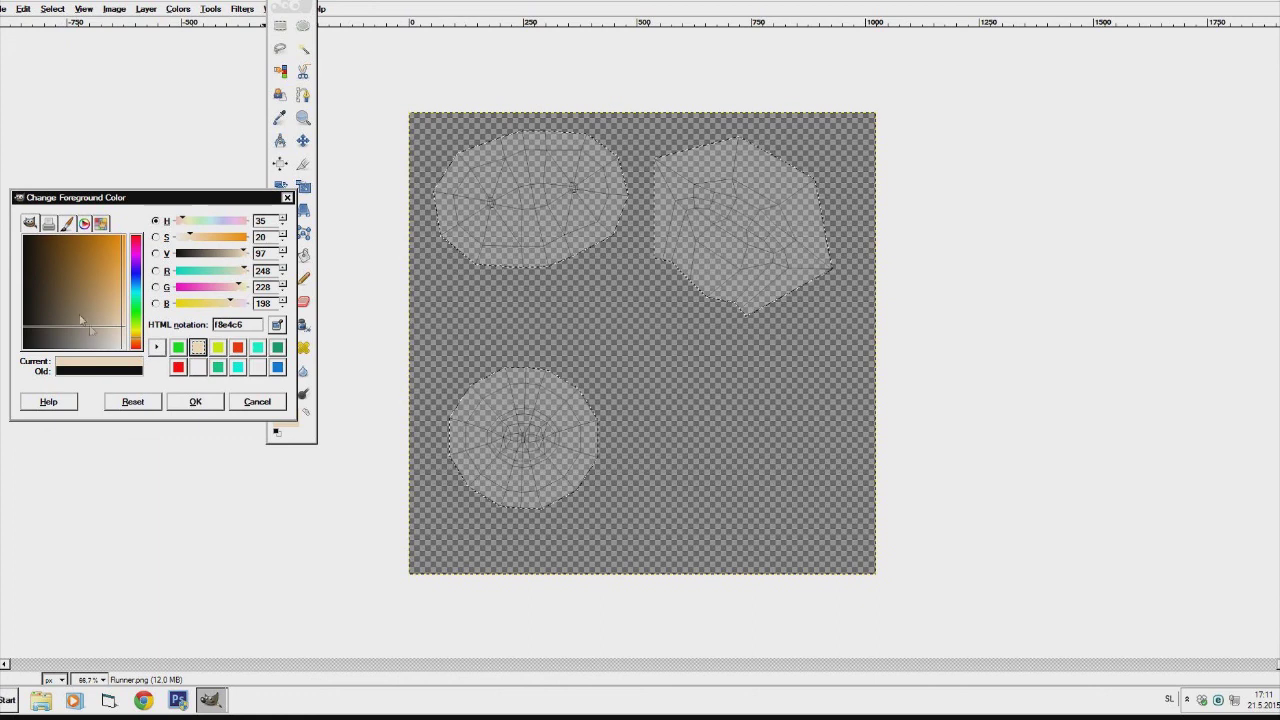
click(195, 401)
mouse_move(697, 261)
mouse_down()
mouse_move(700, 280)
mouse_move(700, 232)
mouse_move(762, 295)
mouse_move(792, 226)
mouse_move(820, 265)
mouse_move(765, 165)
mouse_move(738, 215)
mouse_move(740, 182)
mouse_move(692, 215)
mouse_move(711, 195)
mouse_move(689, 186)
mouse_move(663, 214)
mouse_move(674, 243)
mouse_move(727, 290)
mouse_move(766, 263)
mouse_move(808, 194)
mouse_move(814, 263)
mouse_move(768, 360)
mouse_up()
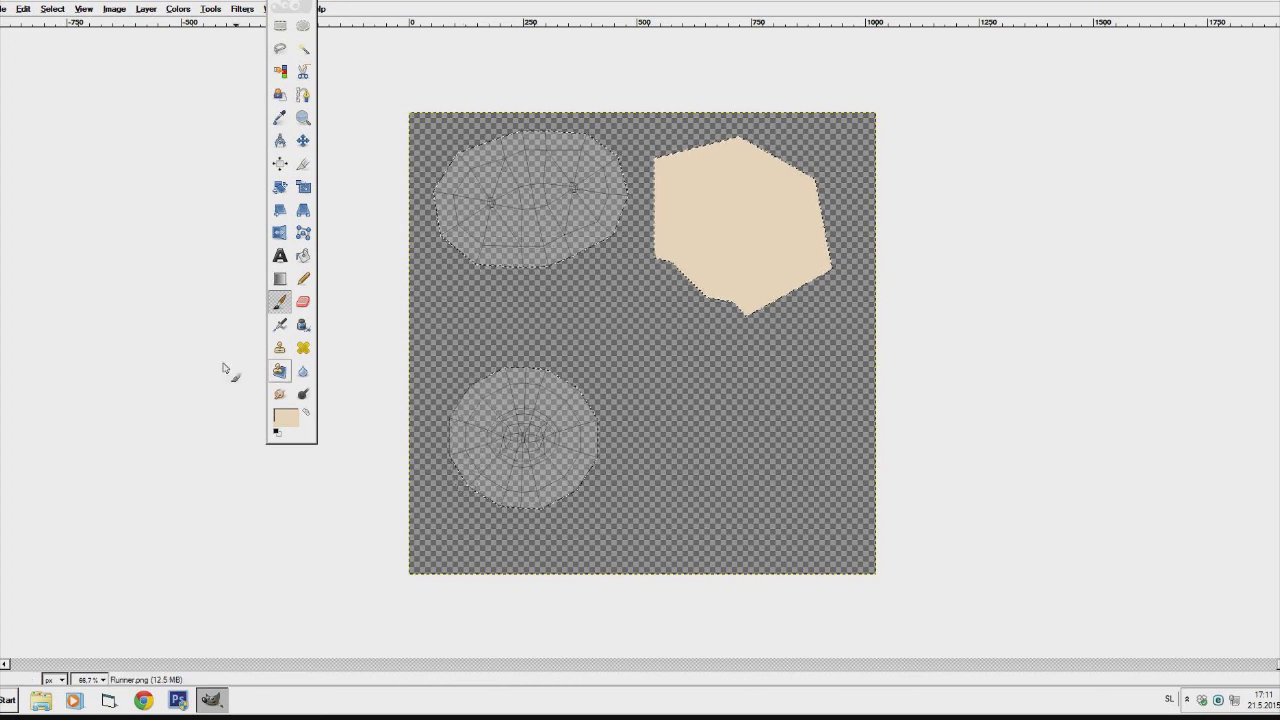
Set the foreground colour to bright green 11f61c and paint the entire oval UV island beside the skin-toned head island with it.
click(292, 424)
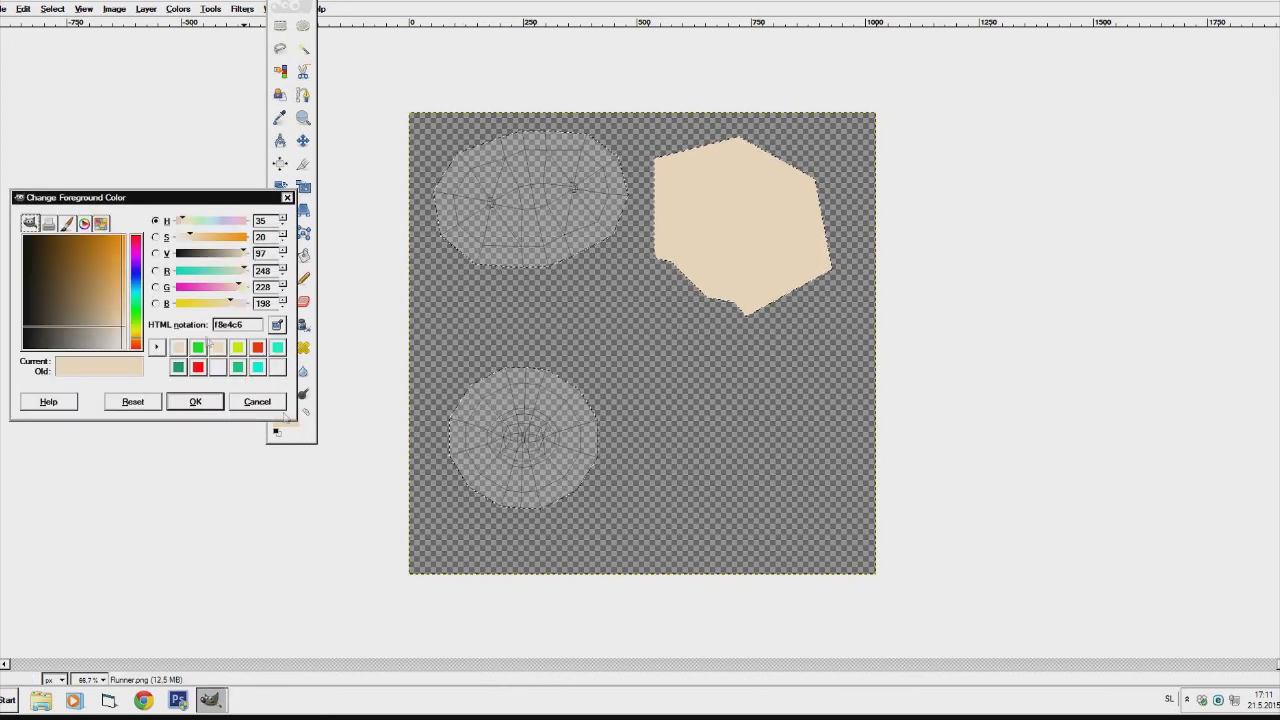
click(200, 350)
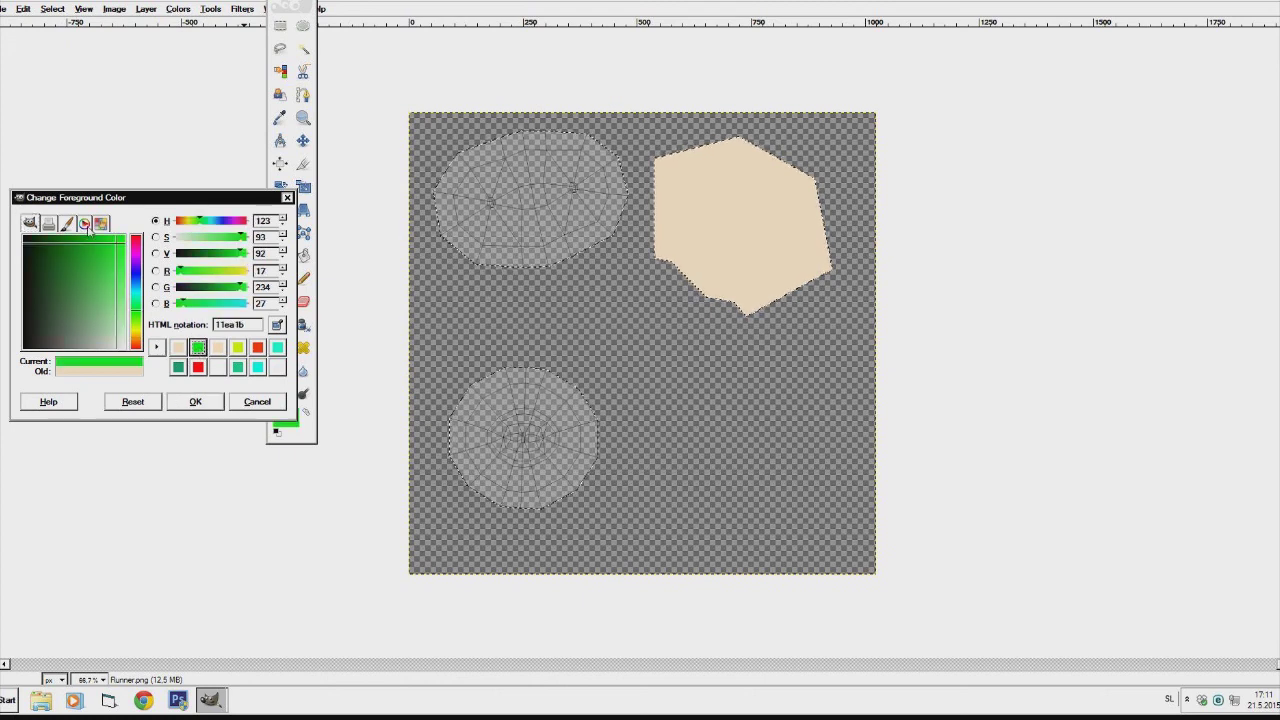
click(115, 245)
click(121, 240)
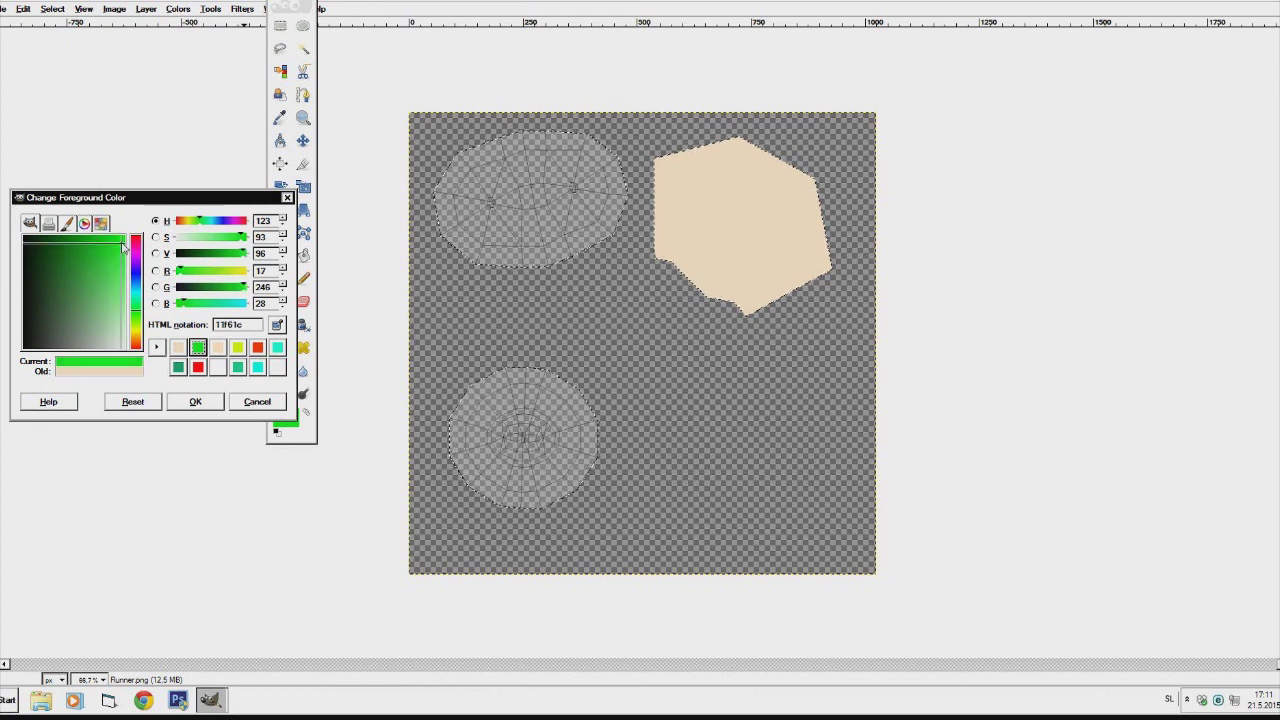
click(196, 401)
mouse_move(505, 165)
mouse_down()
mouse_move(490, 225)
mouse_move(521, 193)
mouse_move(500, 145)
mouse_move(598, 207)
mouse_move(618, 165)
mouse_move(612, 190)
mouse_move(570, 167)
mouse_move(543, 190)
mouse_move(525, 149)
mouse_up()
mouse_move(457, 191)
mouse_down()
mouse_move(449, 234)
mouse_move(480, 294)
mouse_up()
Set the foreground colour to orange-red ff3607 and paint the entire round UV island below the green one.
click(288, 420)
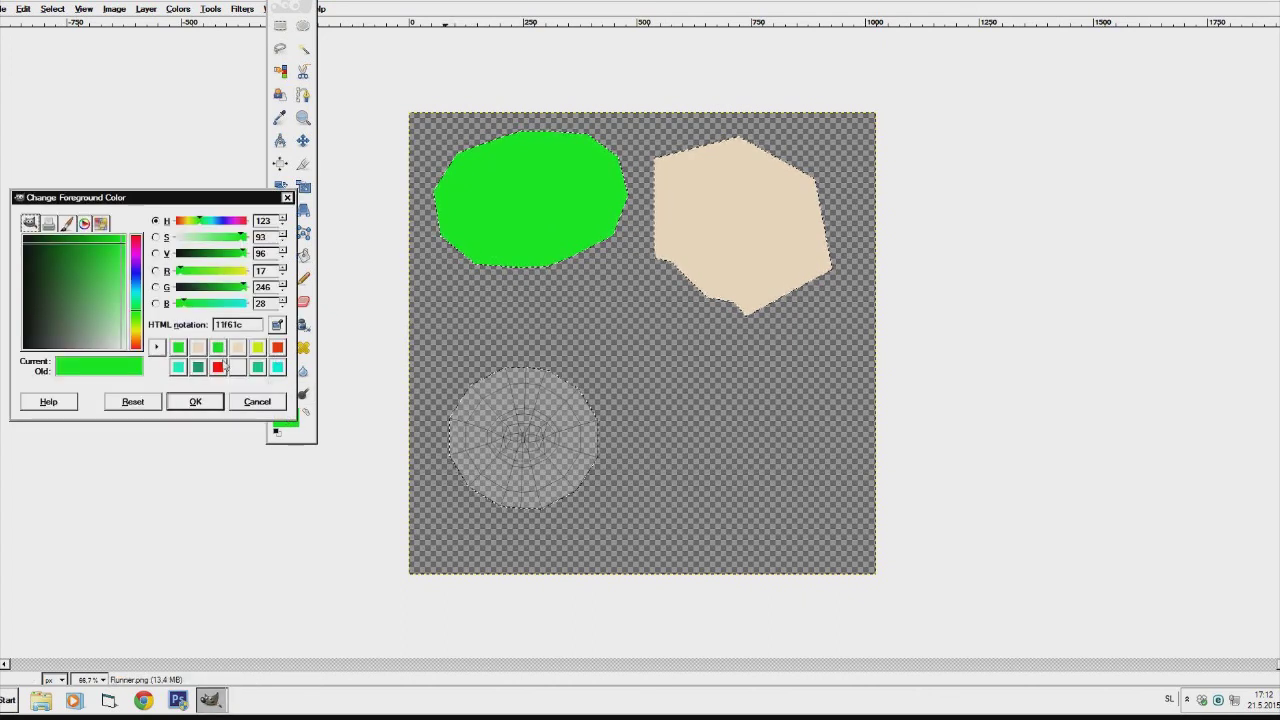
click(277, 348)
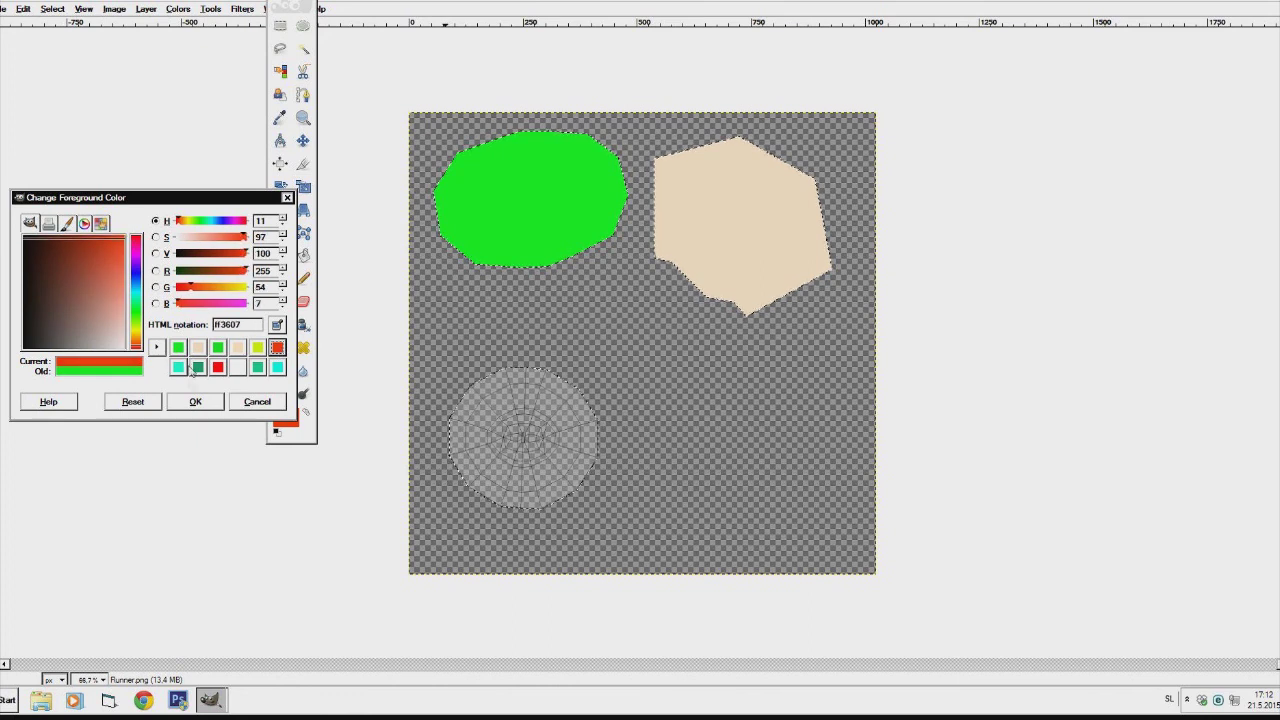
click(193, 401)
mouse_move(510, 370)
mouse_down()
mouse_move(471, 391)
mouse_move(458, 439)
mouse_move(472, 483)
mouse_move(521, 481)
mouse_move(544, 409)
mouse_move(483, 438)
mouse_move(517, 464)
mouse_move(527, 413)
mouse_move(551, 481)
mouse_move(577, 412)
mouse_up()
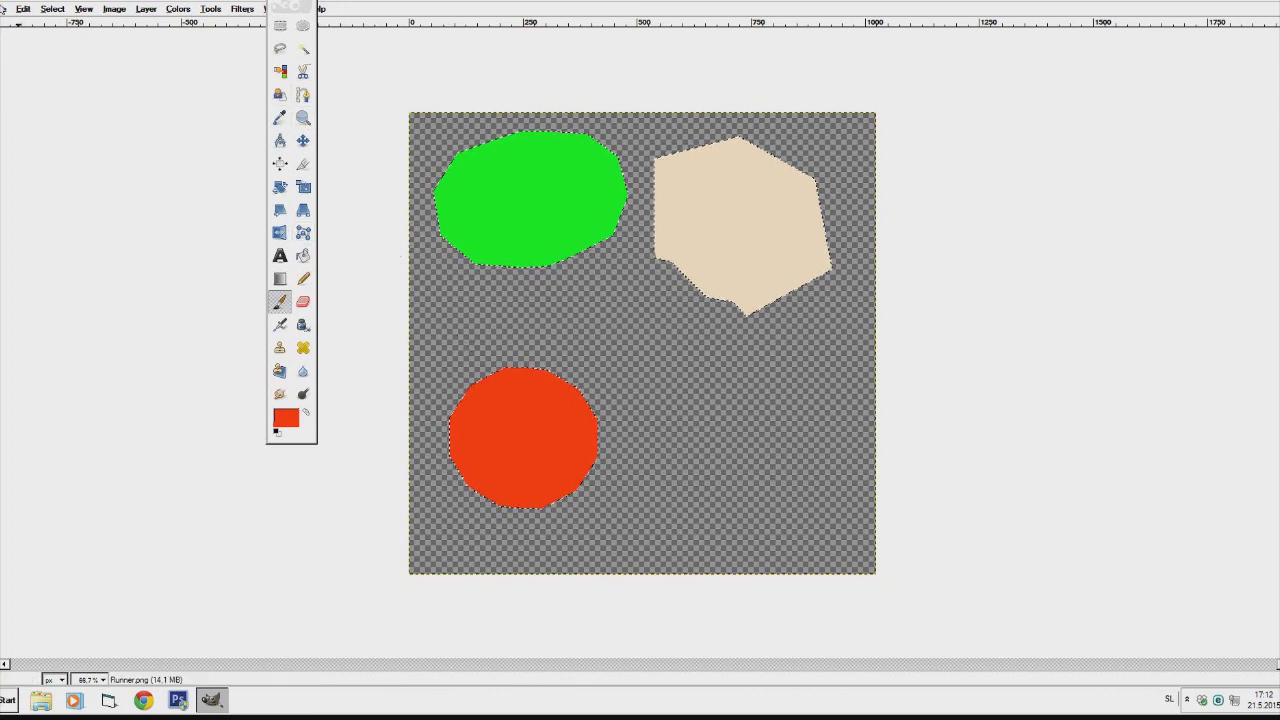
Start exporting the image as Runner.png and choose the Assets folder of New Unity Project 2 in Documents as its destination.
click(4, 8)
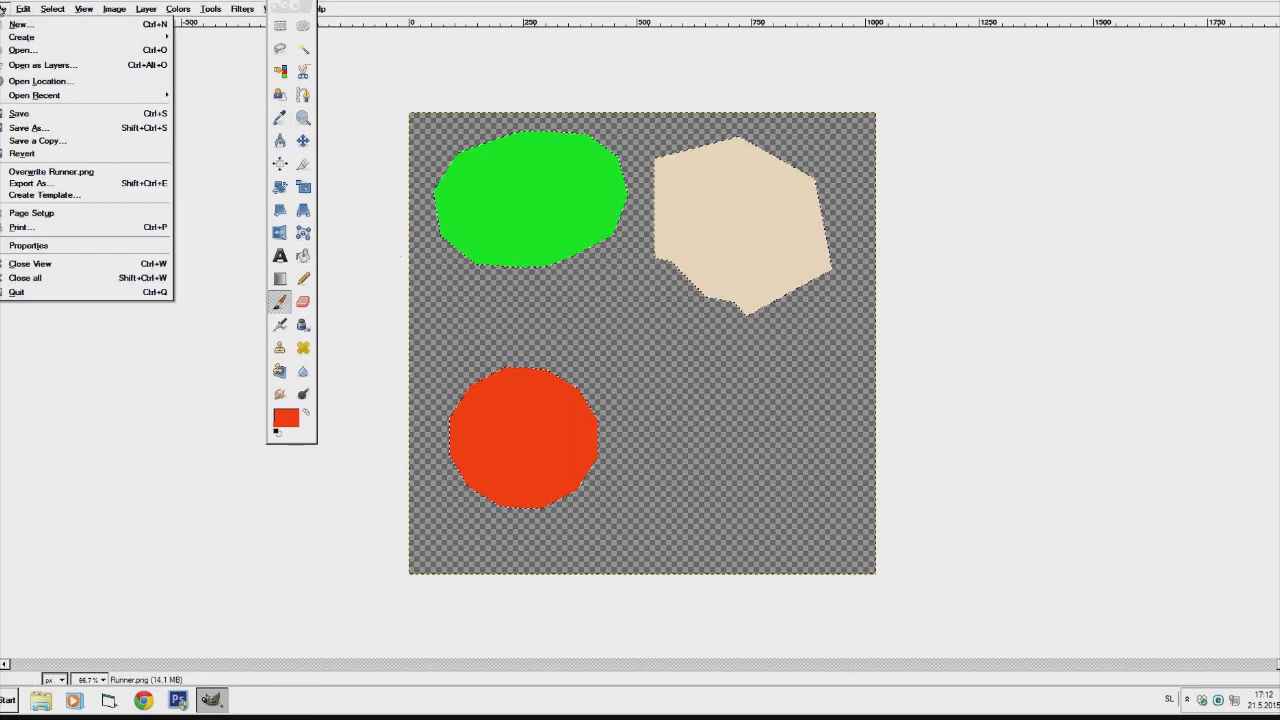
click(76, 184)
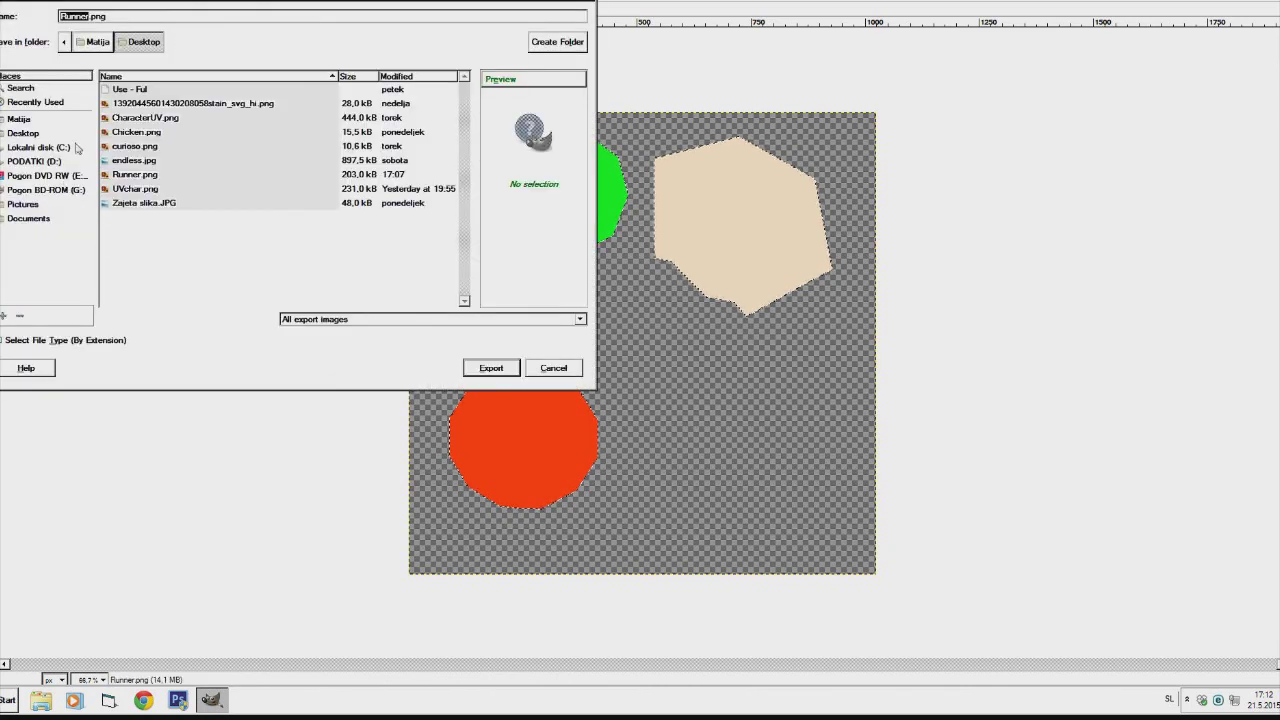
click(12, 135)
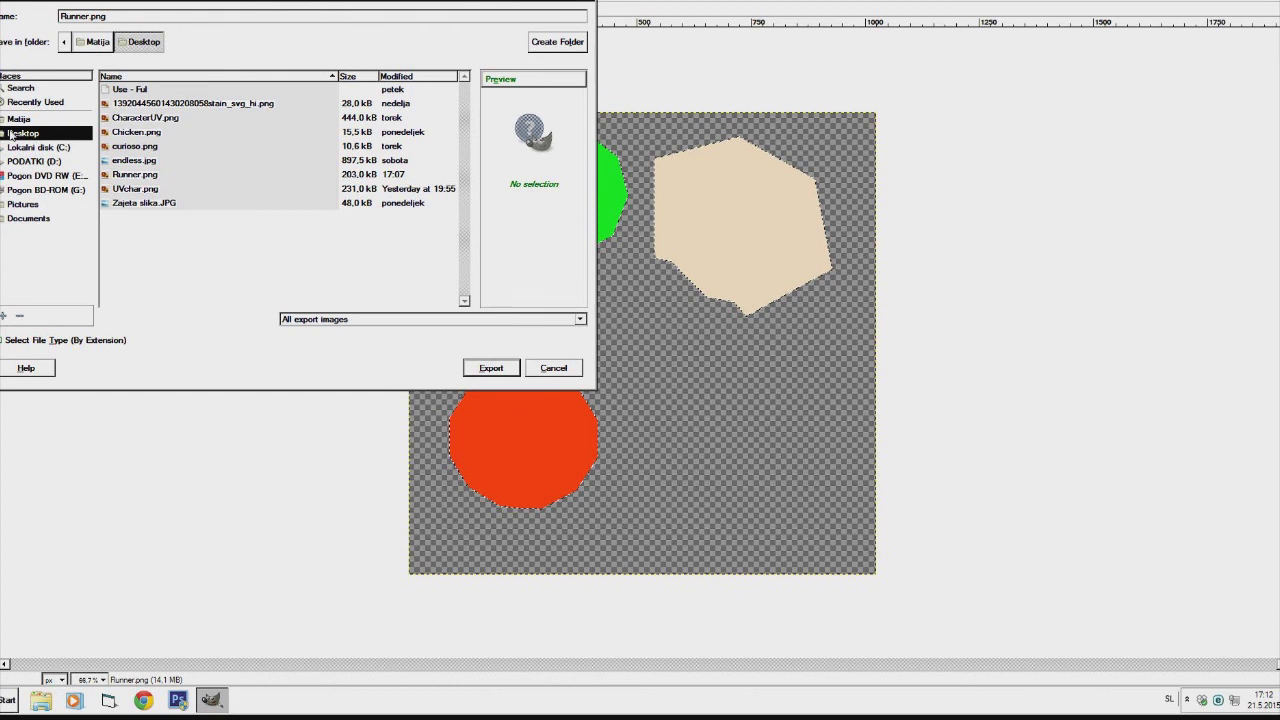
click(22, 218)
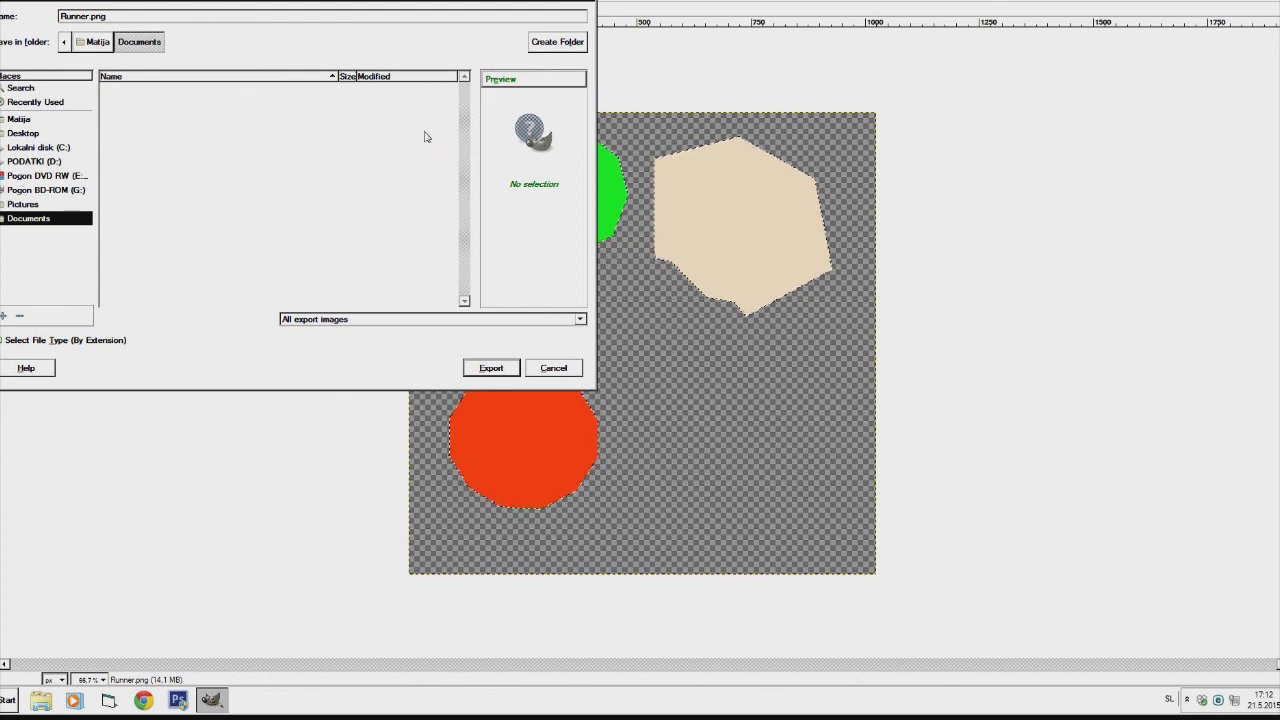
scroll(468, 150, down, 5)
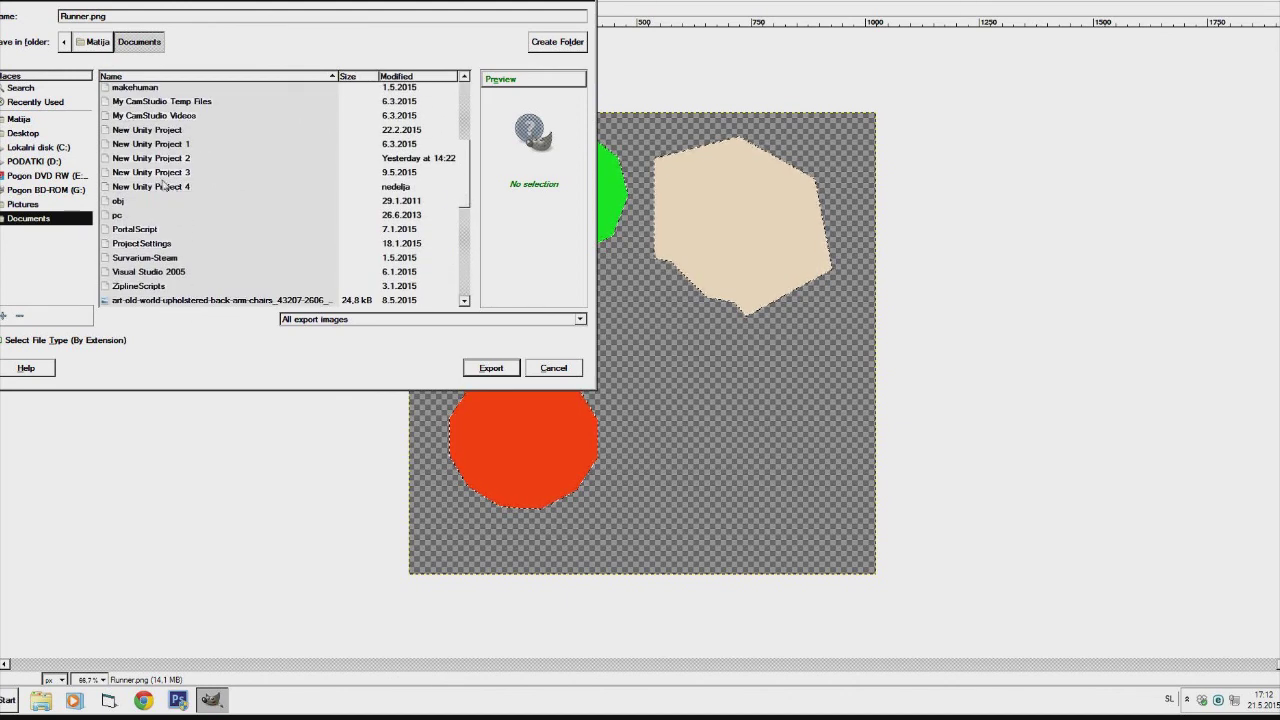
double_click(153, 158)
double_click(122, 90)
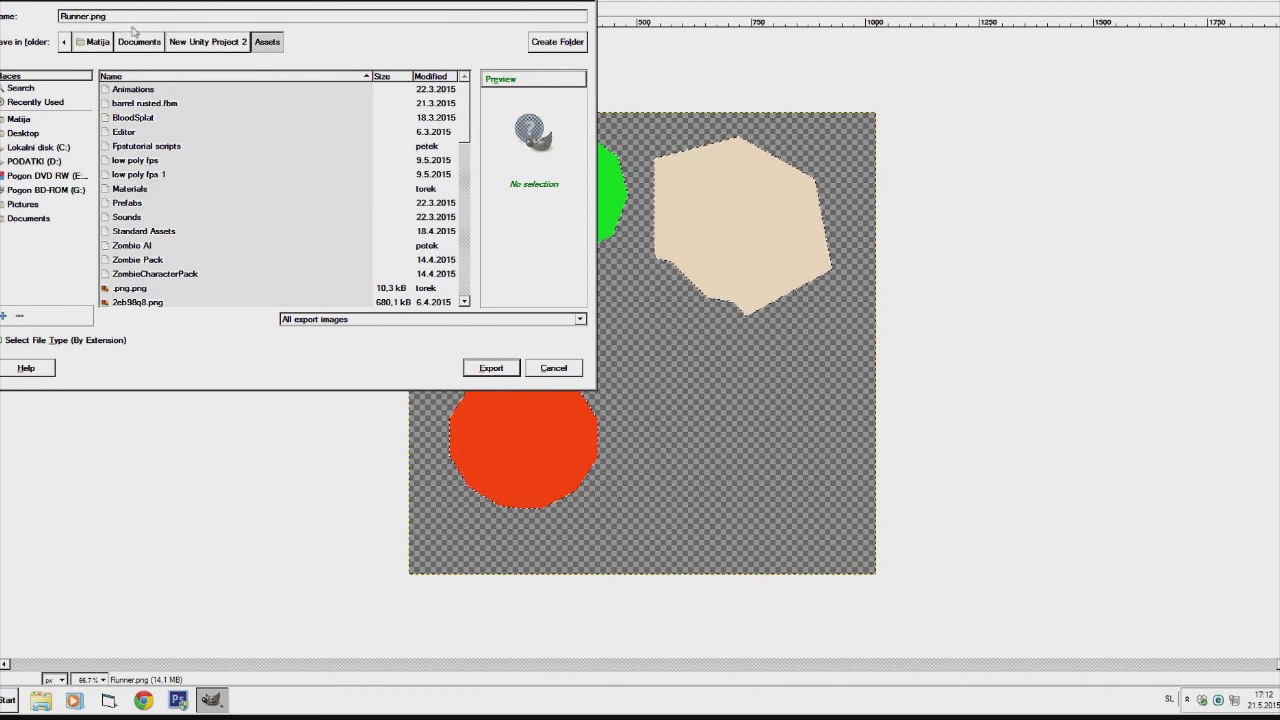
Export Runner.png as a PNG with saving of the creation time and background color turned off.
click(492, 369)
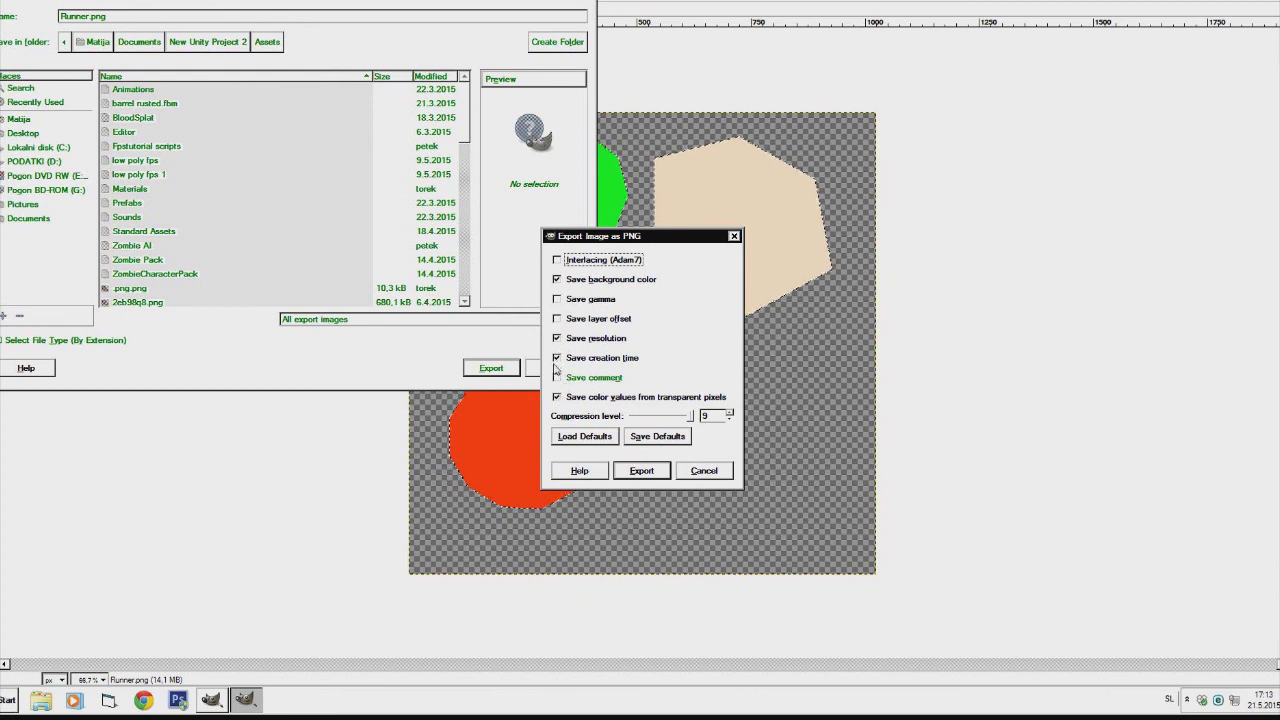
click(557, 358)
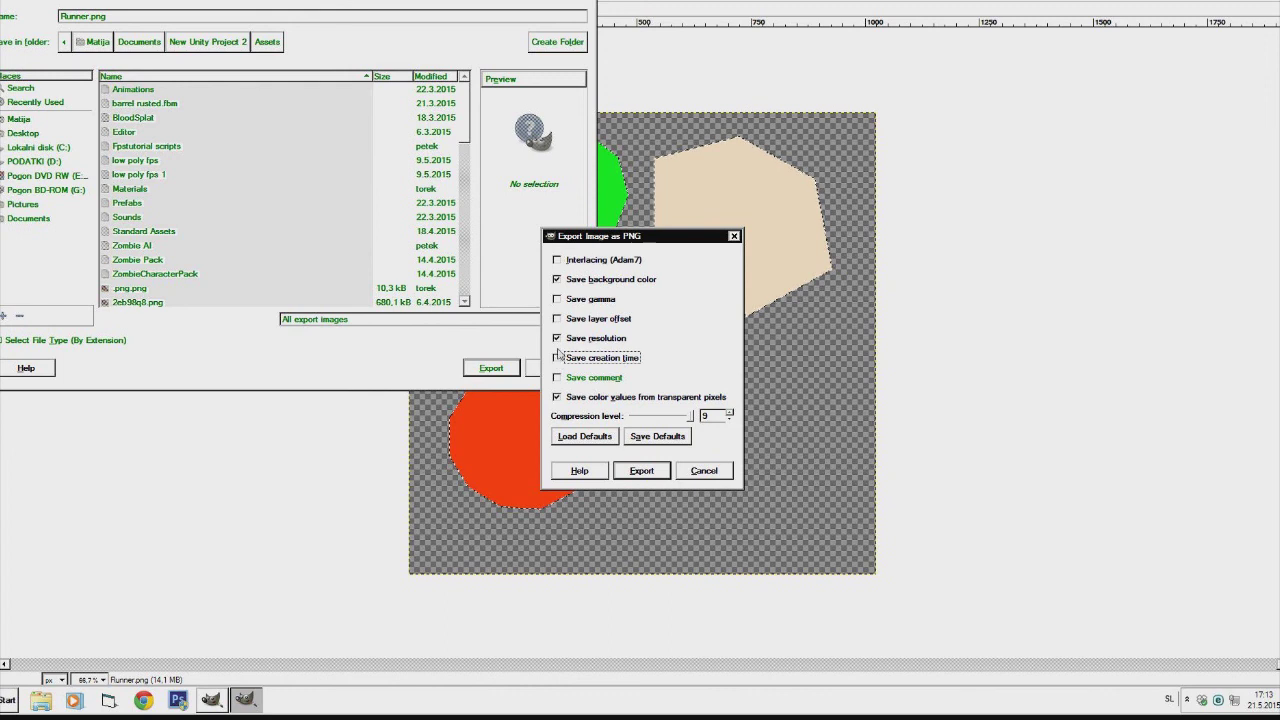
click(557, 280)
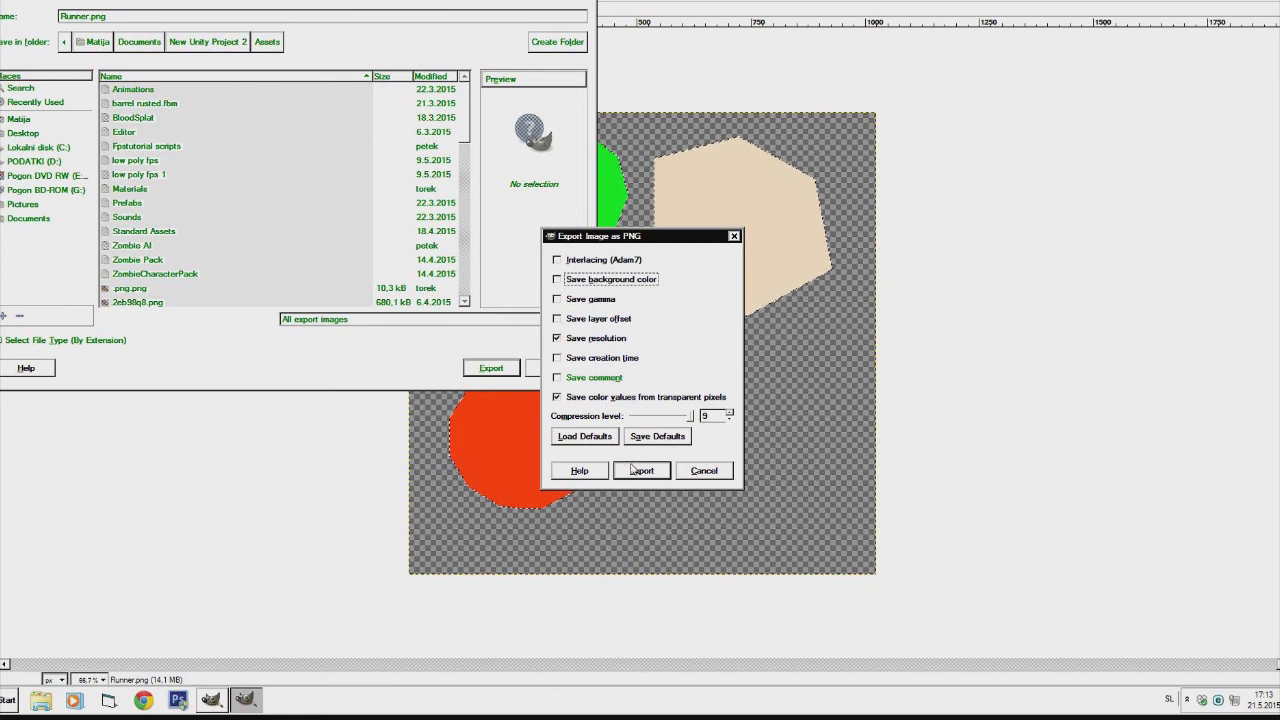
click(641, 470)
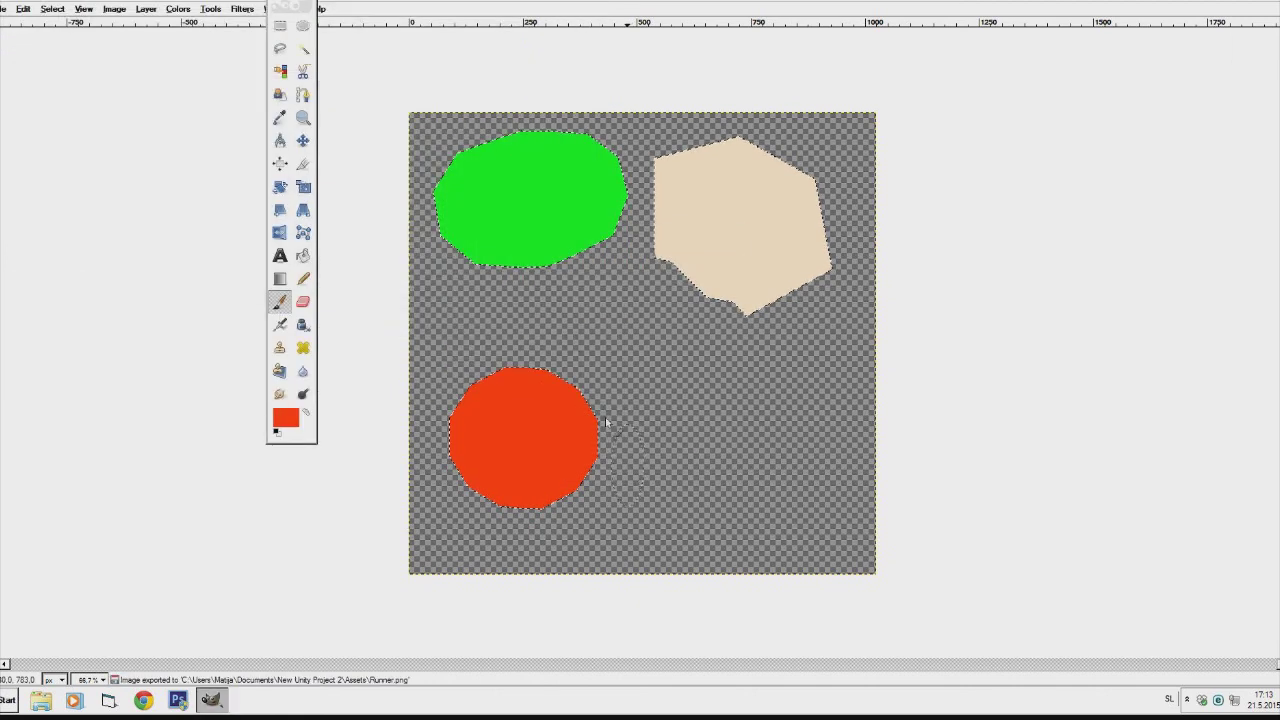